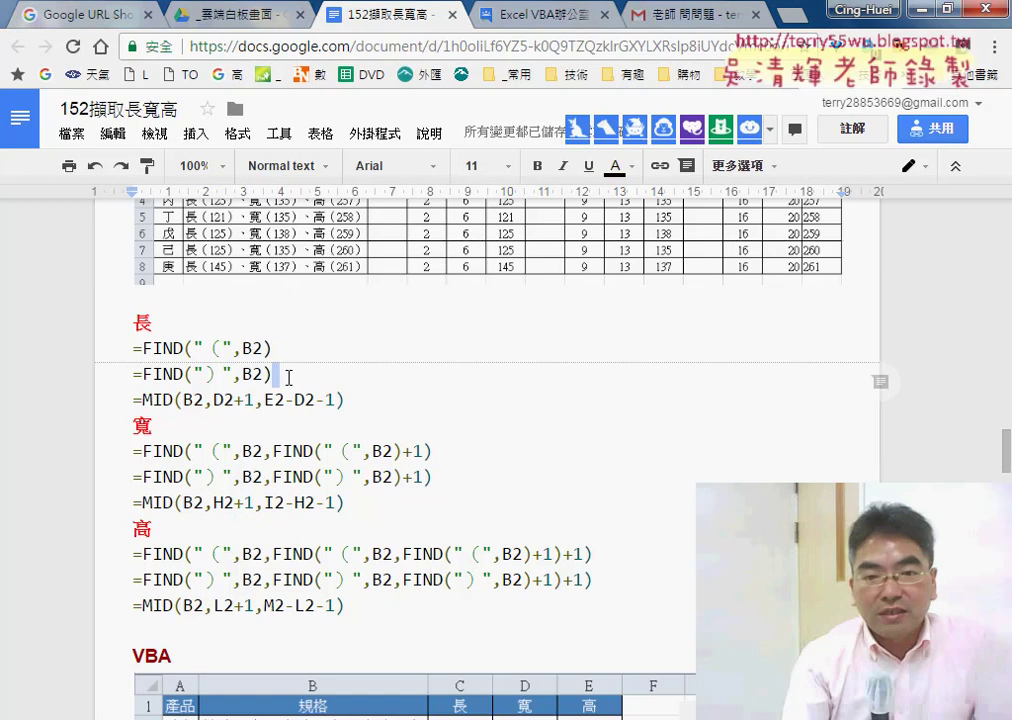
- Highlight the first FIND's opening parenthesis and the three 長 formula lines
scroll(255, 360, "up", 2)
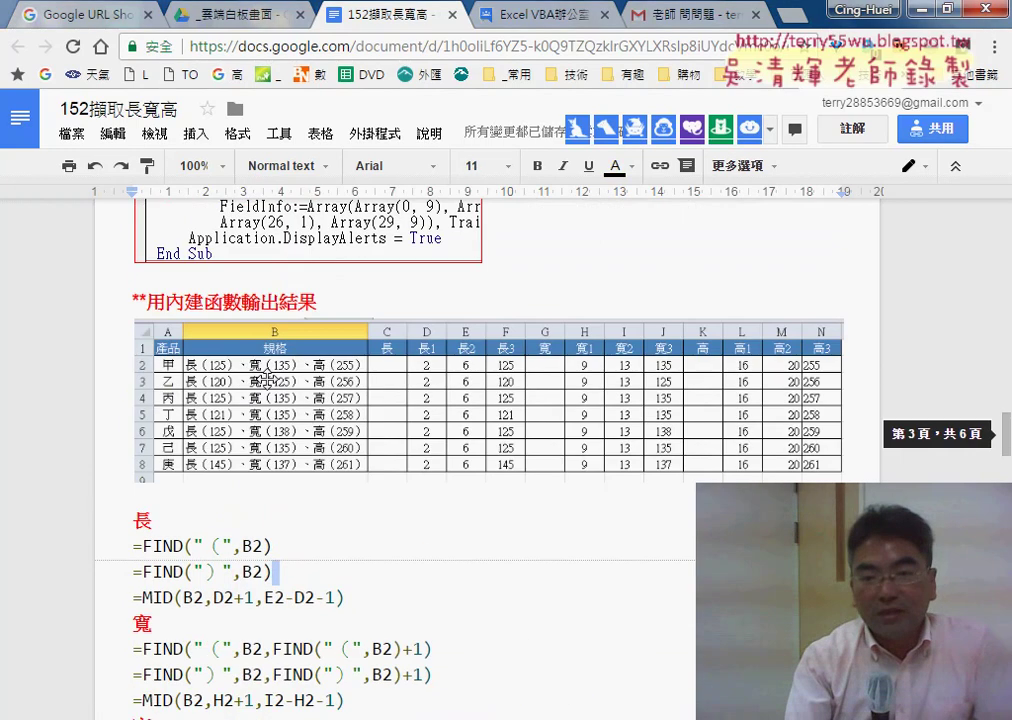
double_click(221, 545)
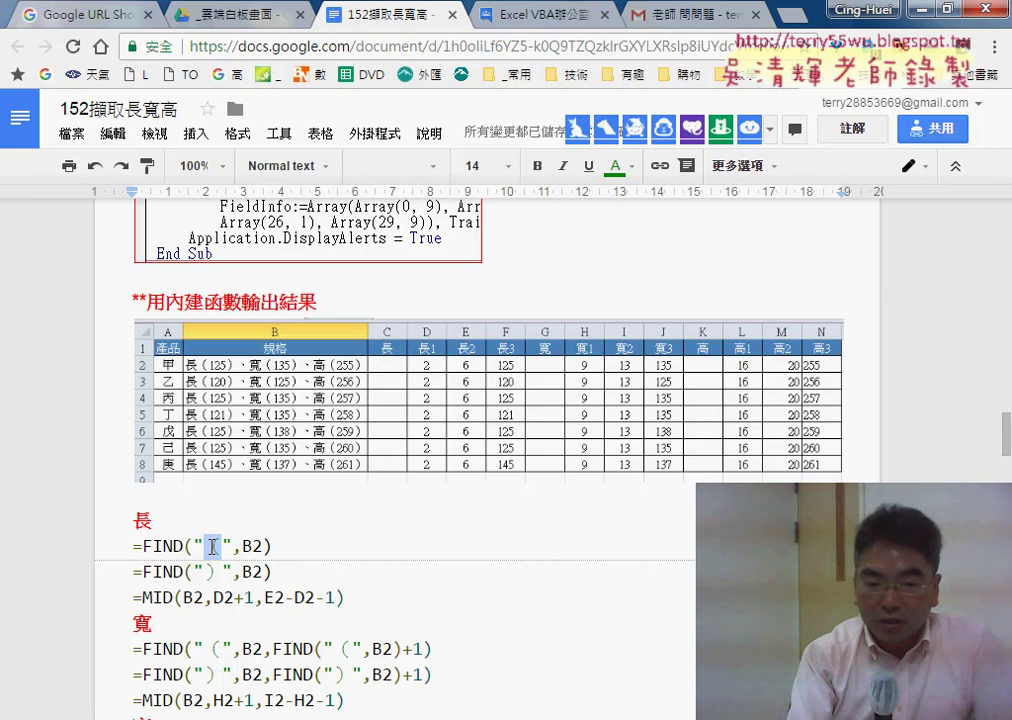
scroll(212, 546, "down", 1)
scroll(190, 450, "down", 1)
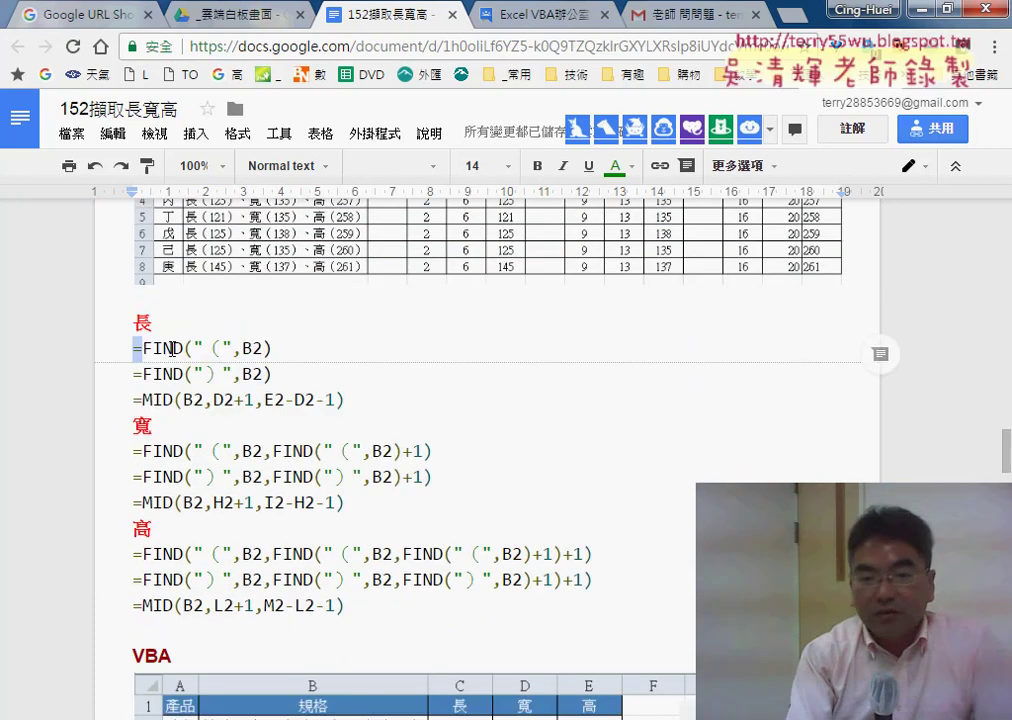
left_click_drag(172, 348, 345, 400)
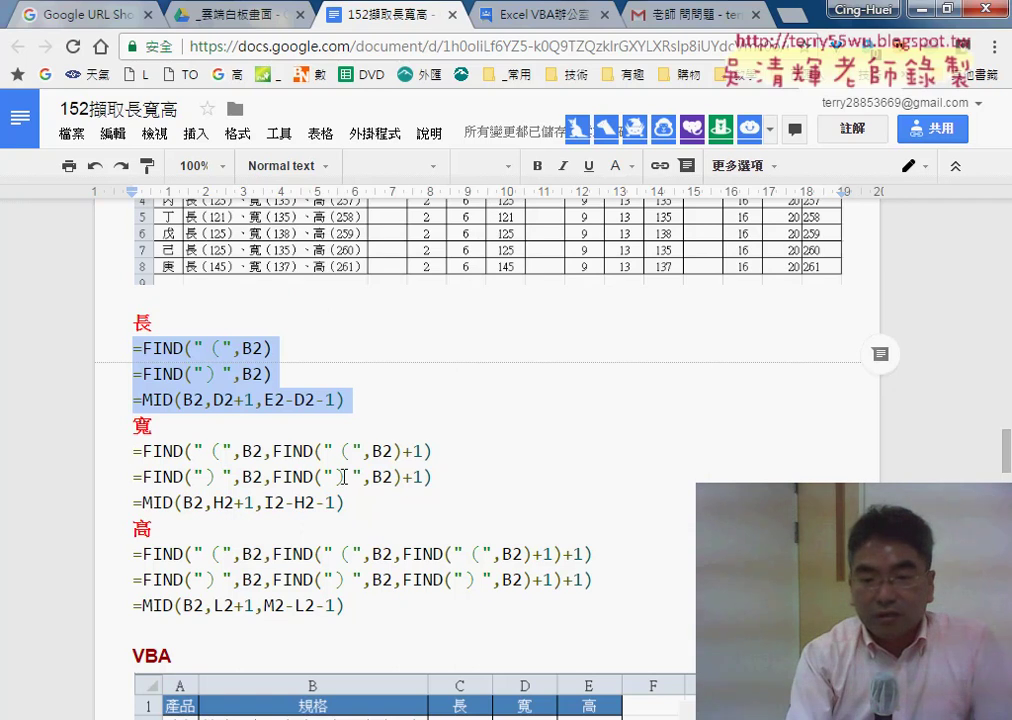
- Highlight the nested FIND expressions inside the first 寬 and 高 formulas
left_click_drag(376, 451, 403, 451)
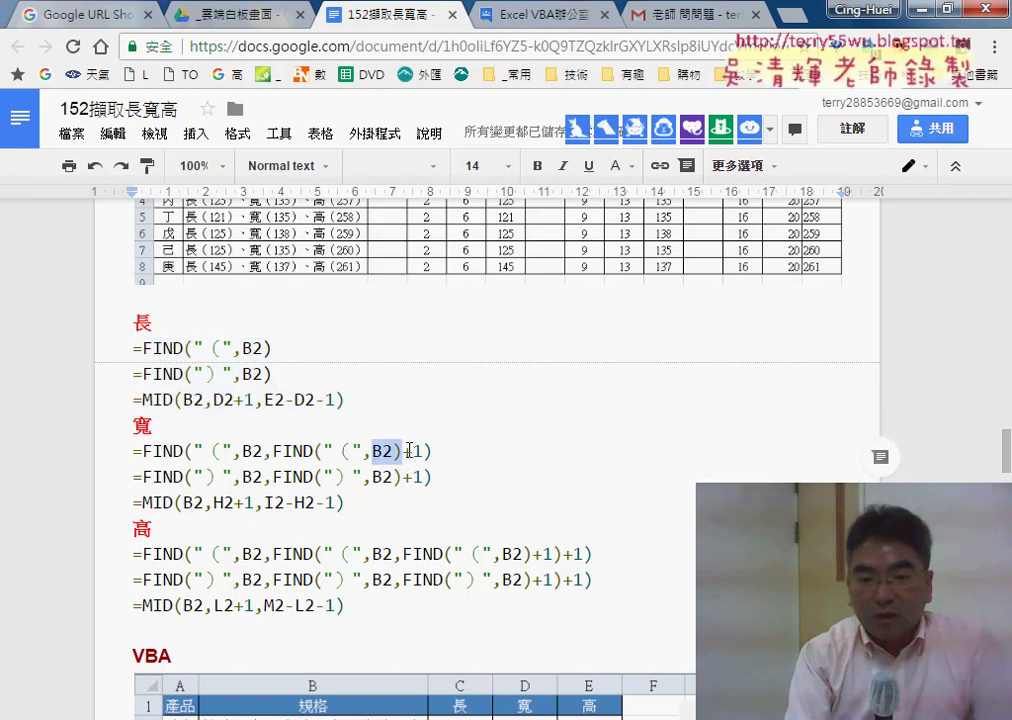
left_click(401, 476)
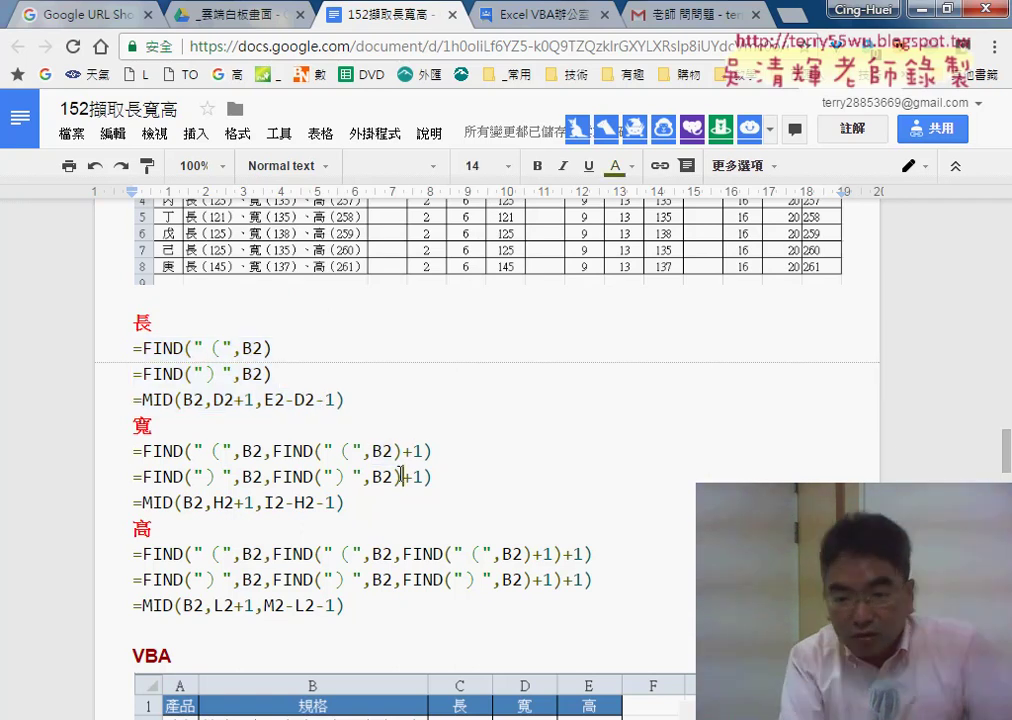
left_click(373, 451)
left_click_drag(376, 451, 382, 451)
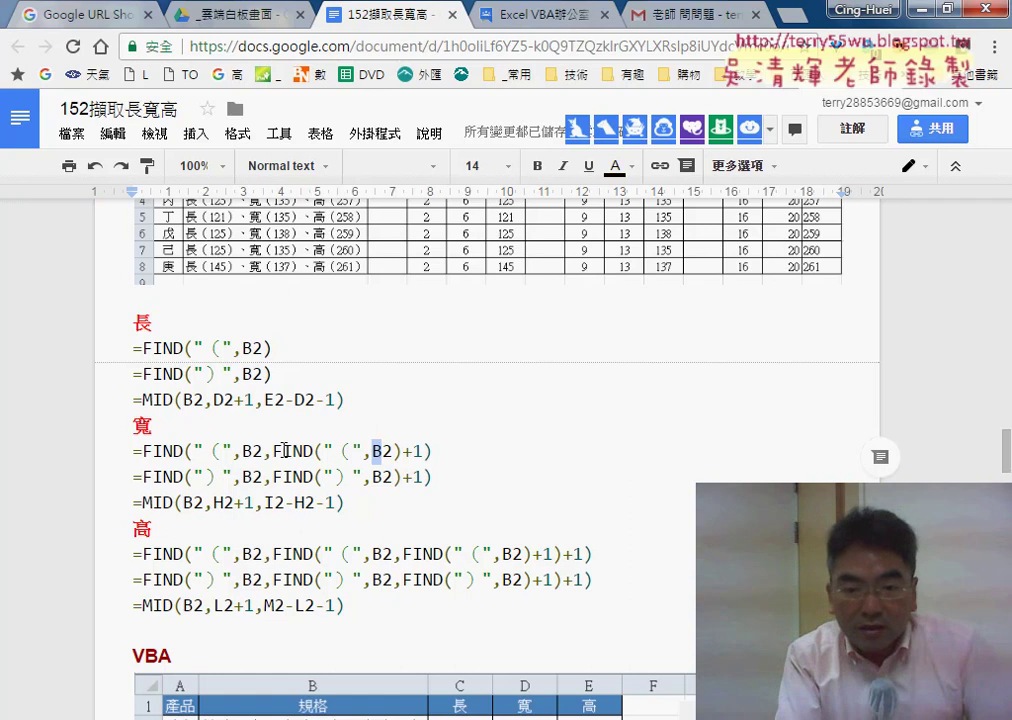
left_click_drag(273, 451, 423, 451)
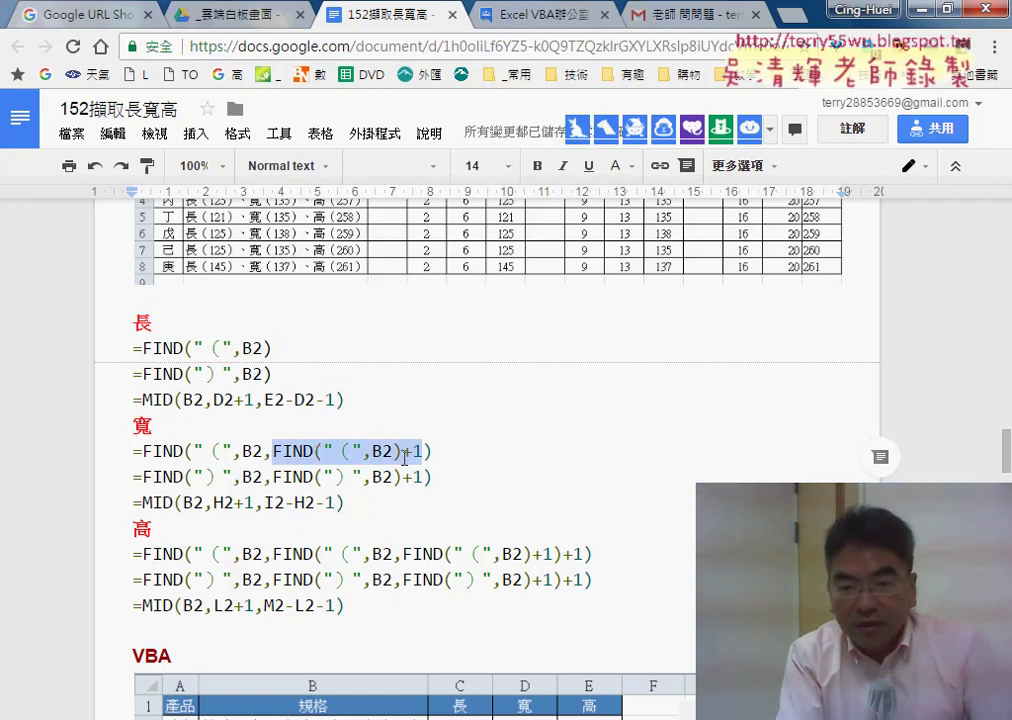
left_click_drag(402, 451, 284, 451)
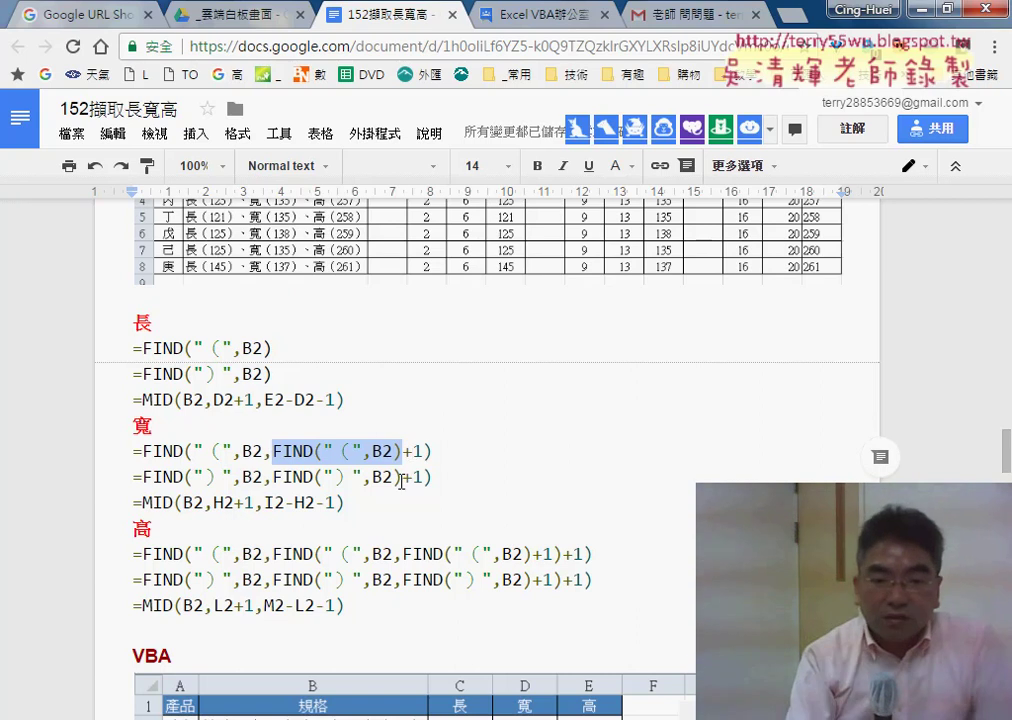
left_click(273, 554)
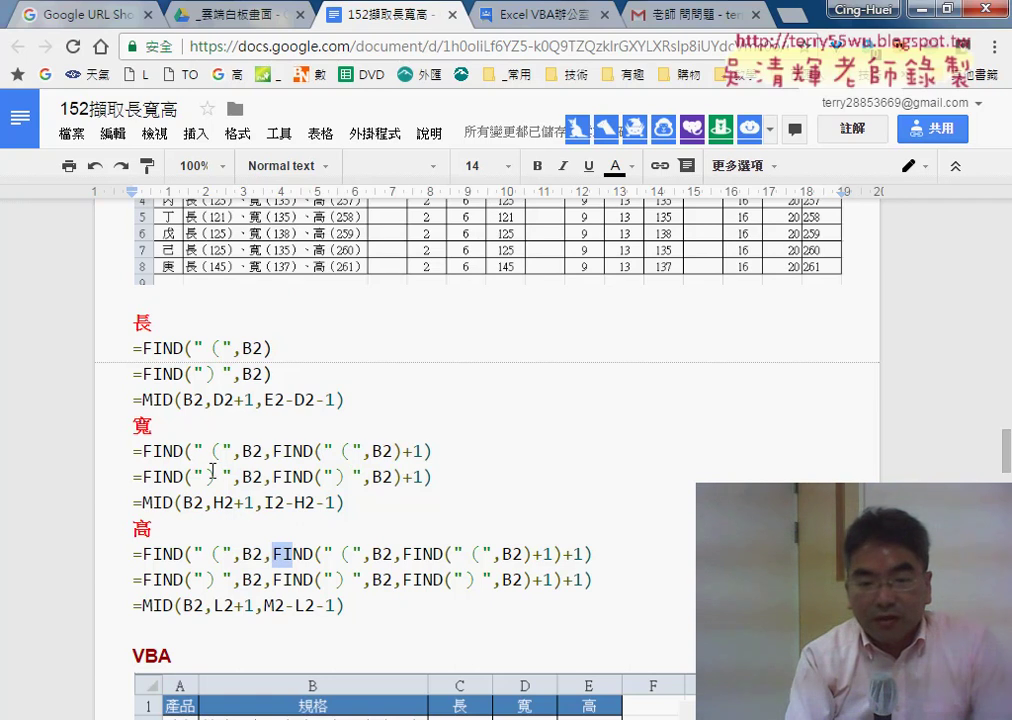
left_click_drag(142, 451, 428, 449)
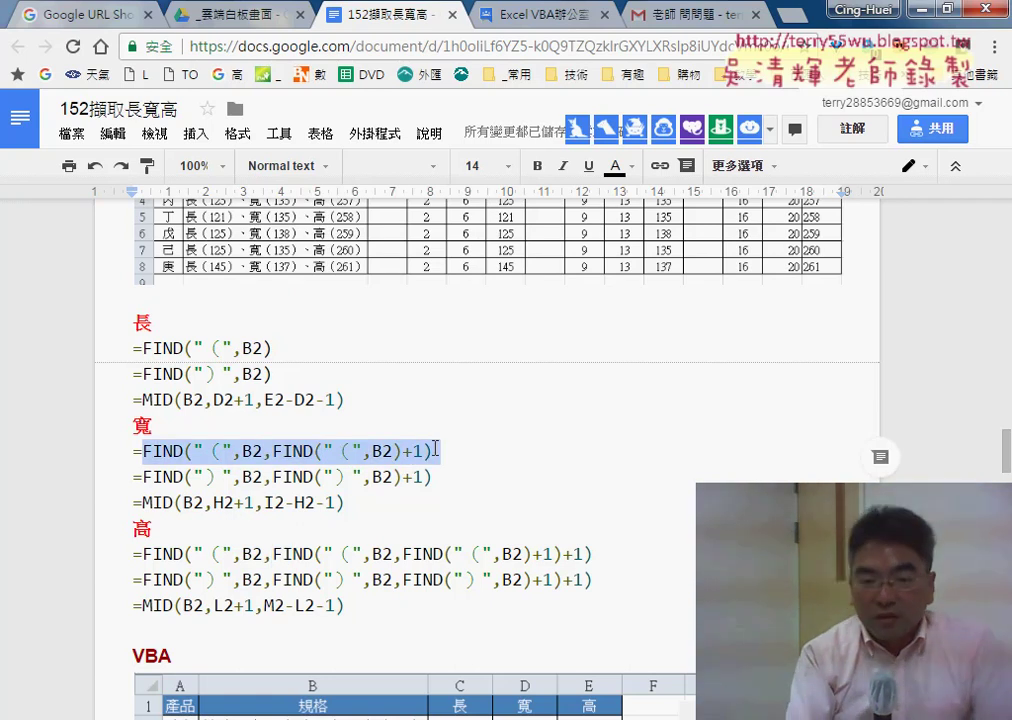
left_click_drag(436, 449, 436, 450)
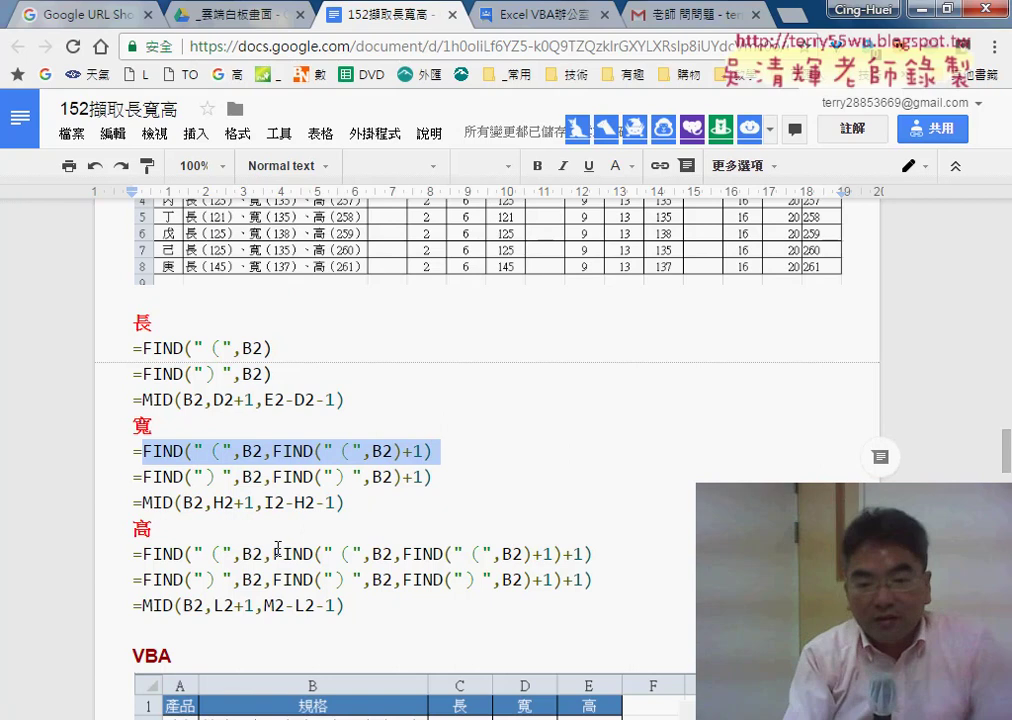
left_click_drag(274, 554, 556, 554)
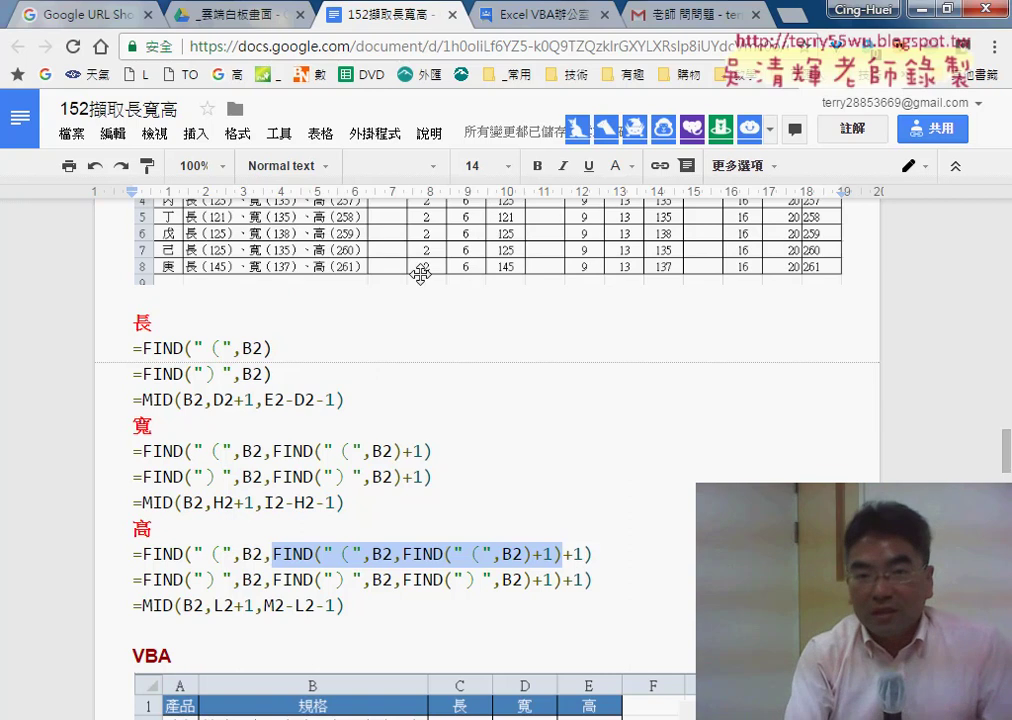
- Browse the Google Drive course folders down to 單元04_工作表合併
left_click(246, 24)
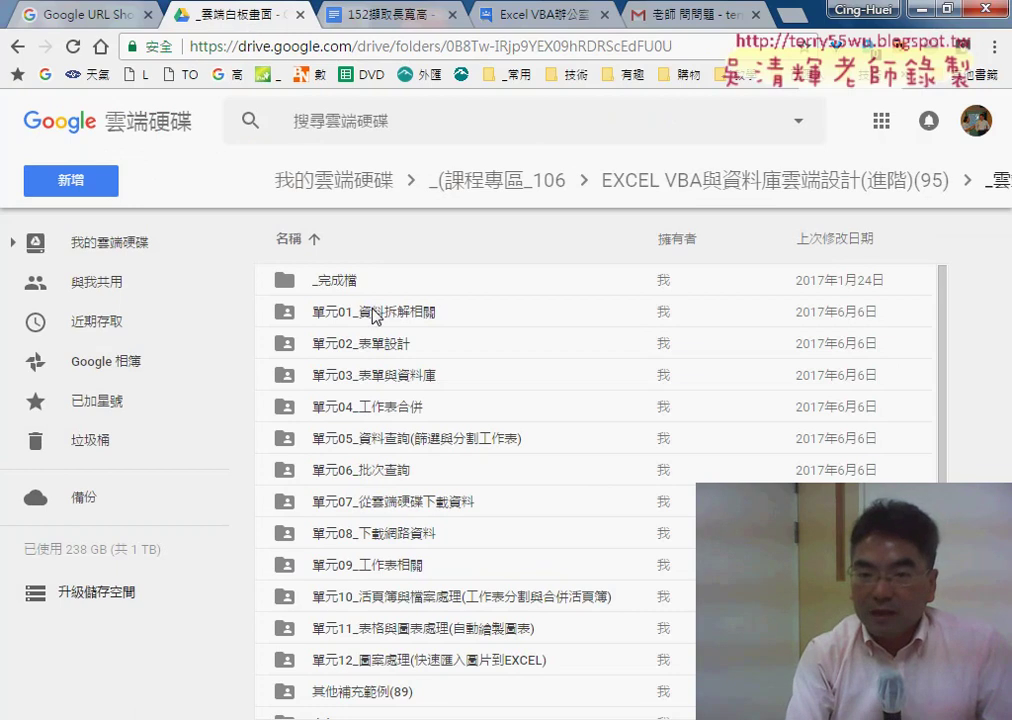
left_click(375, 345)
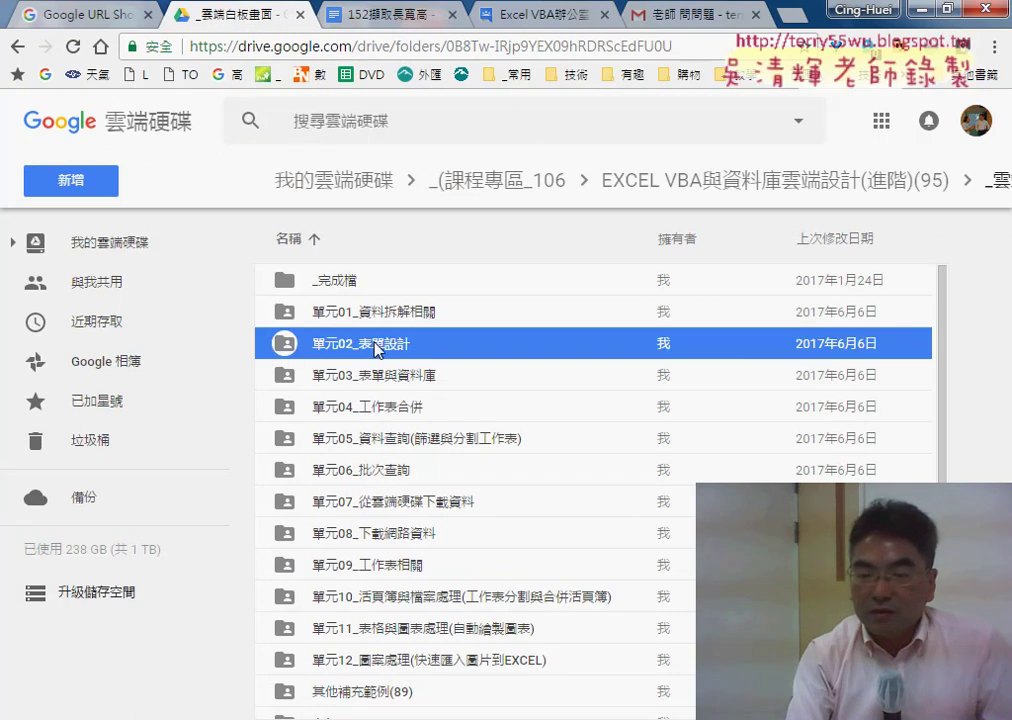
left_click(390, 363)
left_click(411, 356)
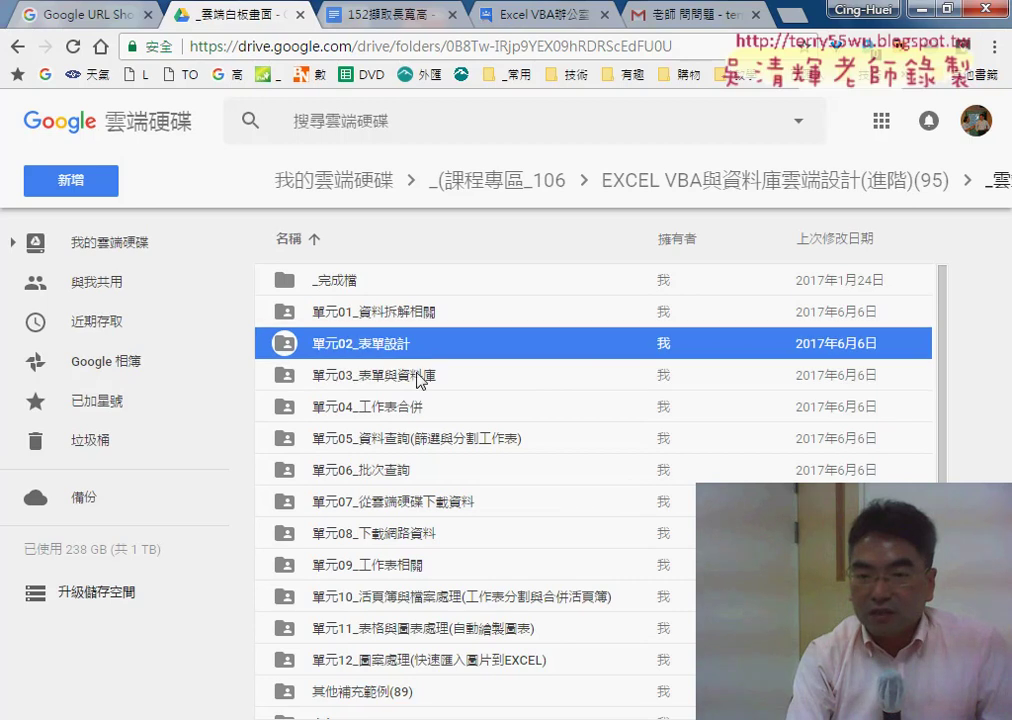
left_click(419, 380)
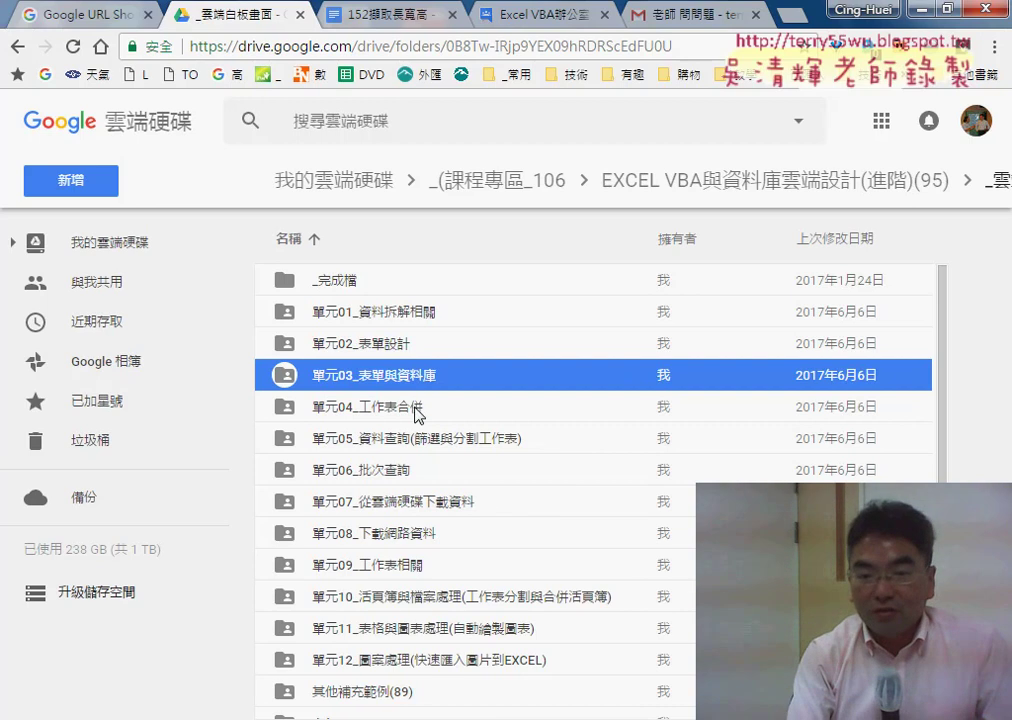
left_click(418, 415)
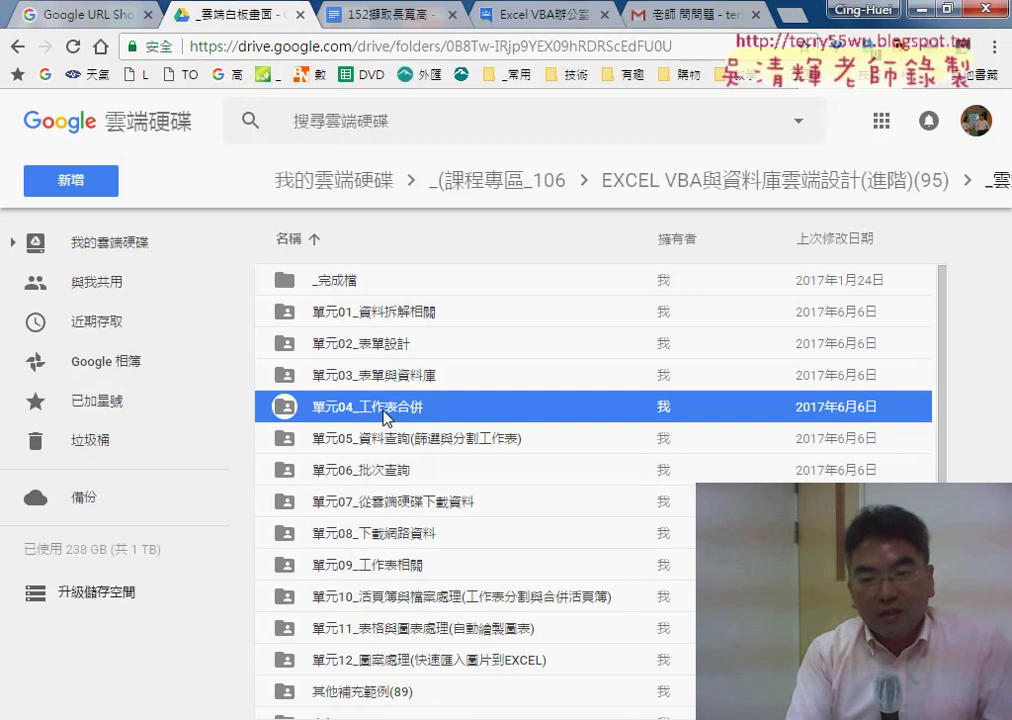
- Preview 問題04.xlsx in 單元04_工作表合併, then open its local copy from 02_範例 in Excel
double_click(384, 412)
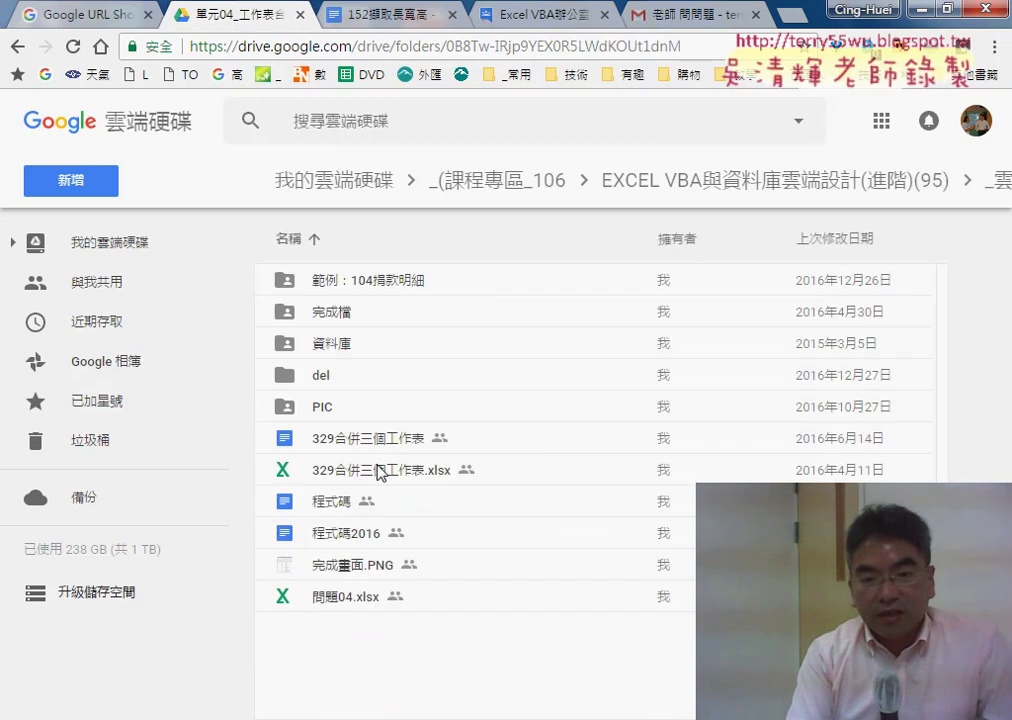
left_click(348, 602)
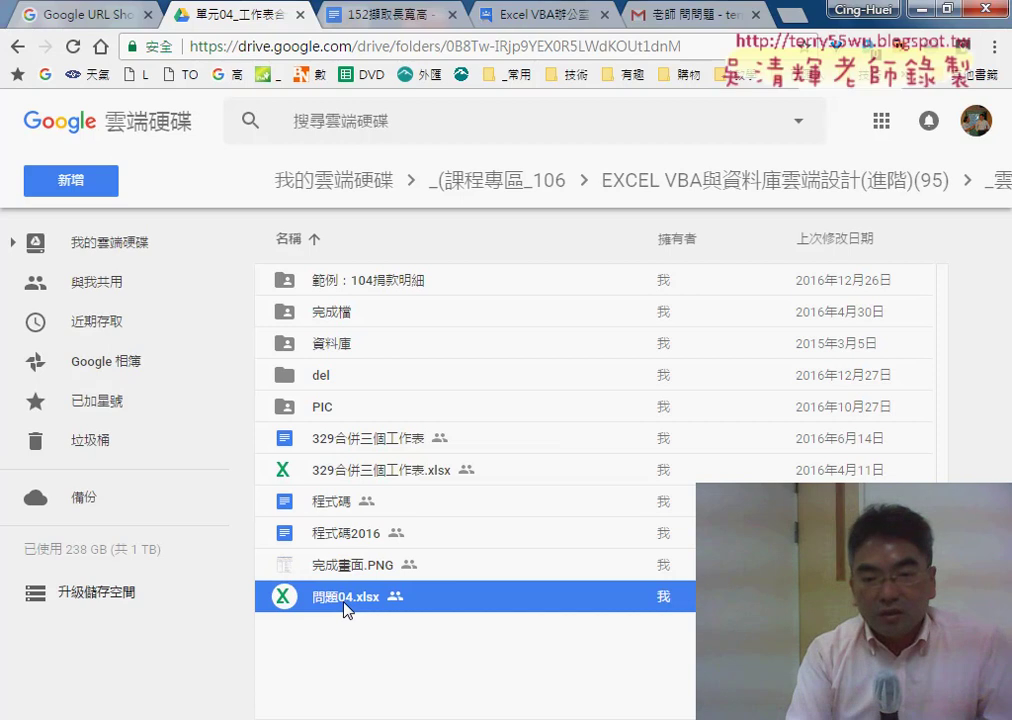
double_click(347, 604)
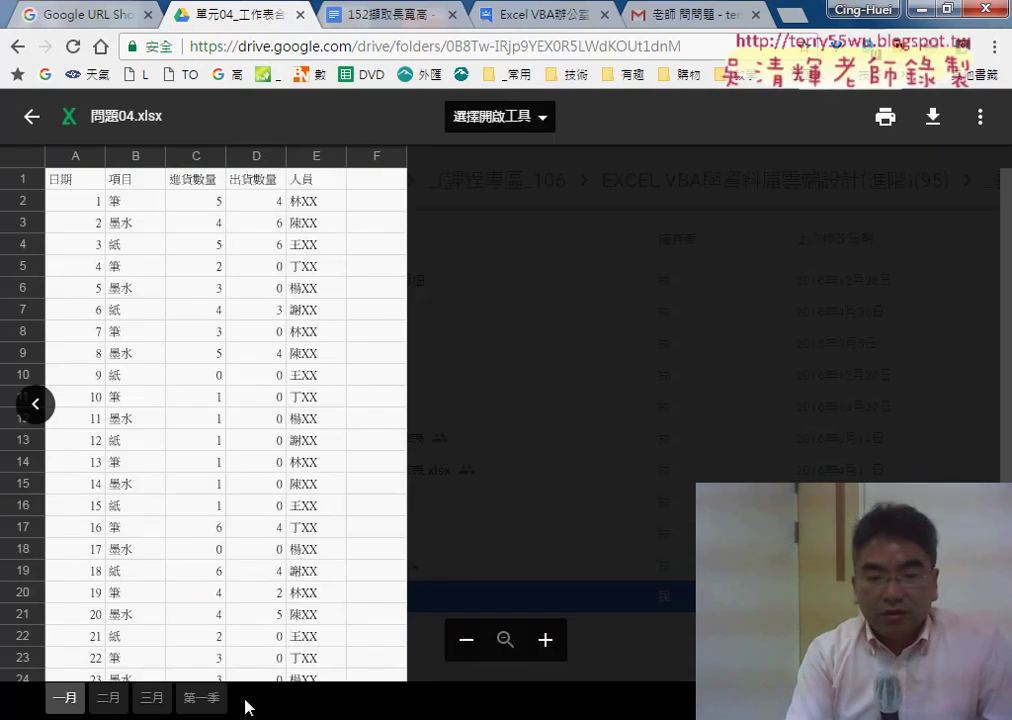
mouse_move(150, 716)
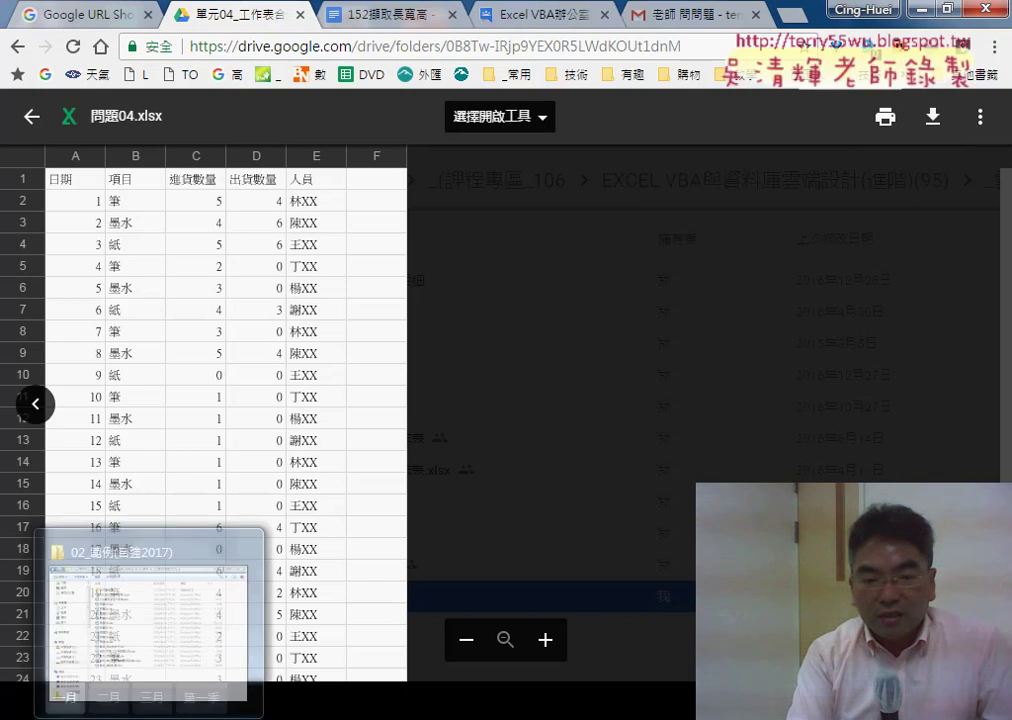
left_click(176, 682)
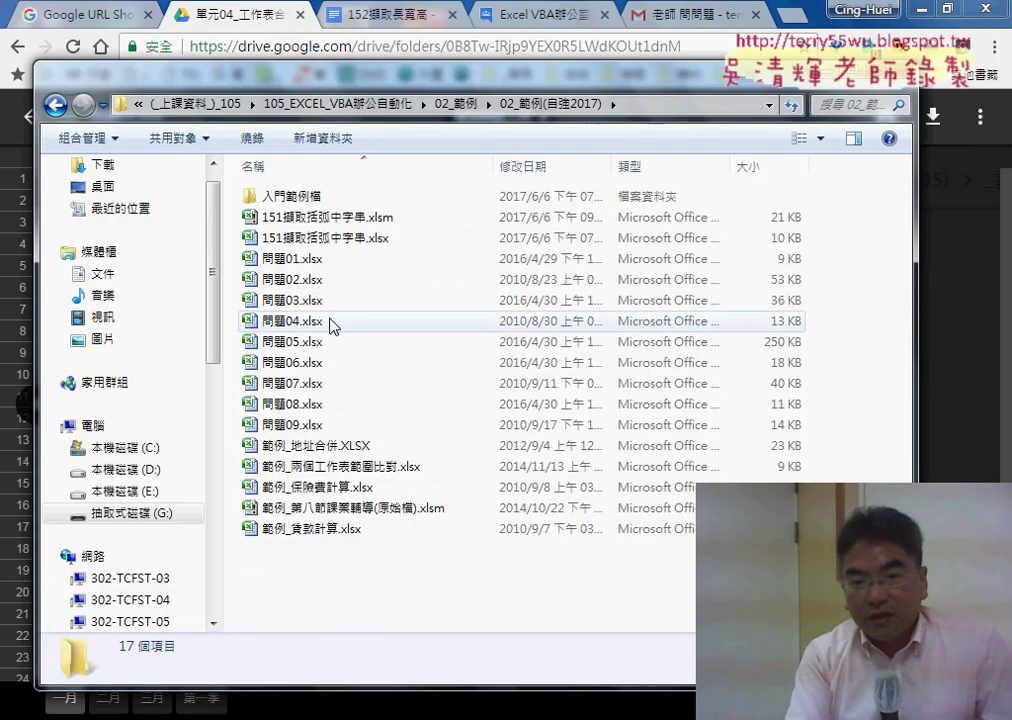
double_click(330, 321)
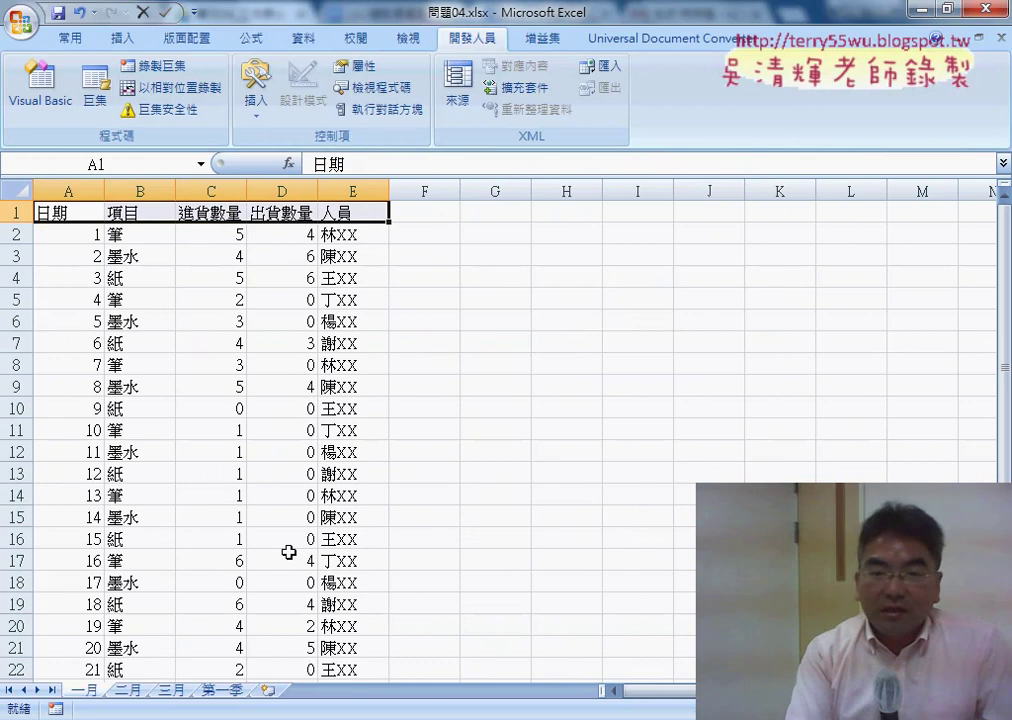
- Look through the 一月, 二月, 三月 and empty 第一季 sheets
left_click(128, 690)
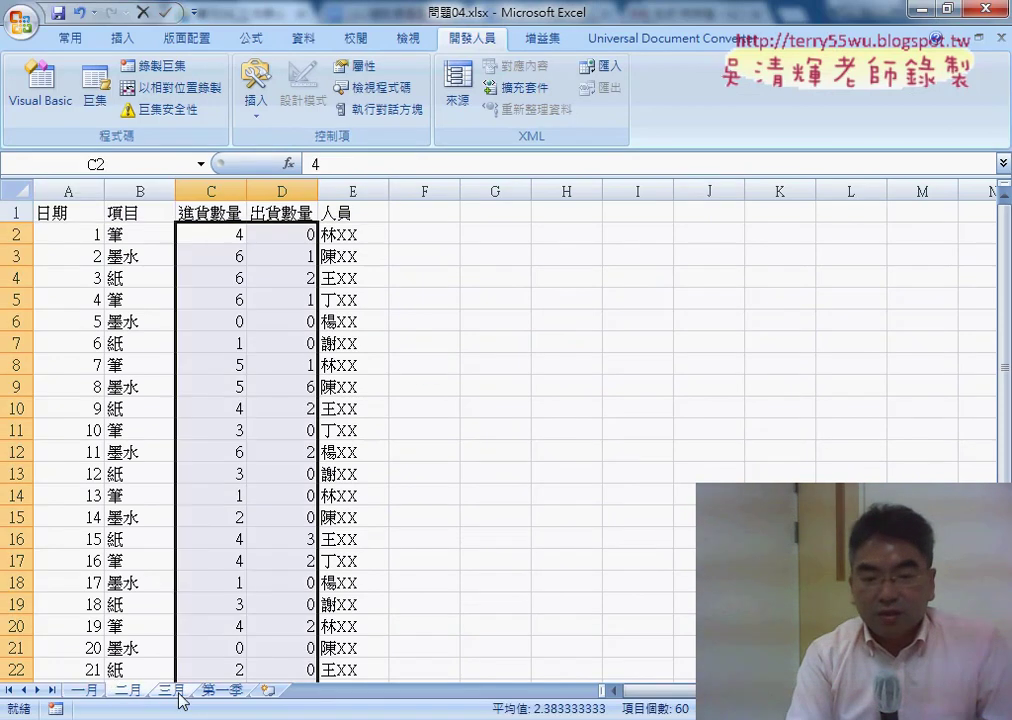
left_click(172, 690)
left_click(86, 690)
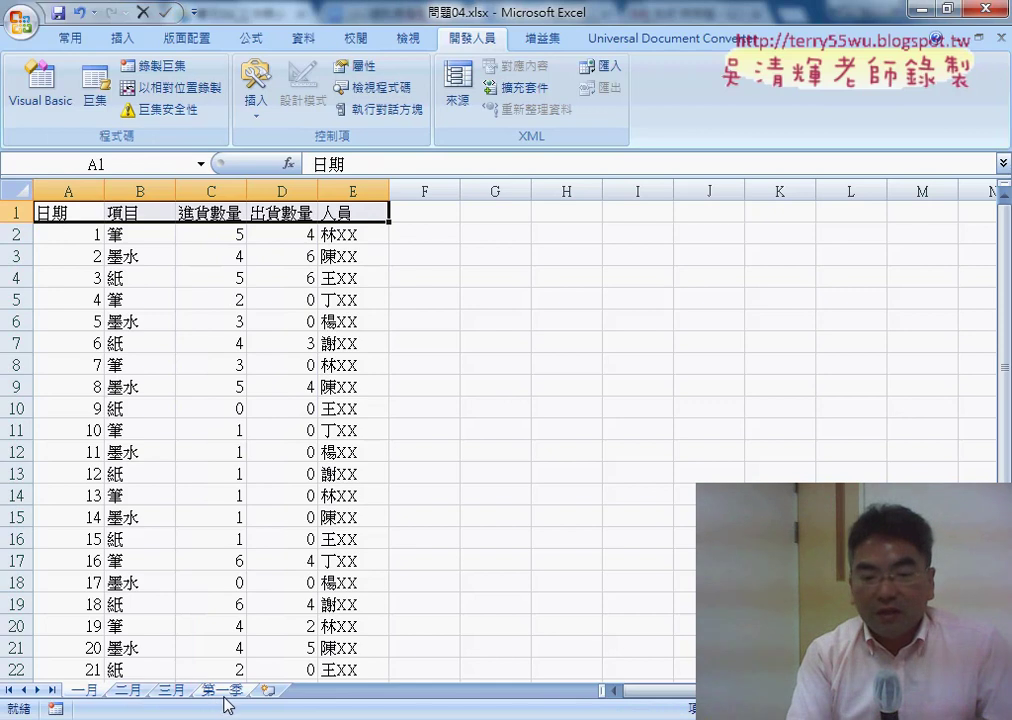
left_click(242, 692)
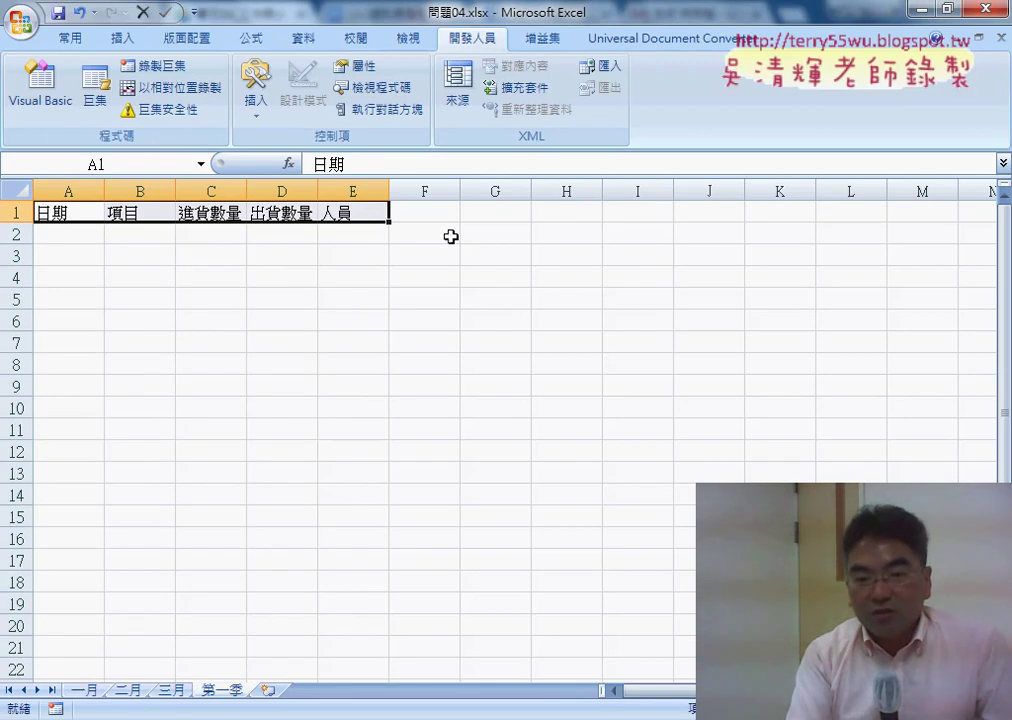
left_click(88, 692)
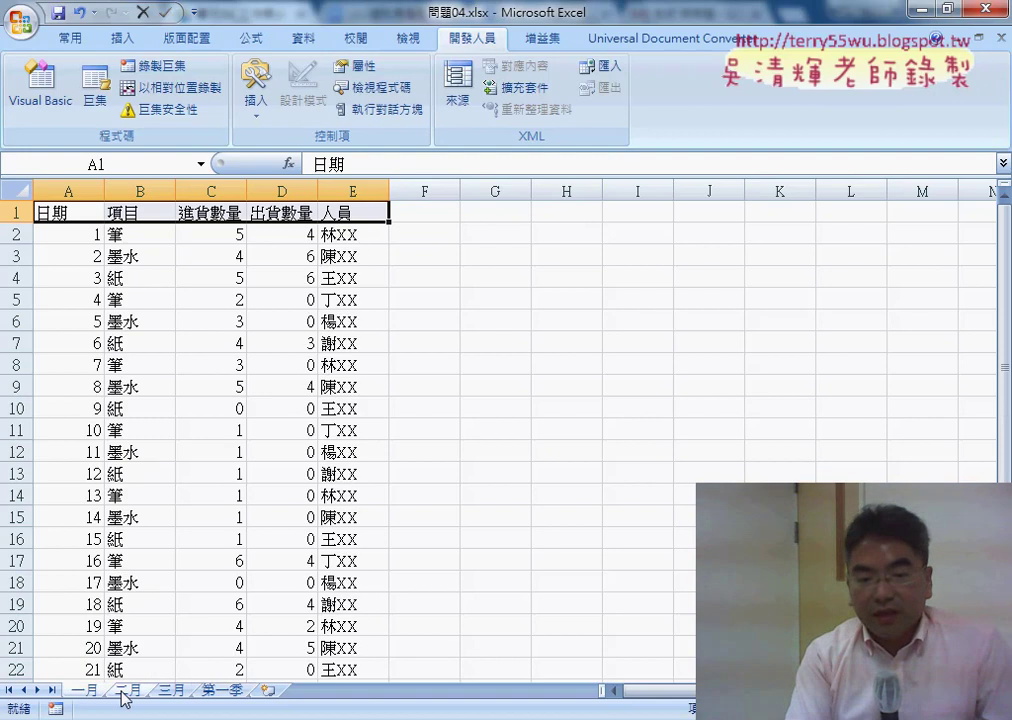
left_click(128, 692)
left_click(222, 692)
left_click_drag(75, 235, 357, 576)
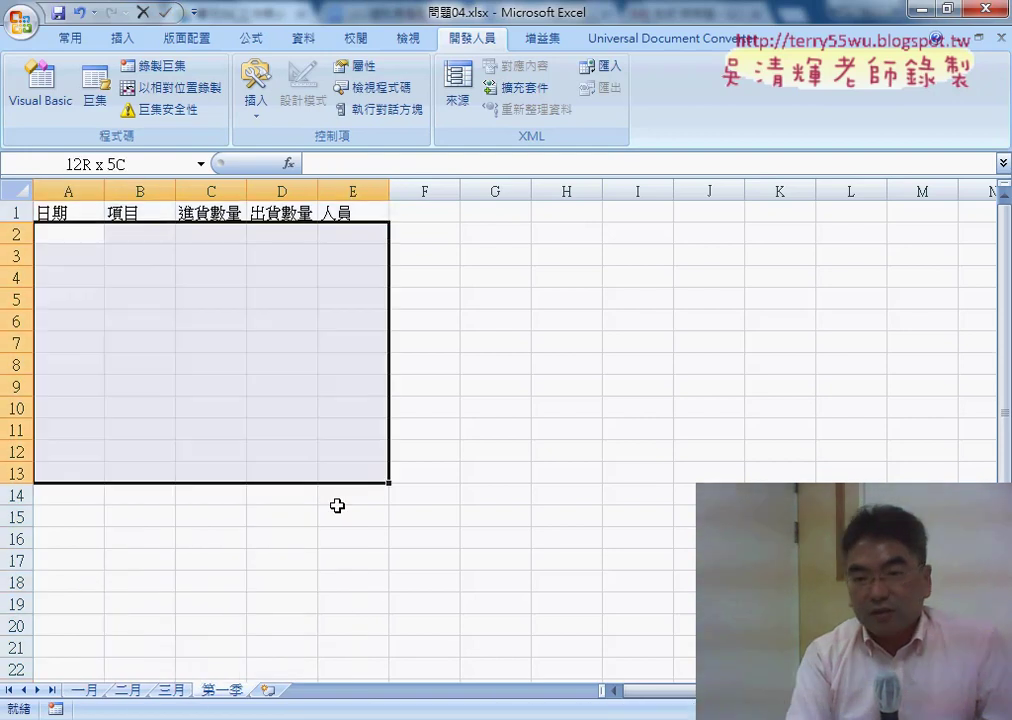
scroll(344, 597, "down", 2)
scroll(320, 596, "up", 2)
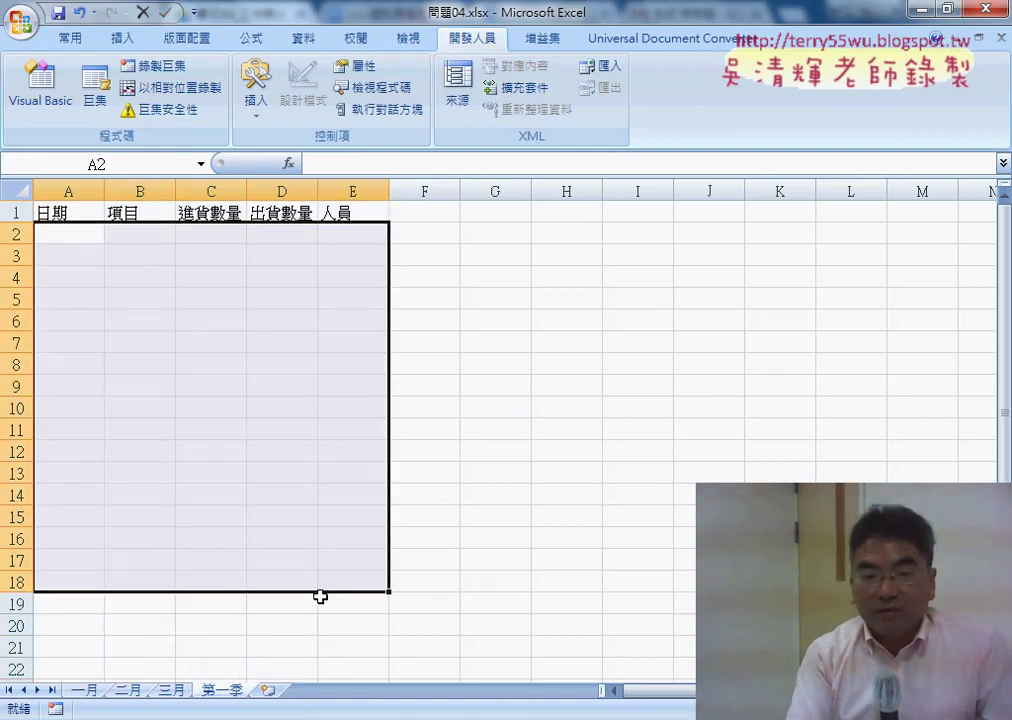
- Copy the whole 一月 table A1:E31, paste it at 第一季!A2, then undo
left_click(87, 694)
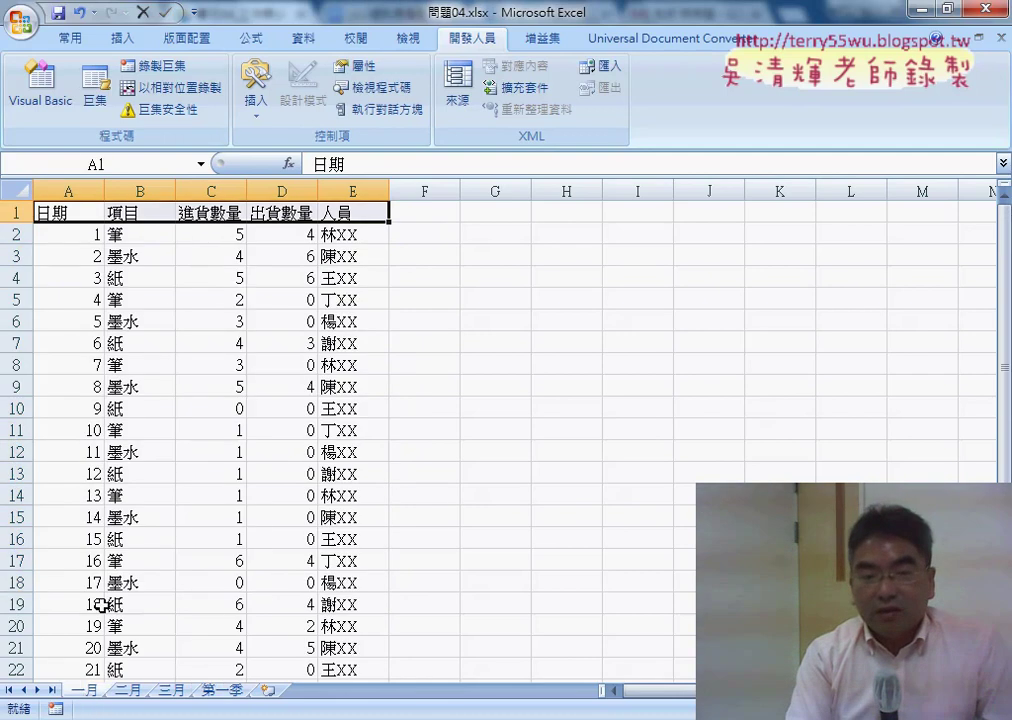
left_click(63, 212)
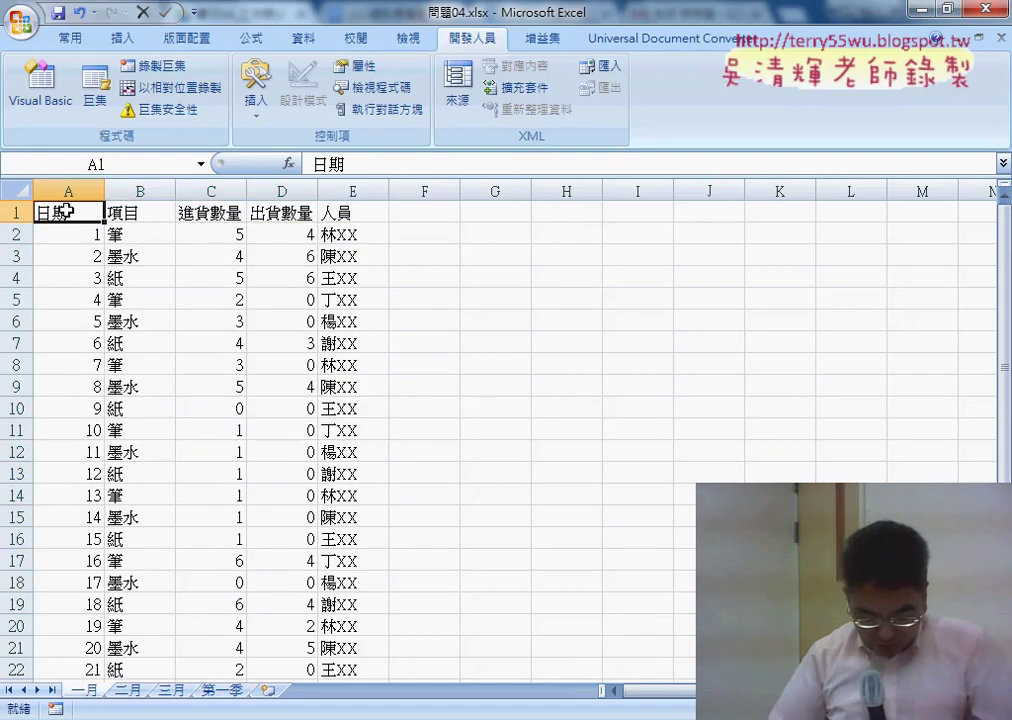
left_click_drag(63, 212, 345, 676)
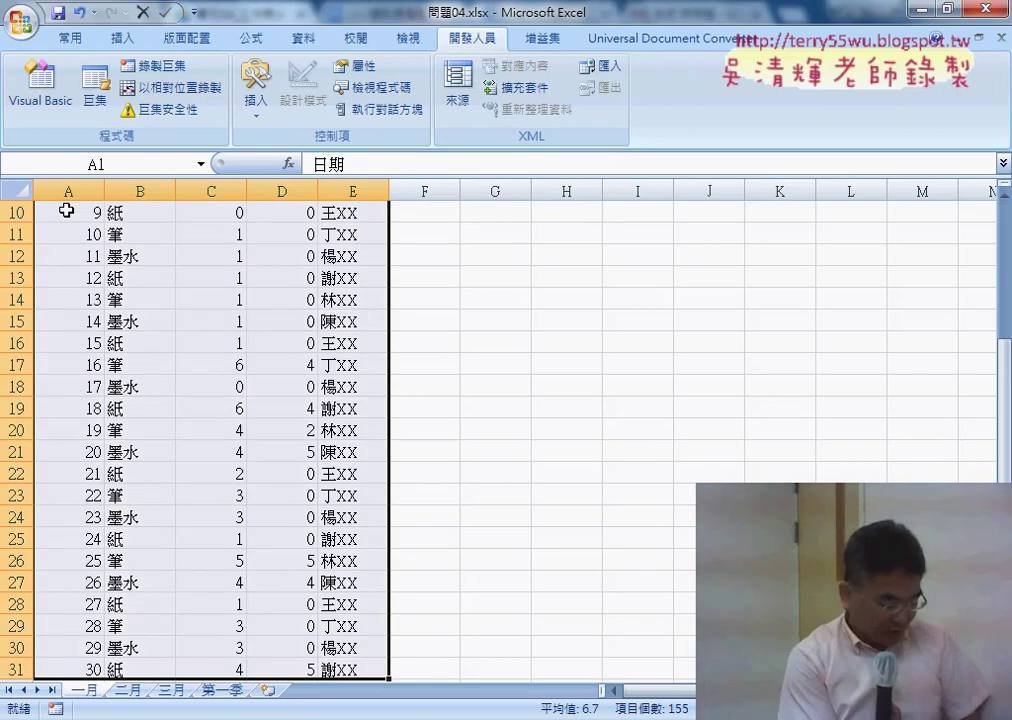
key("ctrl+c")
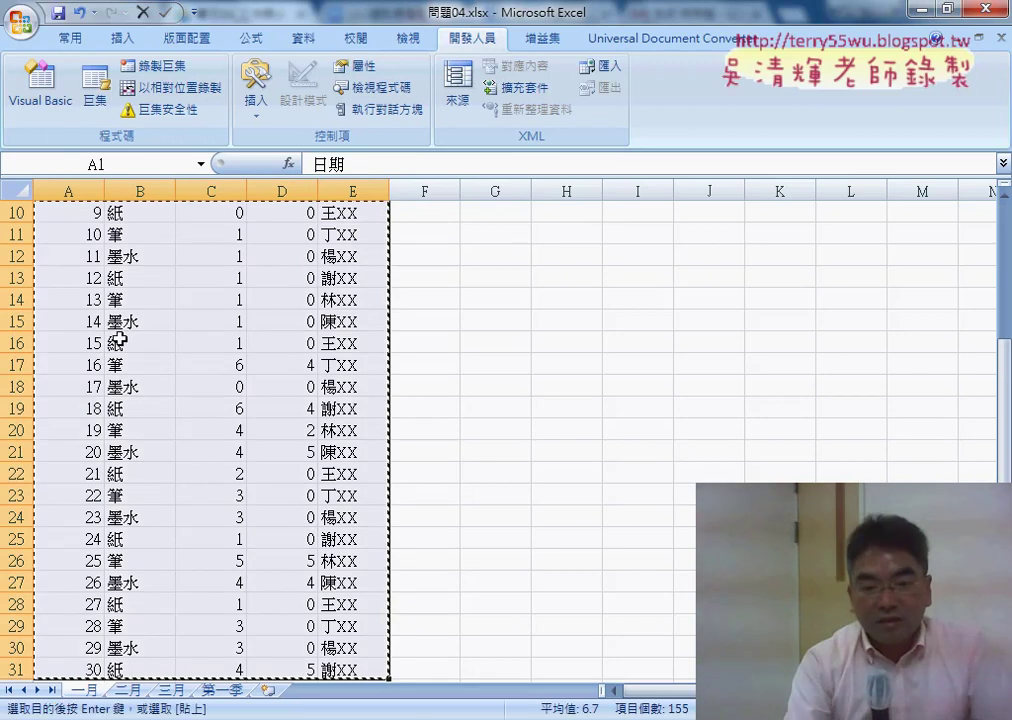
left_click(224, 689)
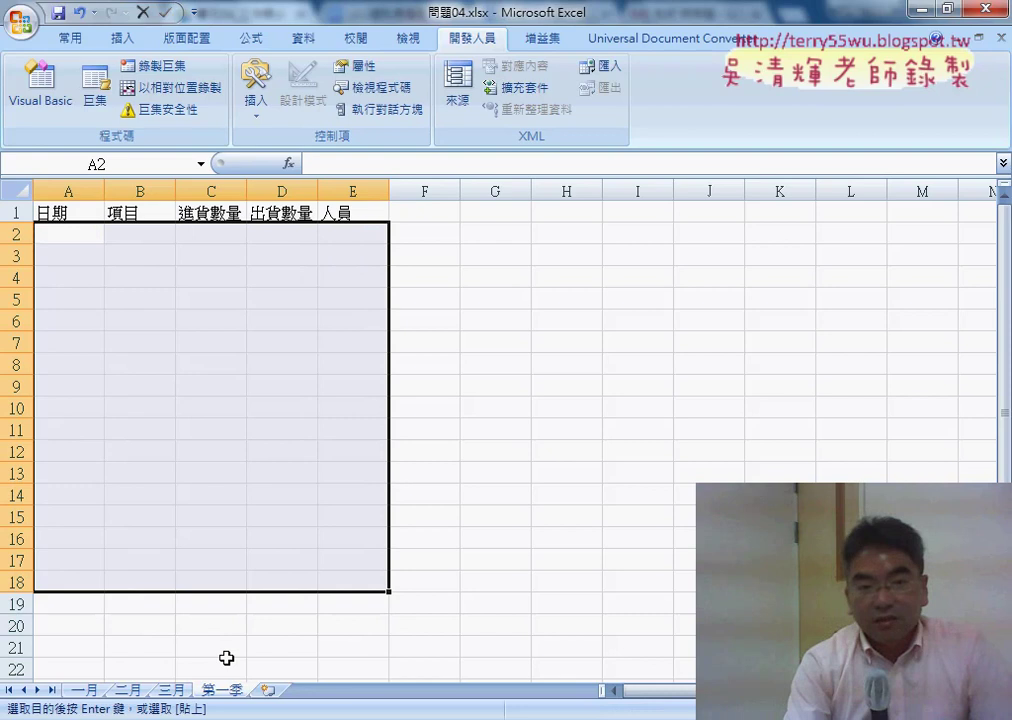
left_click(71, 232)
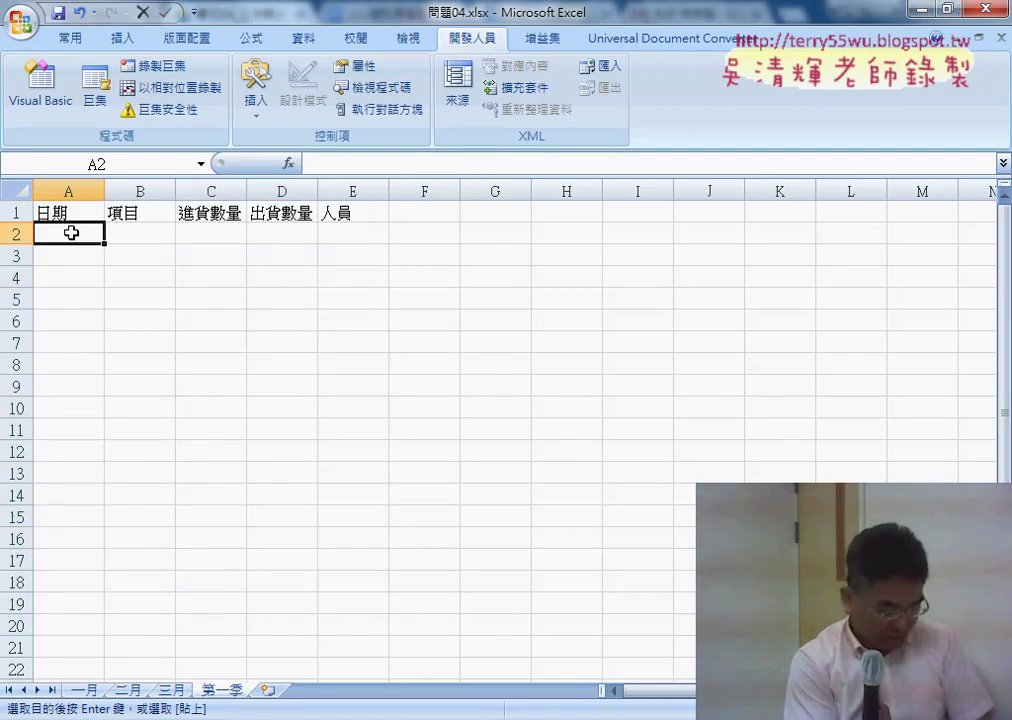
key("ctrl+v")
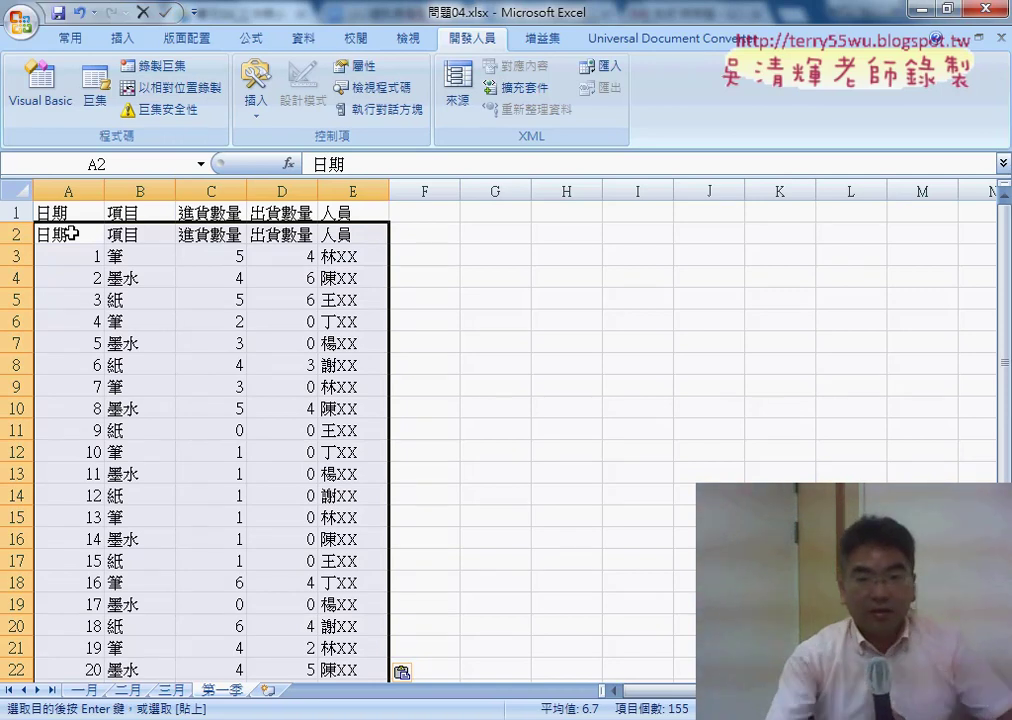
key("ctrl+z")
- Select only 一月's data rows A2:E31, without the header row
key("Up")
key("ctrl+v")
scroll(104, 304, "down", 3)
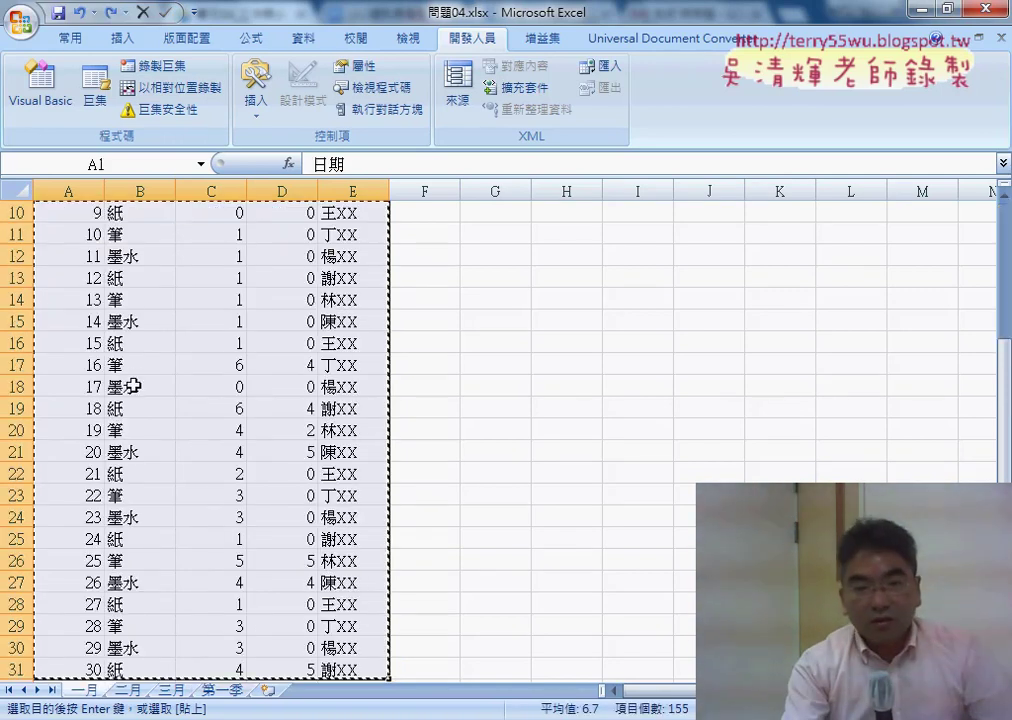
scroll(102, 283, "up", 3)
left_click(75, 235)
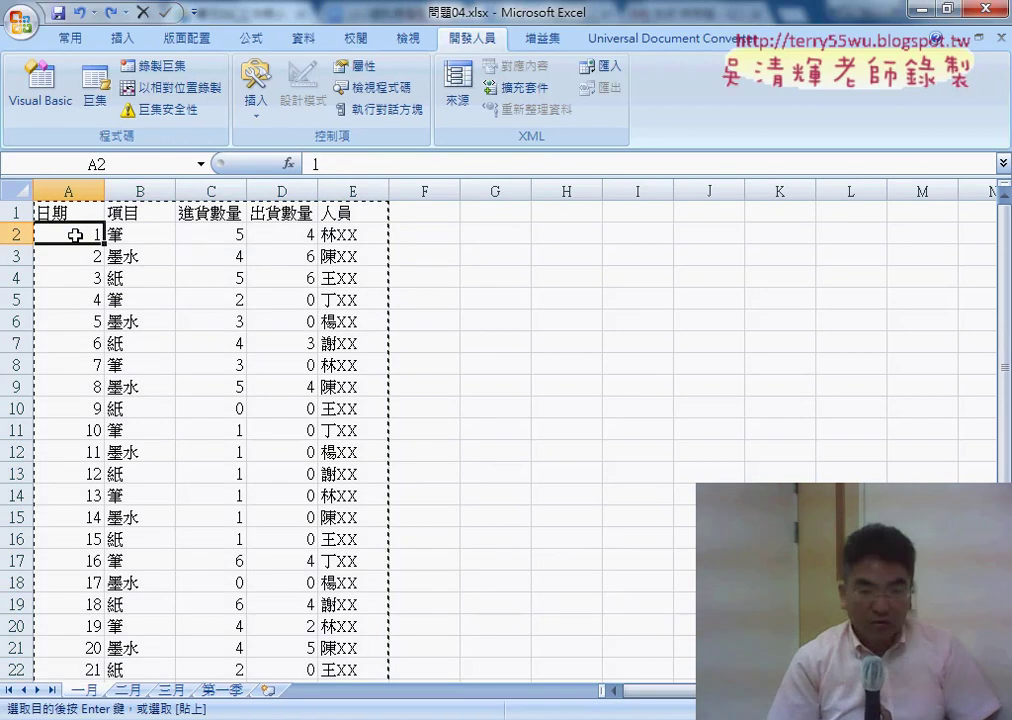
key("ctrl+shift+Right")
key("ctrl+shift+Down")
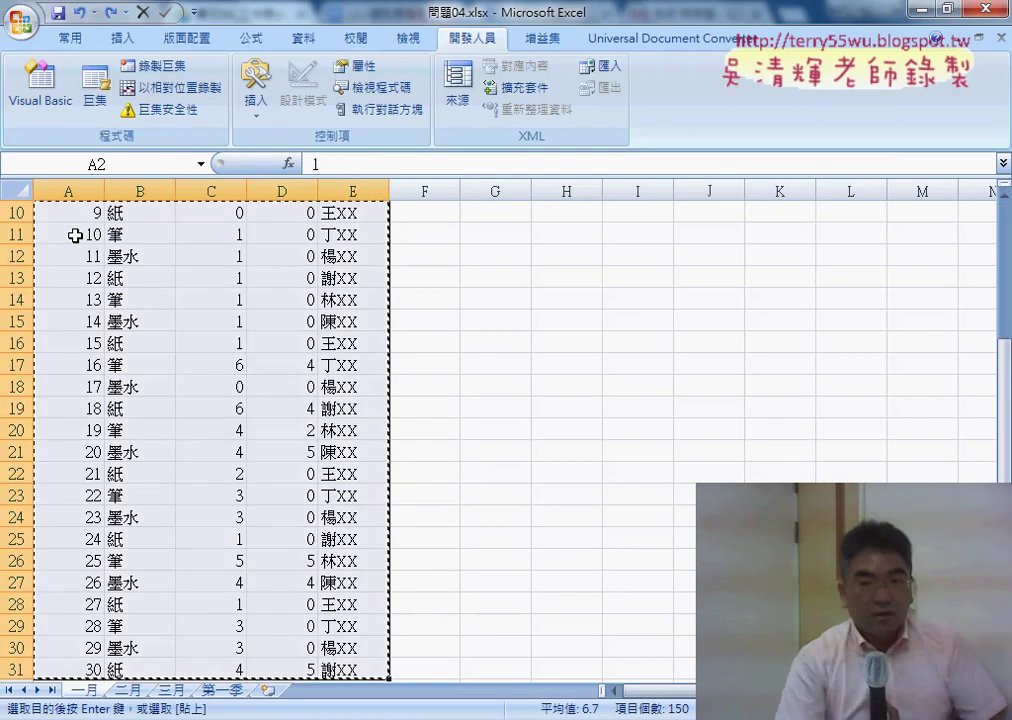
- Paste the rows at 第一季!A2, jump to the first empty row below, then undo
left_click(221, 690)
left_click(76, 238)
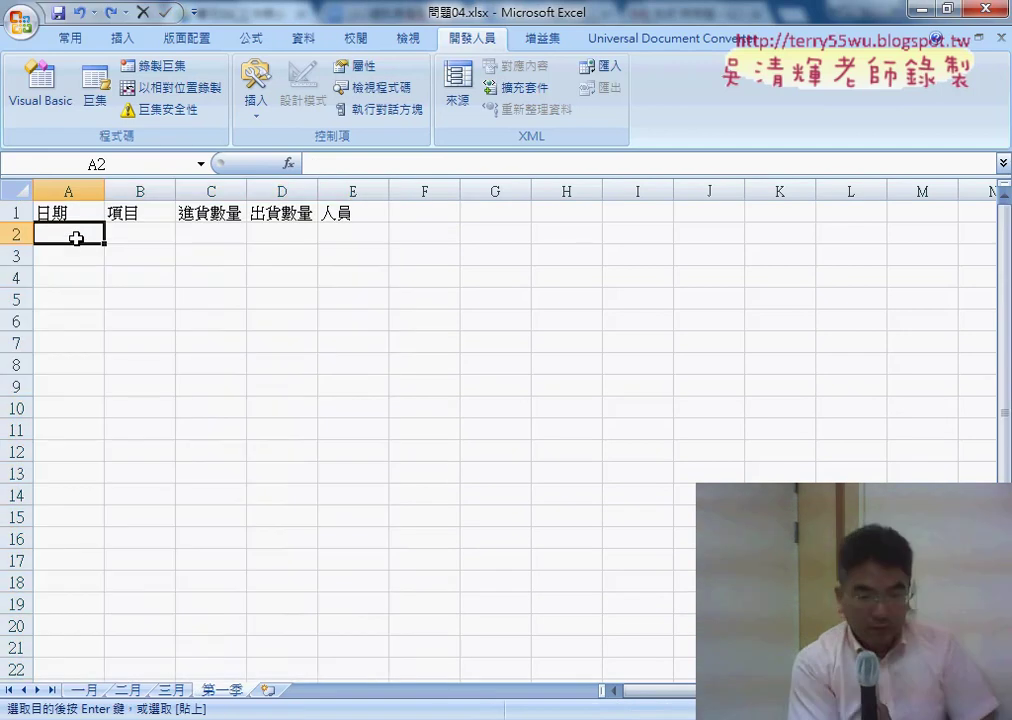
key("ctrl+v")
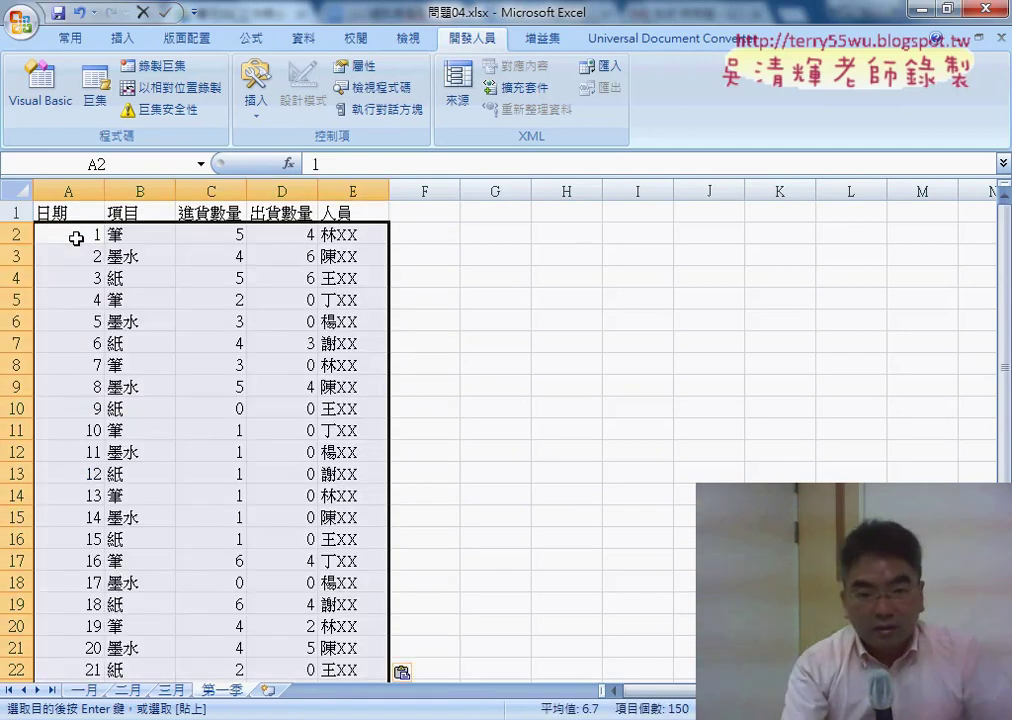
scroll(61, 330, "down", 5)
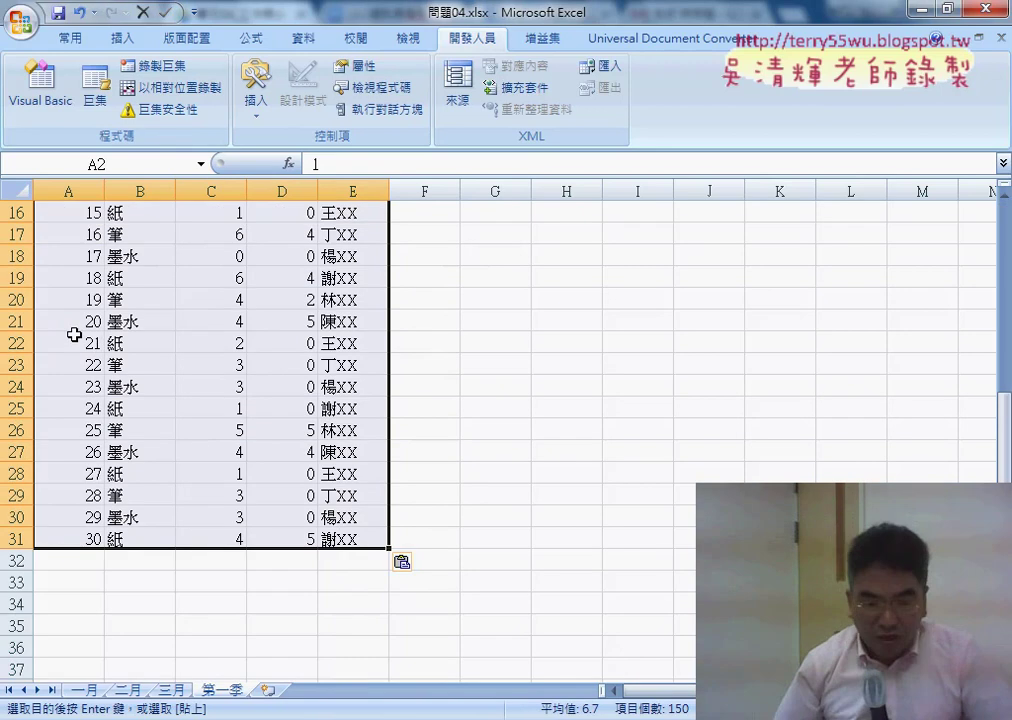
key("ctrl+Down")
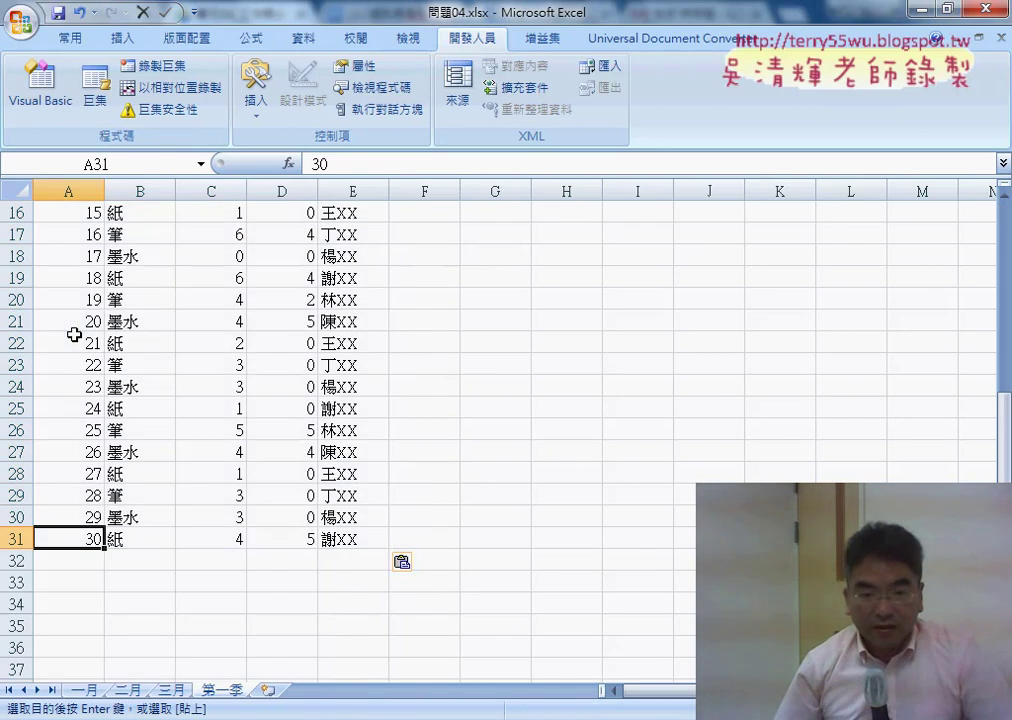
key("Down")
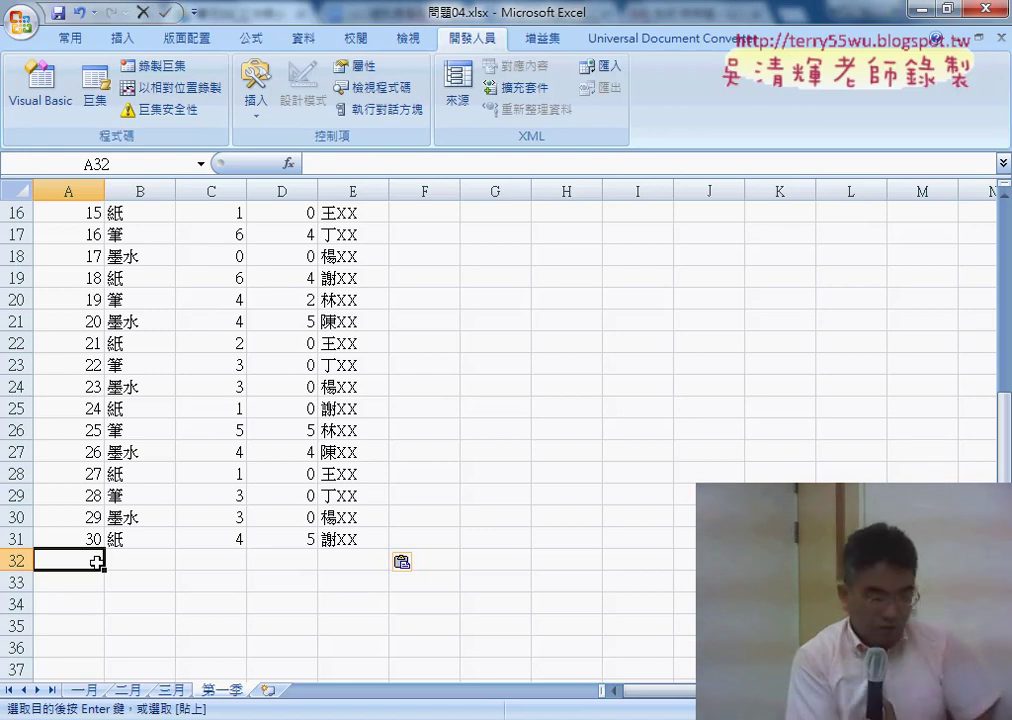
key("ctrl+z")
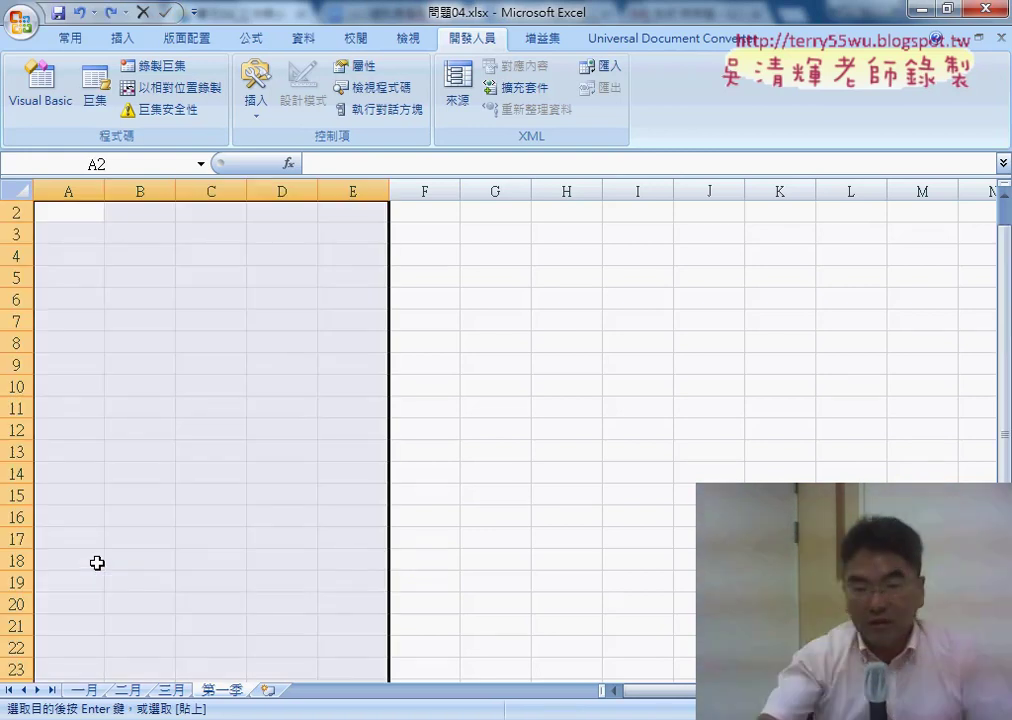
- Check the 一月, 二月 and 第一季 sheets, ending on 一月
scroll(97, 563, "up", 1)
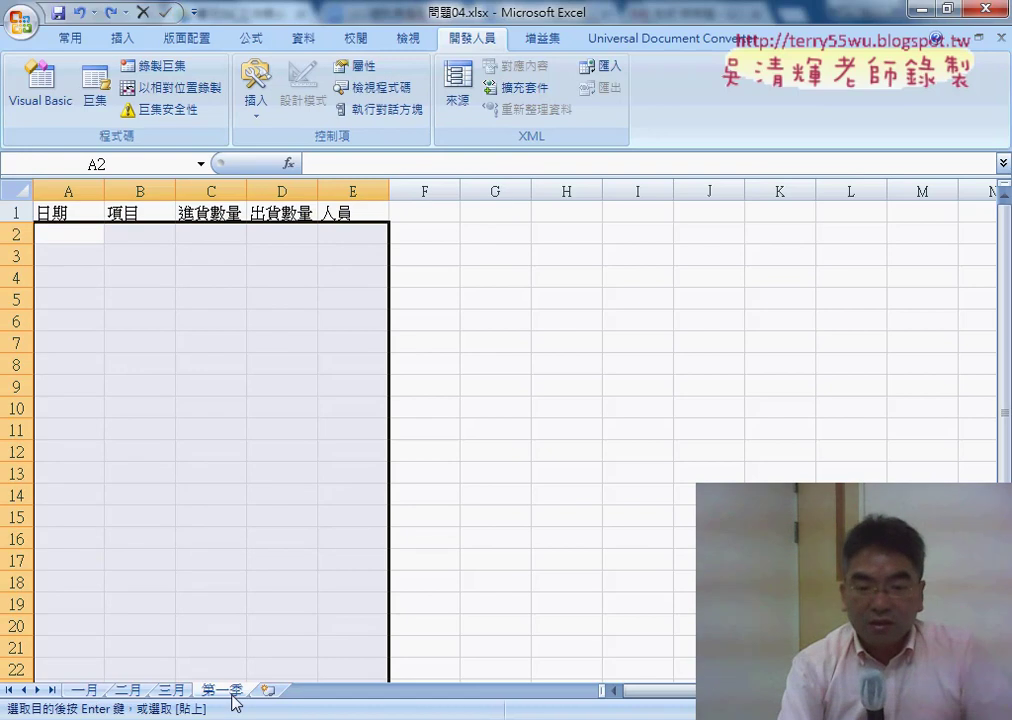
left_click(85, 690)
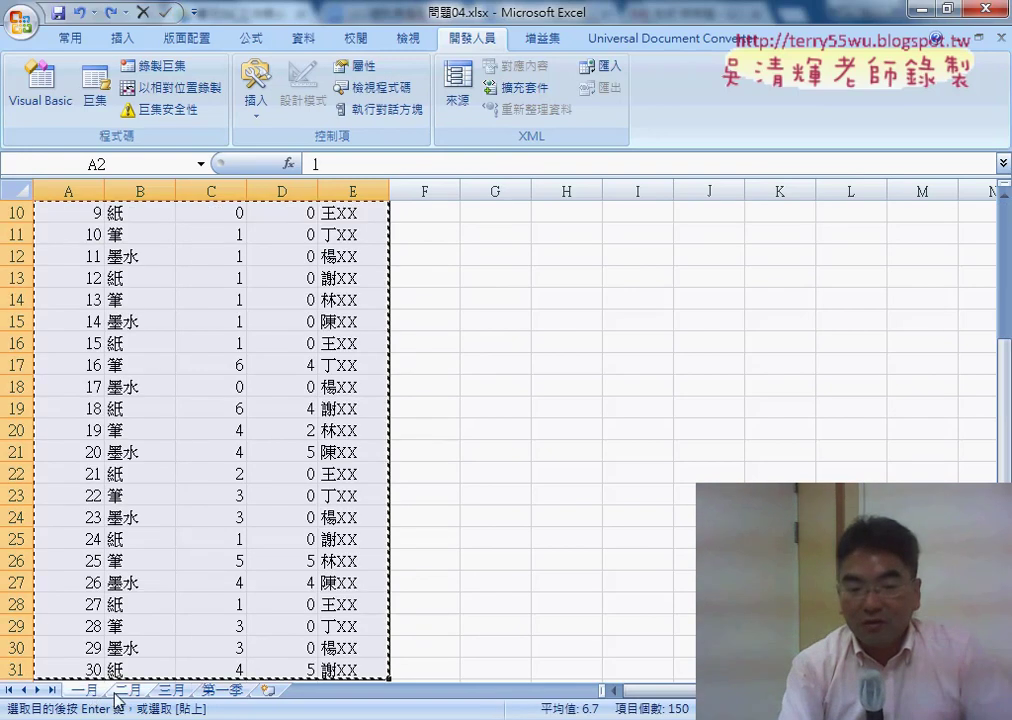
left_click(125, 690)
left_click(222, 690)
left_click(82, 692)
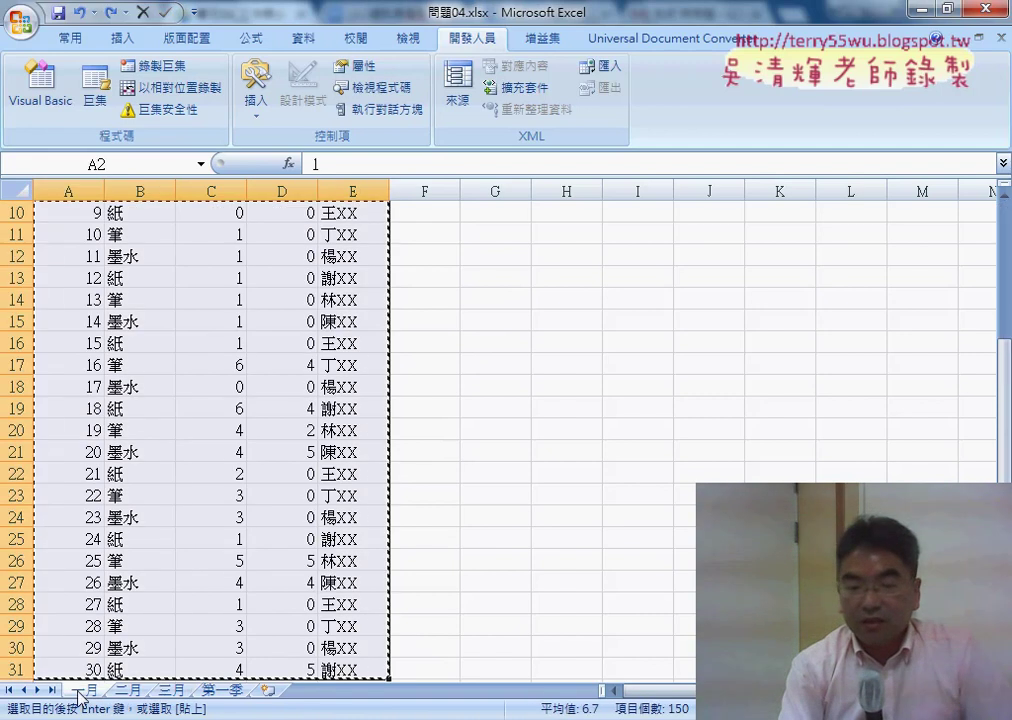
- Leave the 問題04.xlsx preview and open the 程式碼 Google Doc from the folder
scroll(222, 561, "up", 3)
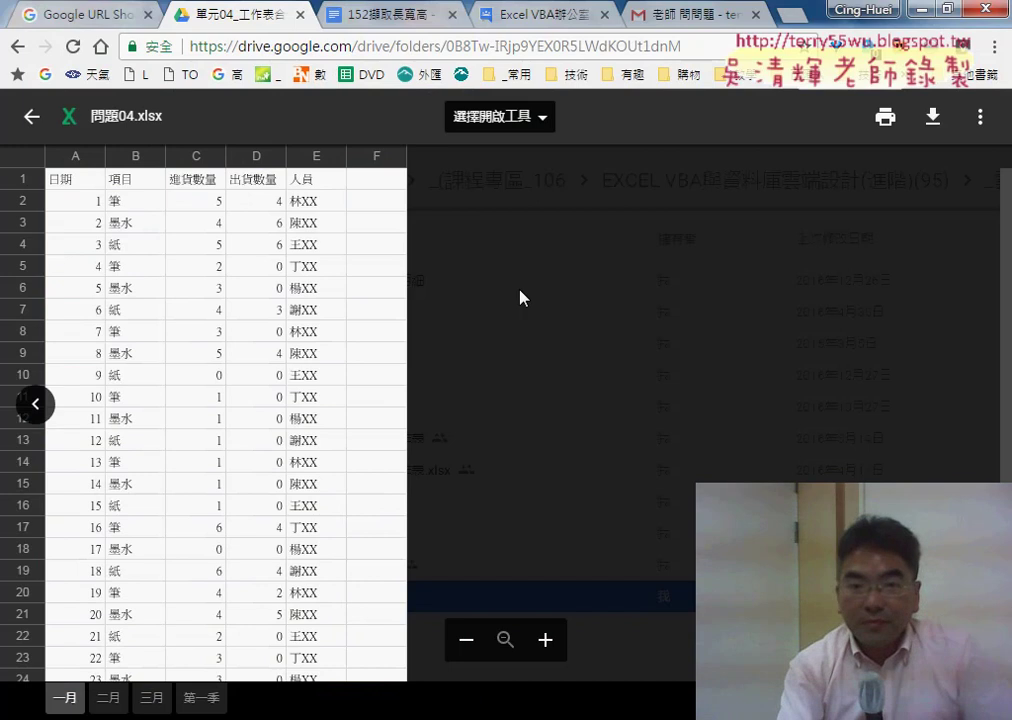
left_click(32, 116)
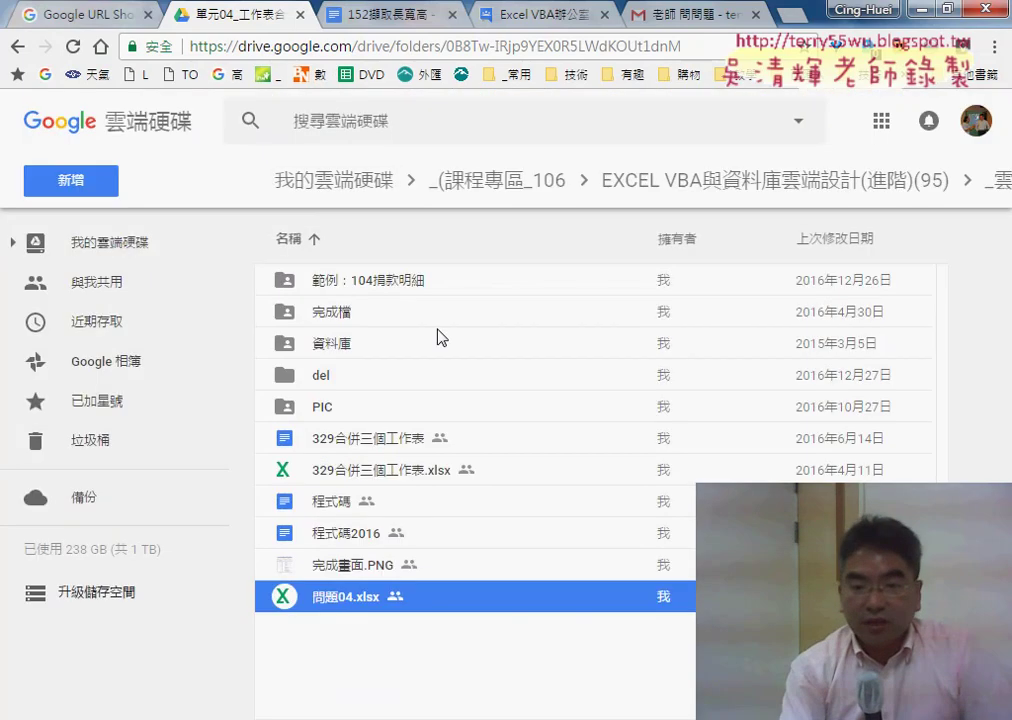
double_click(330, 512)
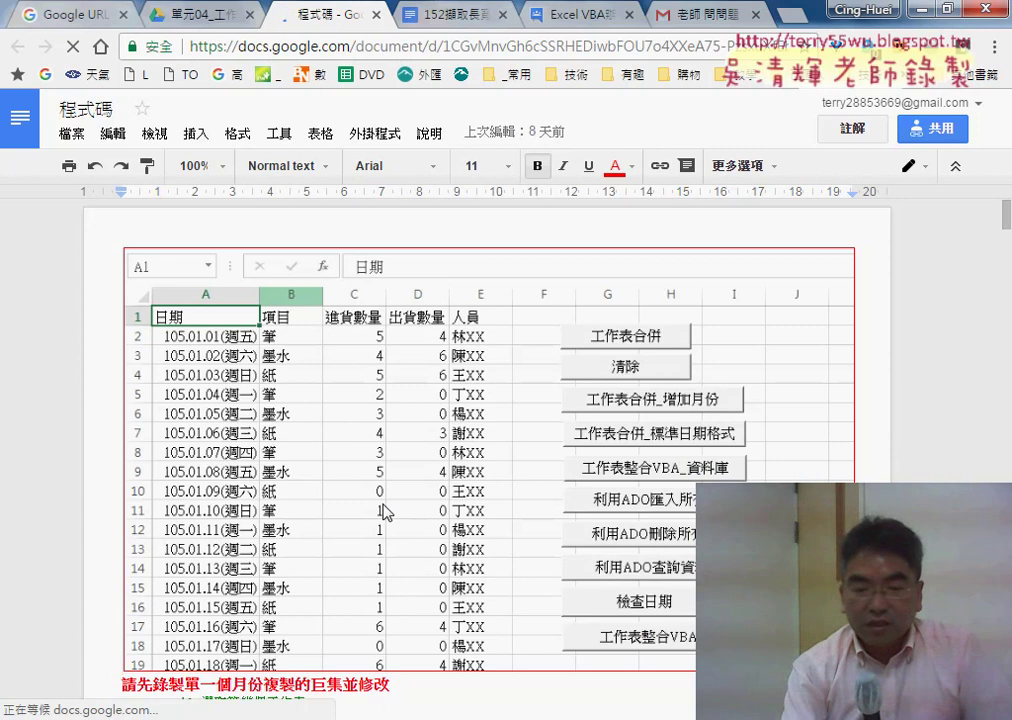
scroll(383, 512, "down", 3)
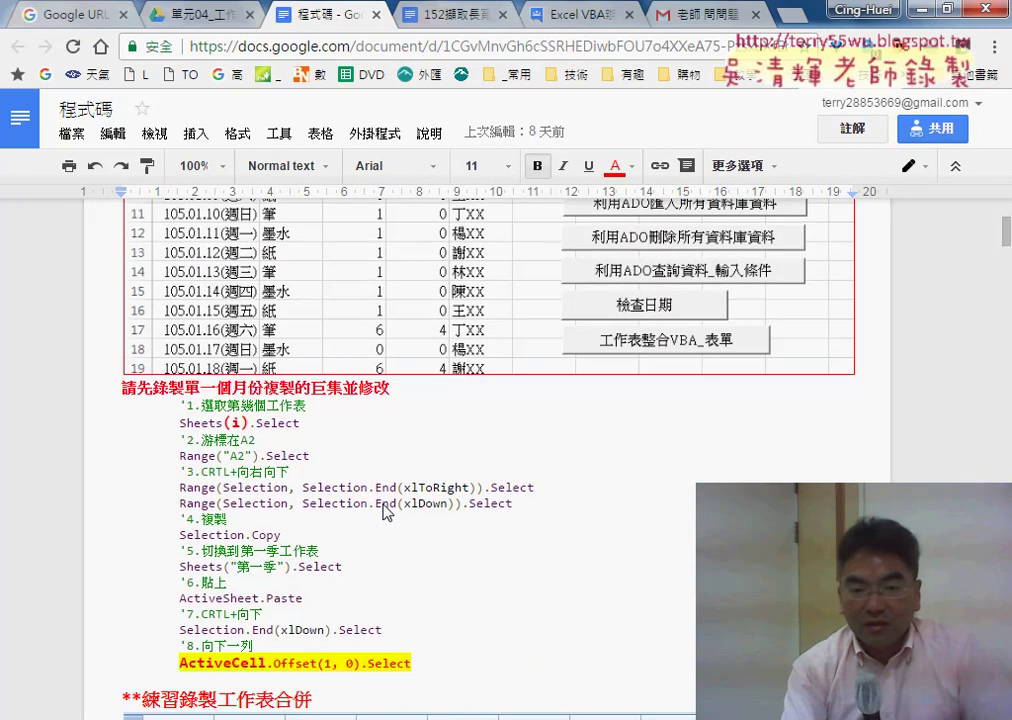
scroll(386, 512, "down", 1)
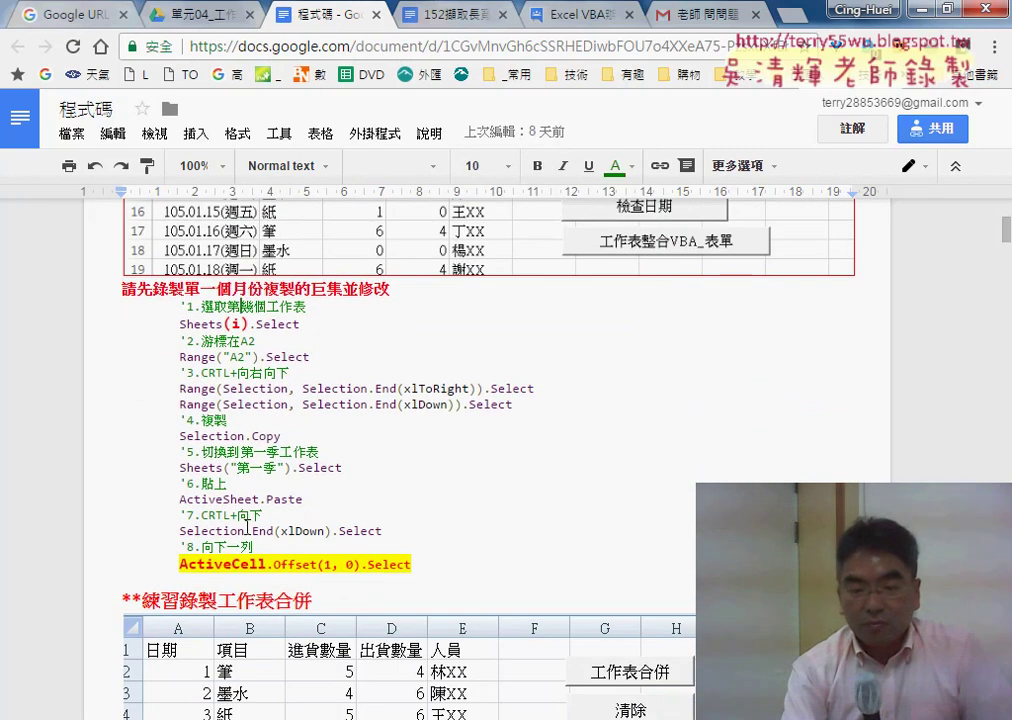
left_click(235, 547)
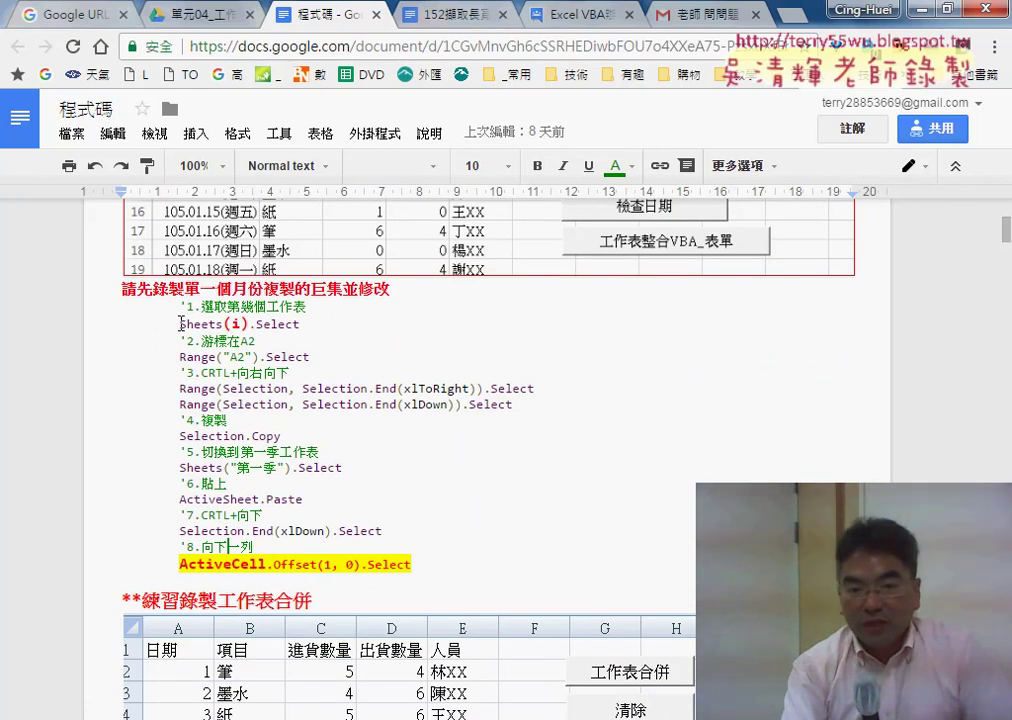
left_click_drag(198, 326, 303, 327)
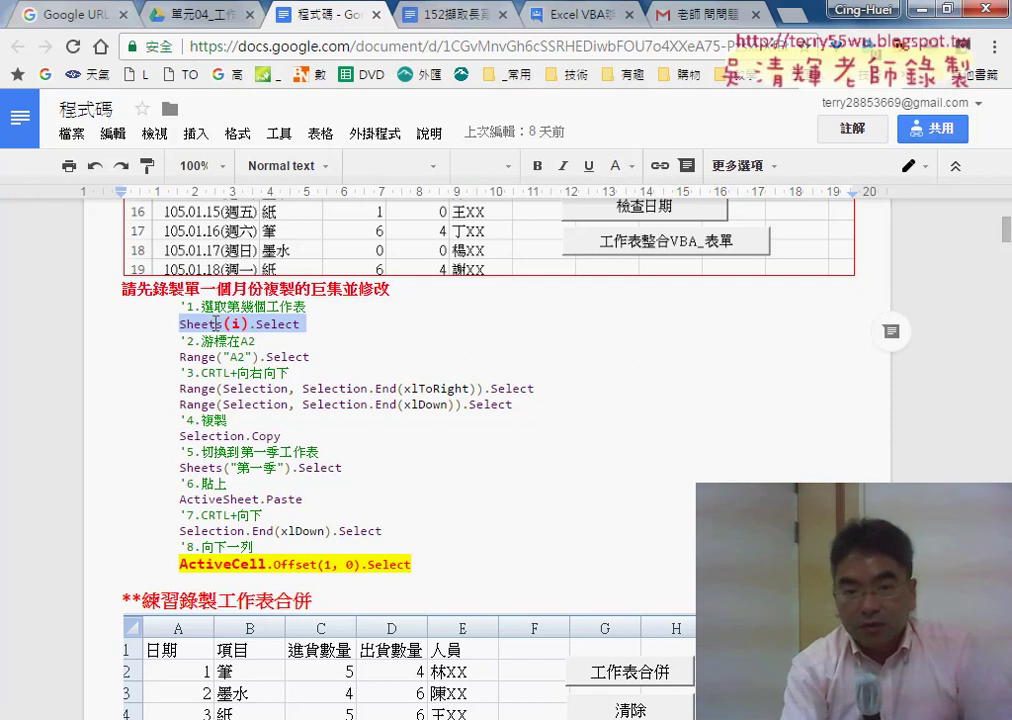
double_click(215, 323)
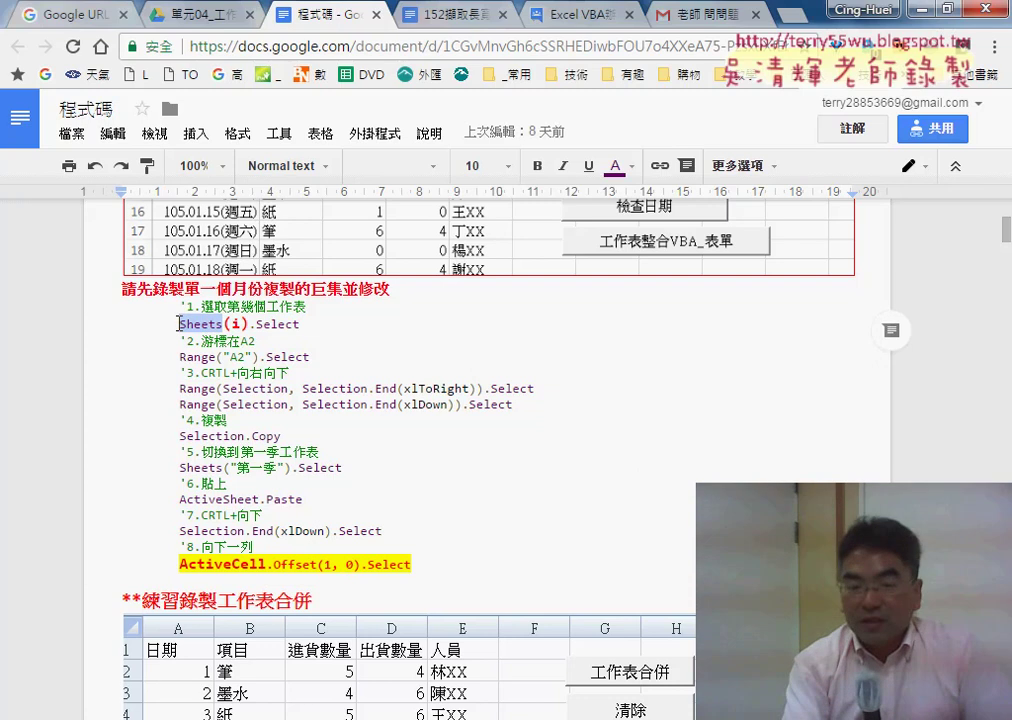
double_click(250, 323)
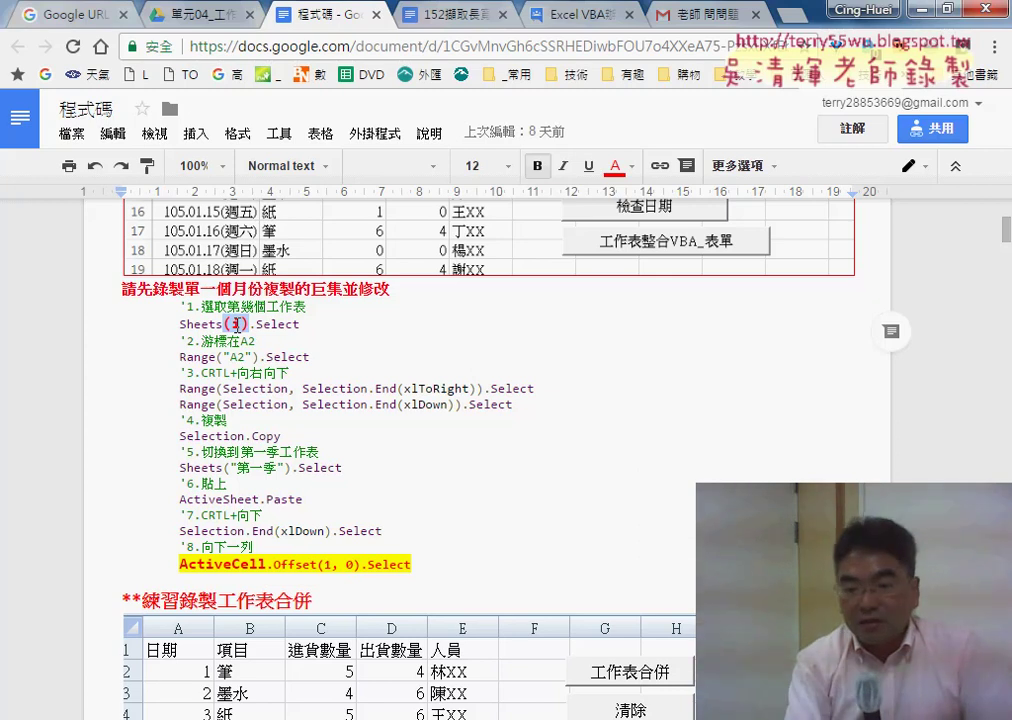
mouse_move(445, 715)
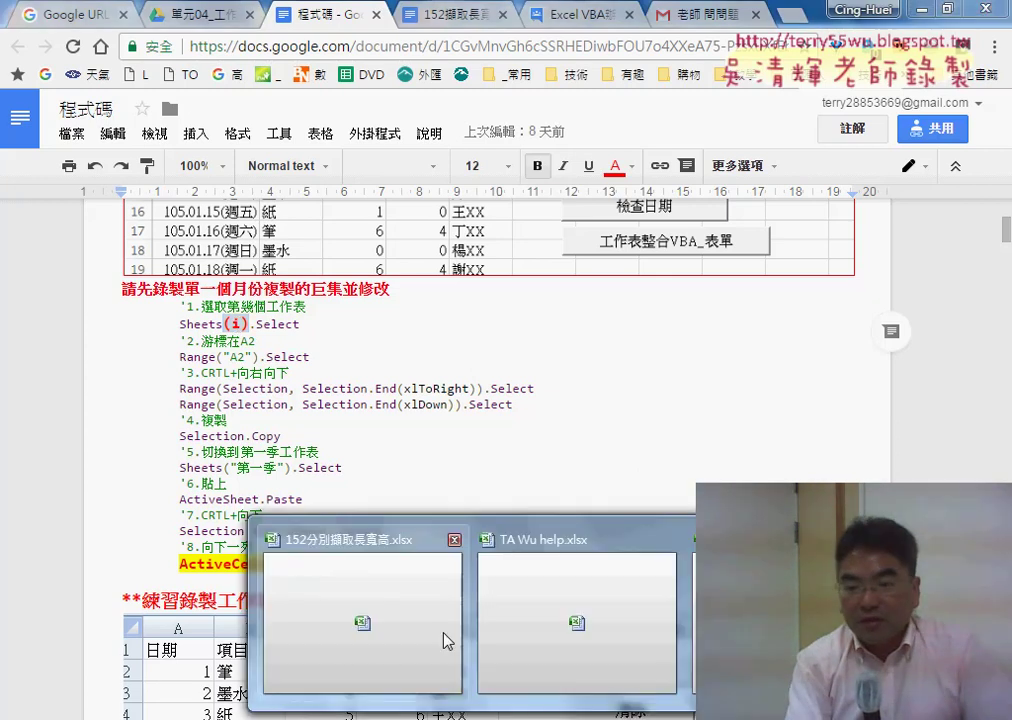
left_click(780, 620)
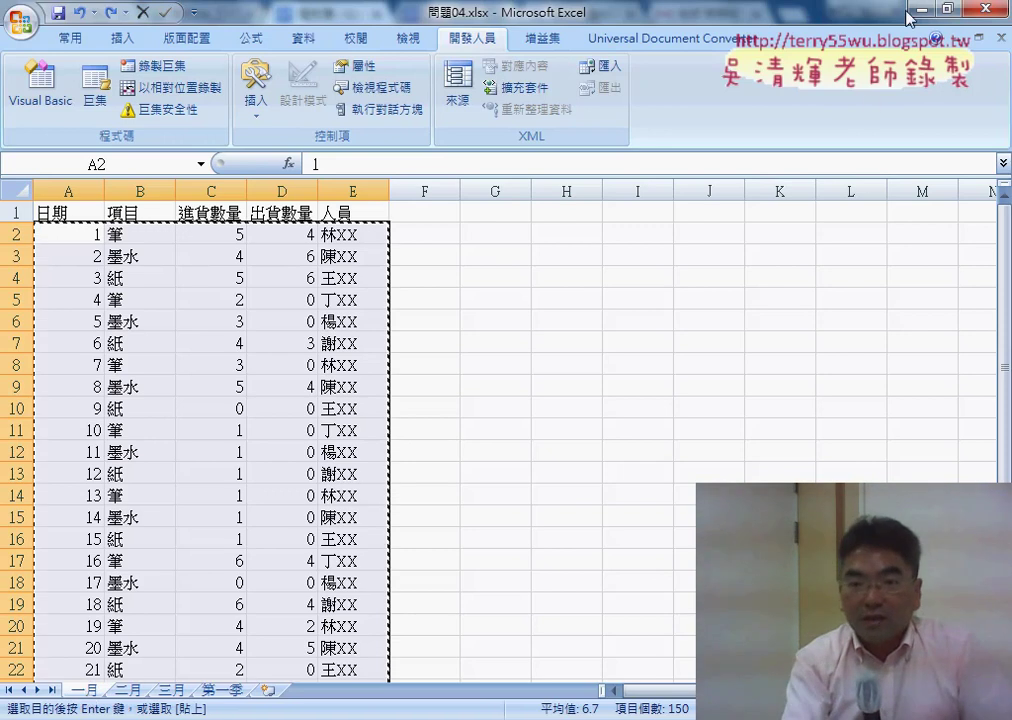
key("alt+Tab")
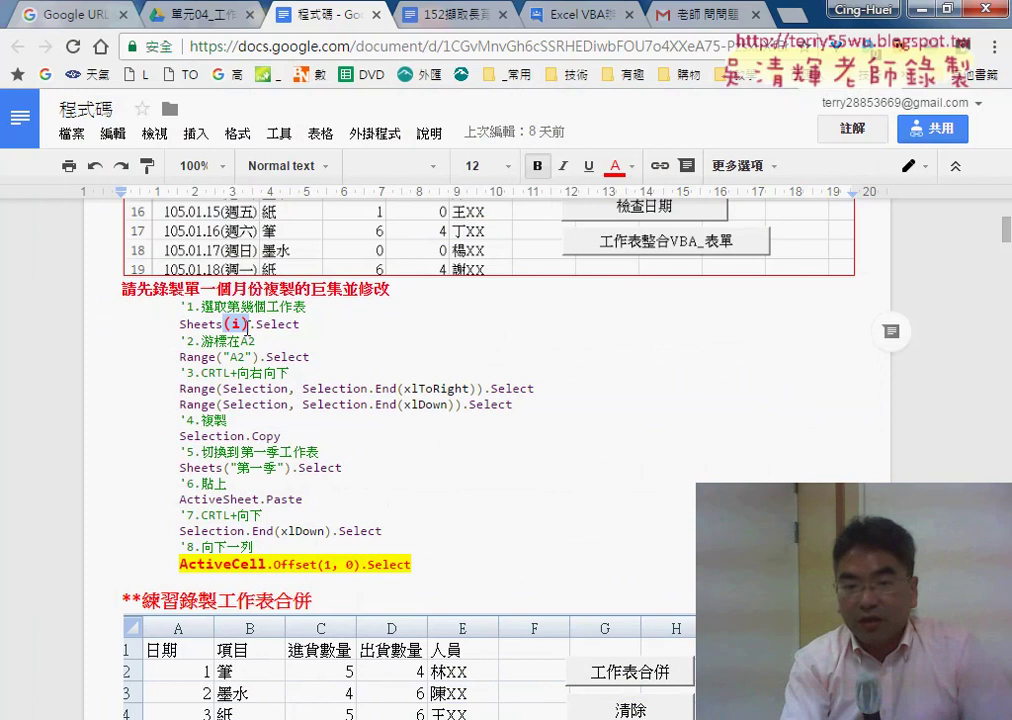
left_click_drag(178, 324, 410, 532)
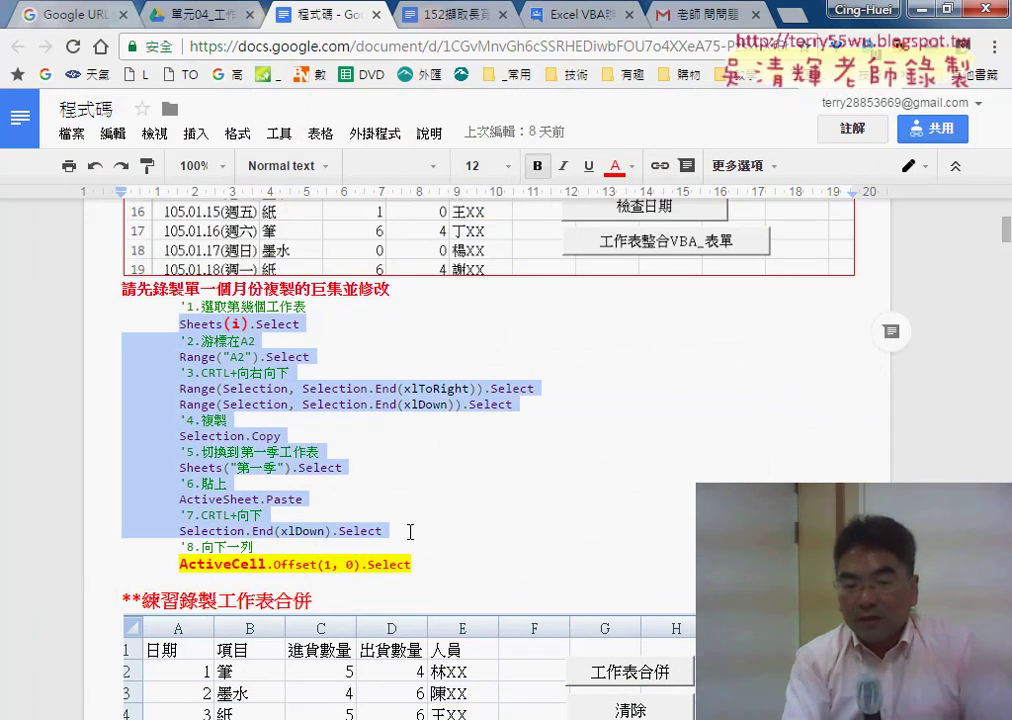
left_click_drag(410, 564, 179, 563)
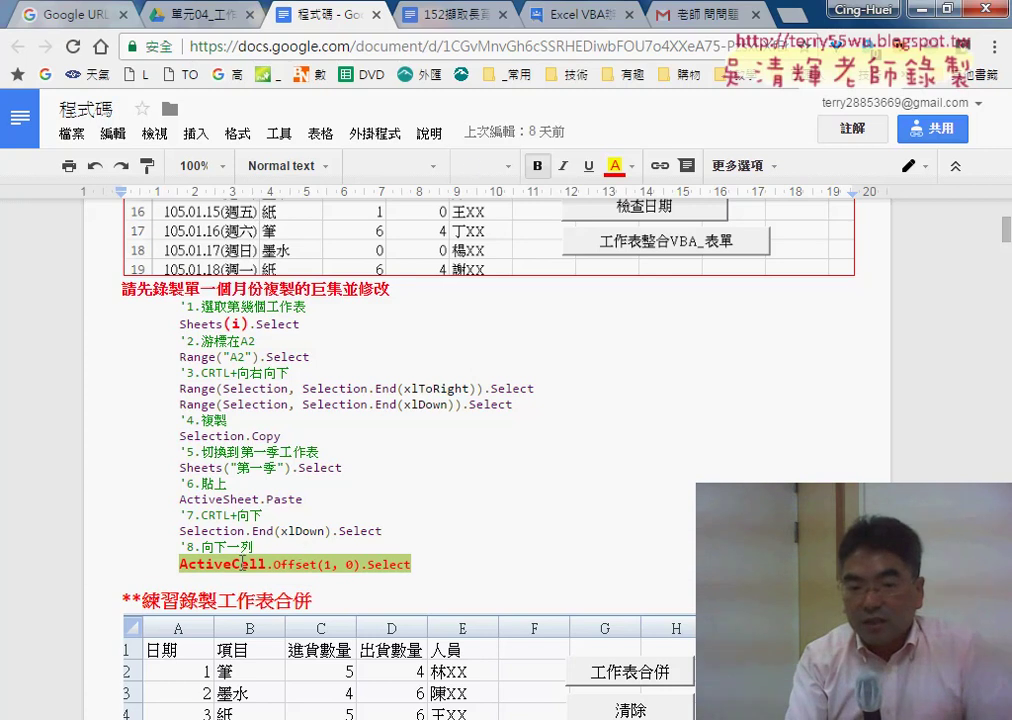
left_click(207, 564)
left_click_drag(181, 565, 256, 565)
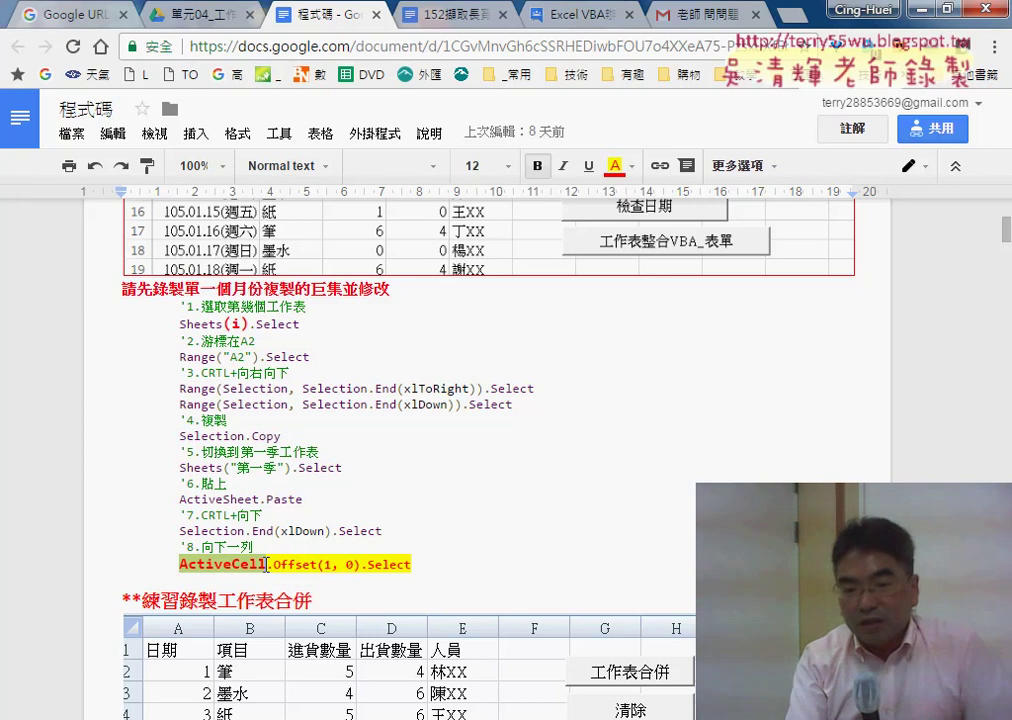
left_click(186, 565)
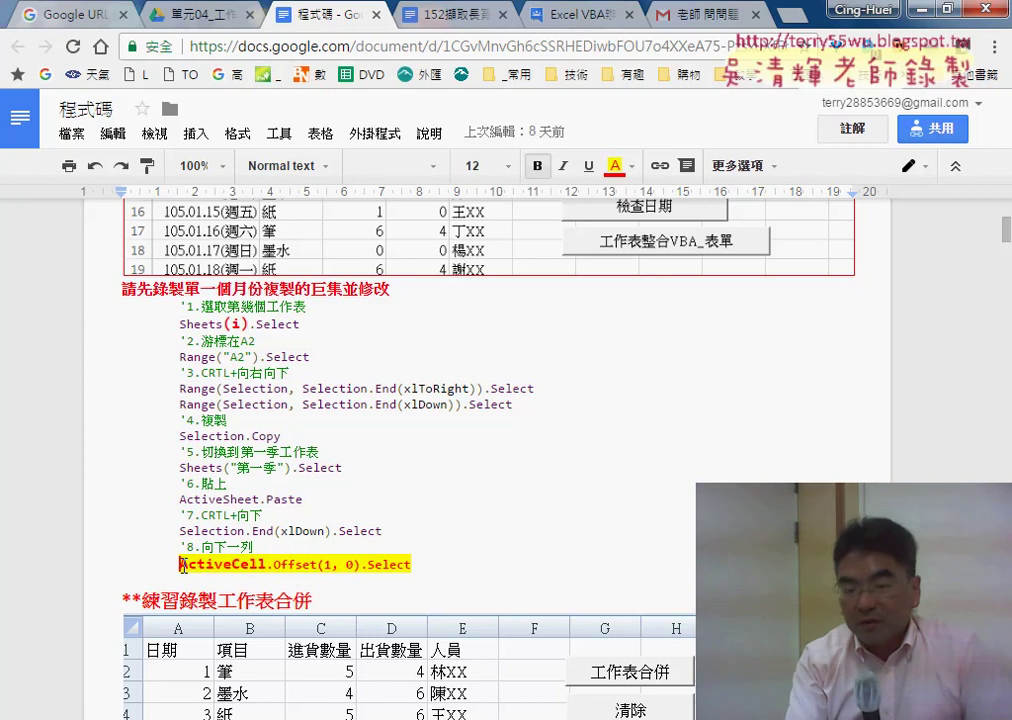
left_click_drag(183, 566, 232, 566)
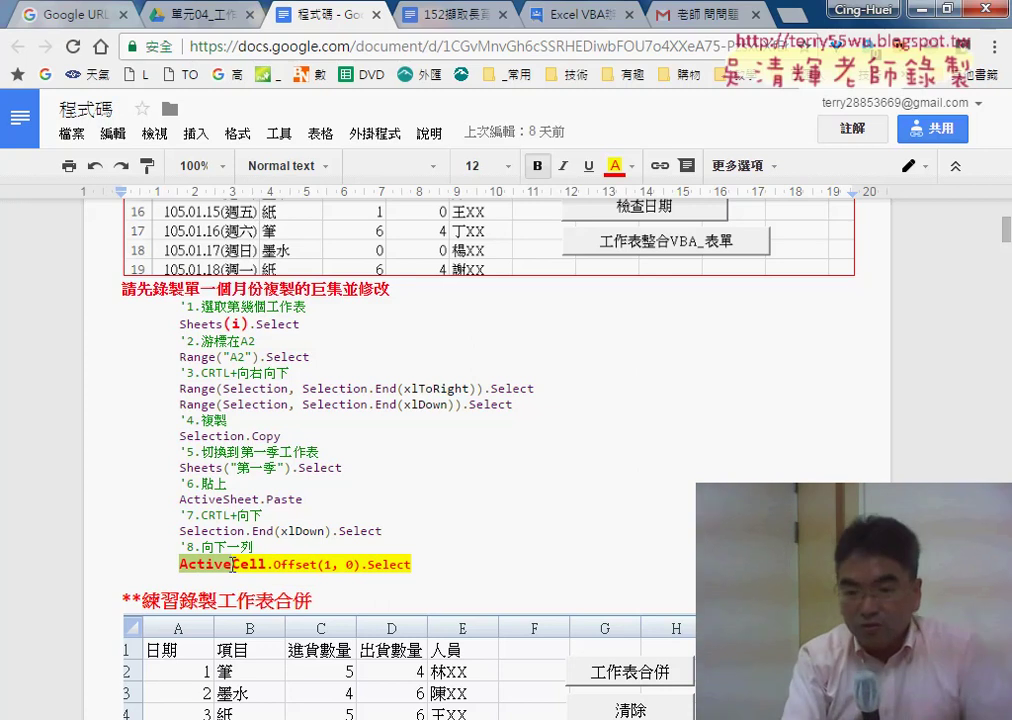
left_click_drag(237, 568, 274, 566)
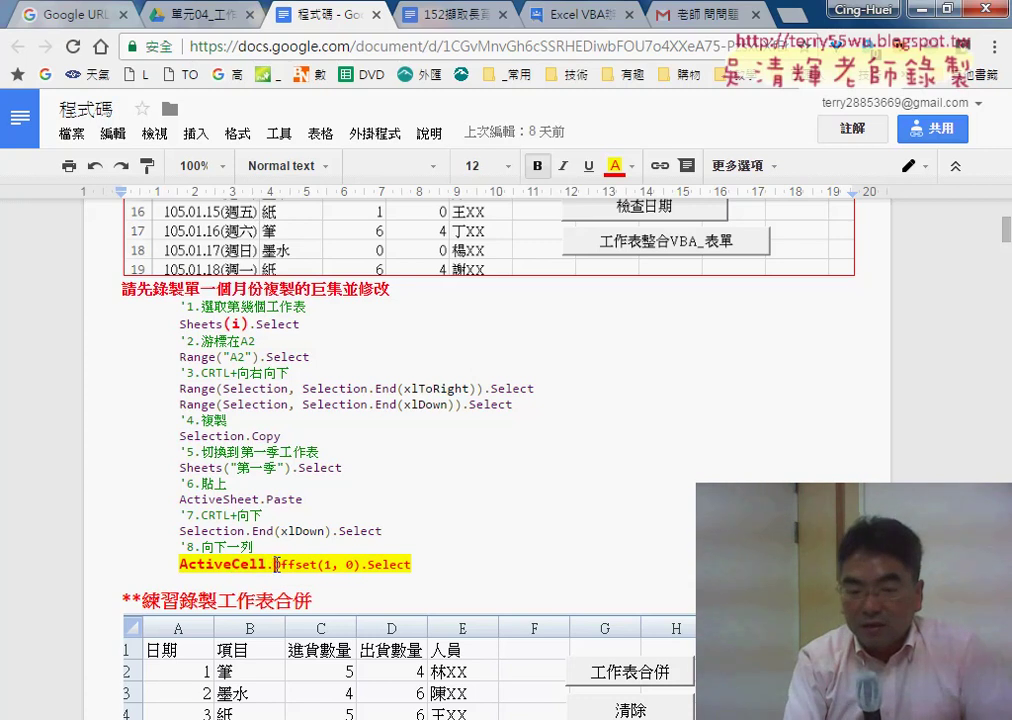
left_click_drag(276, 565, 316, 563)
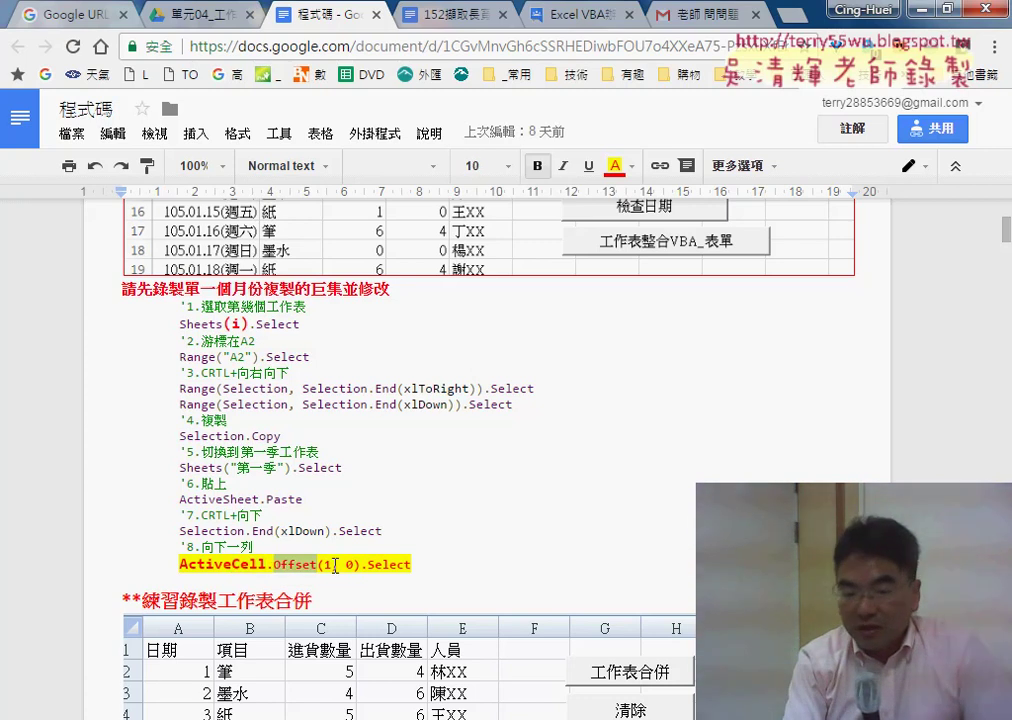
left_click(331, 566)
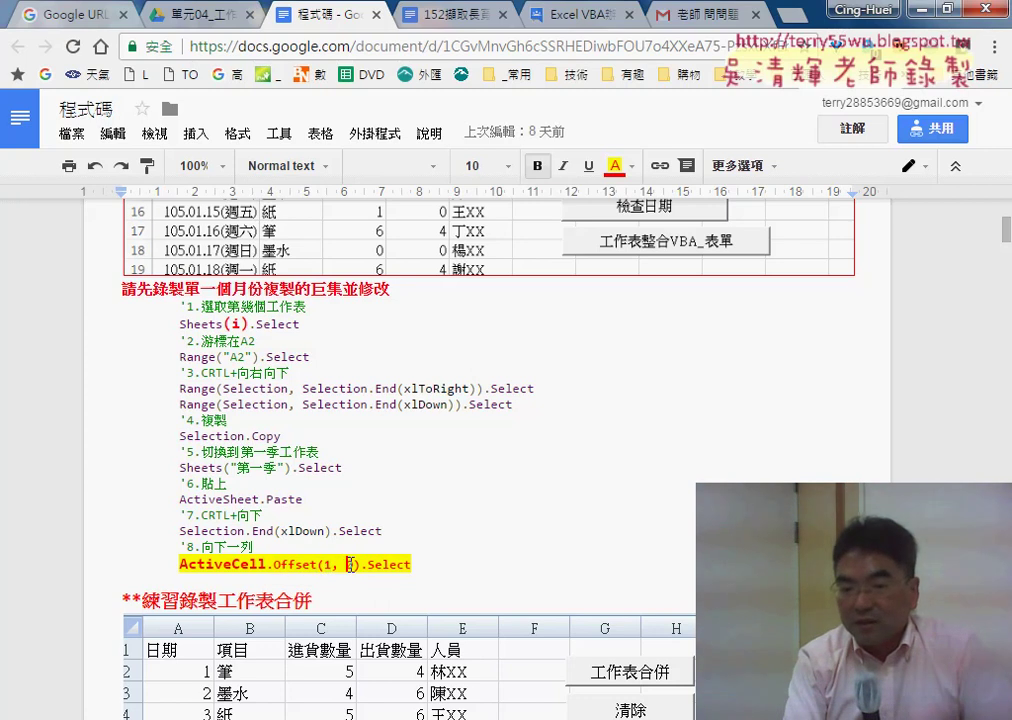
left_click_drag(362, 565, 413, 567)
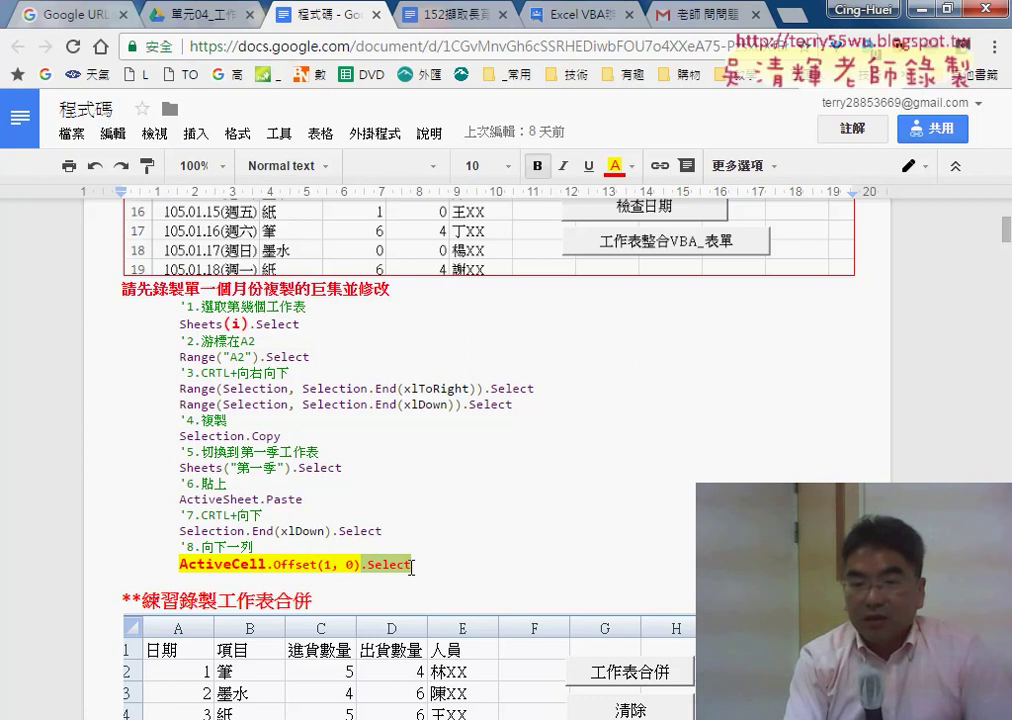
left_click(367, 531)
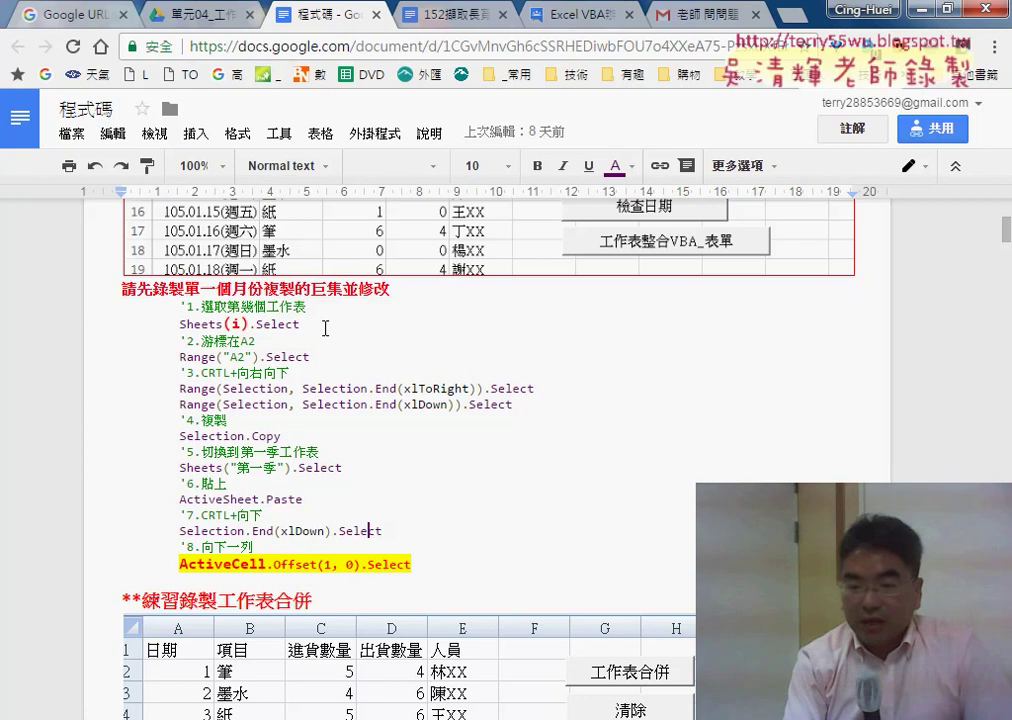
- Bring Excel forward on the 第一季 sheet with an empty cell selected
left_click(277, 480)
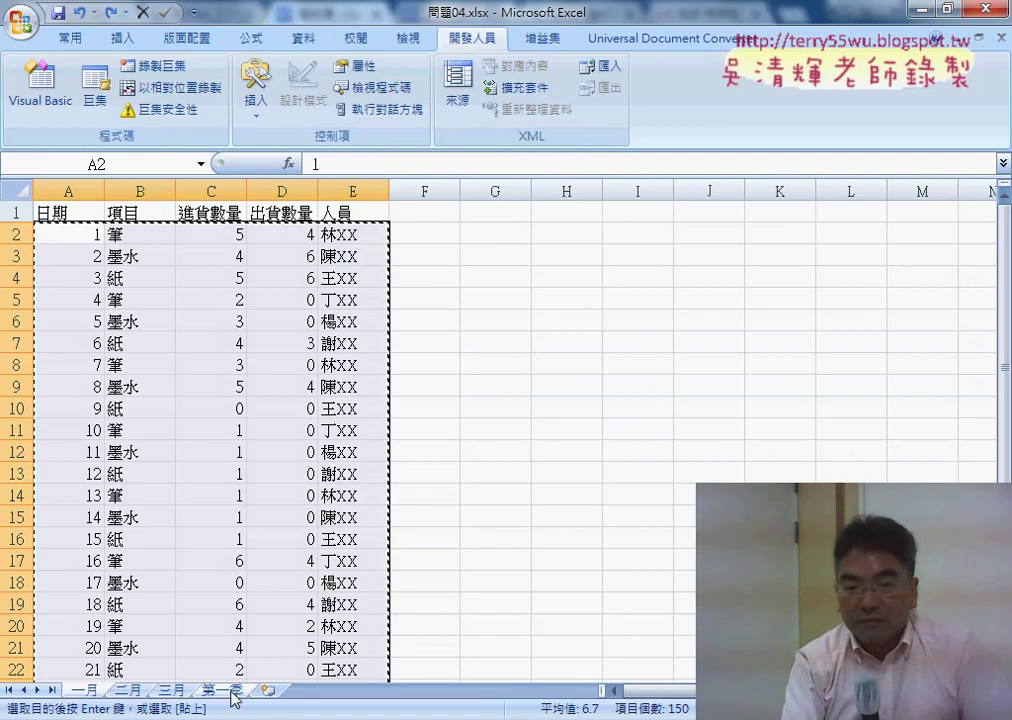
left_click(232, 693)
left_click(490, 436)
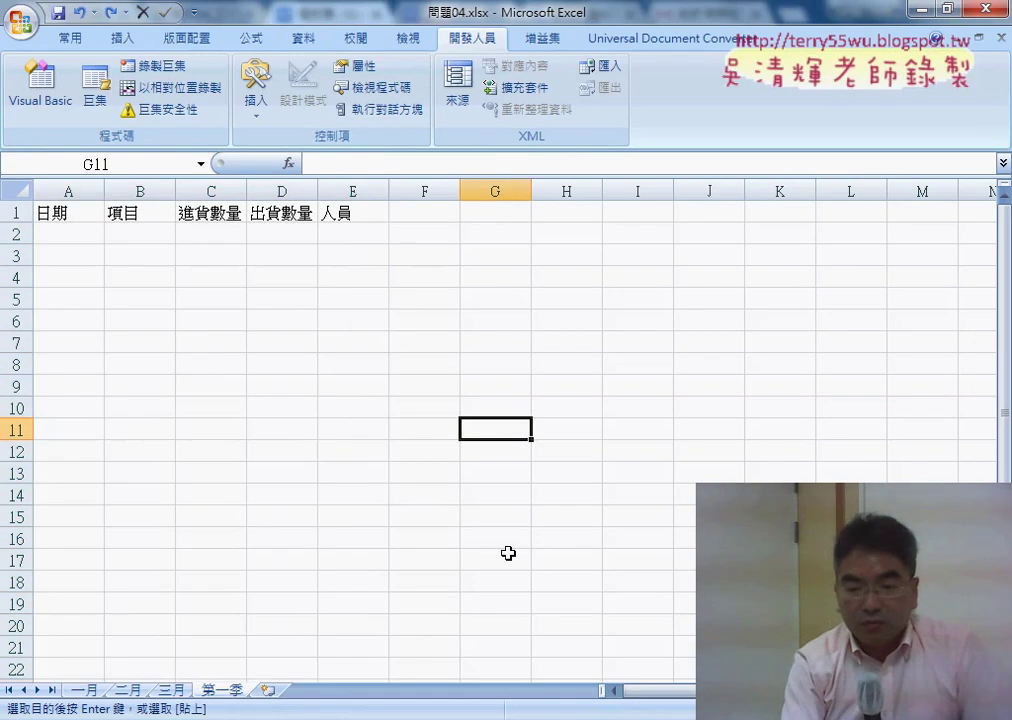
- Select the macro name 工作表合併 in the code notes' Sub line, then return to Excel
key("alt+Tab")
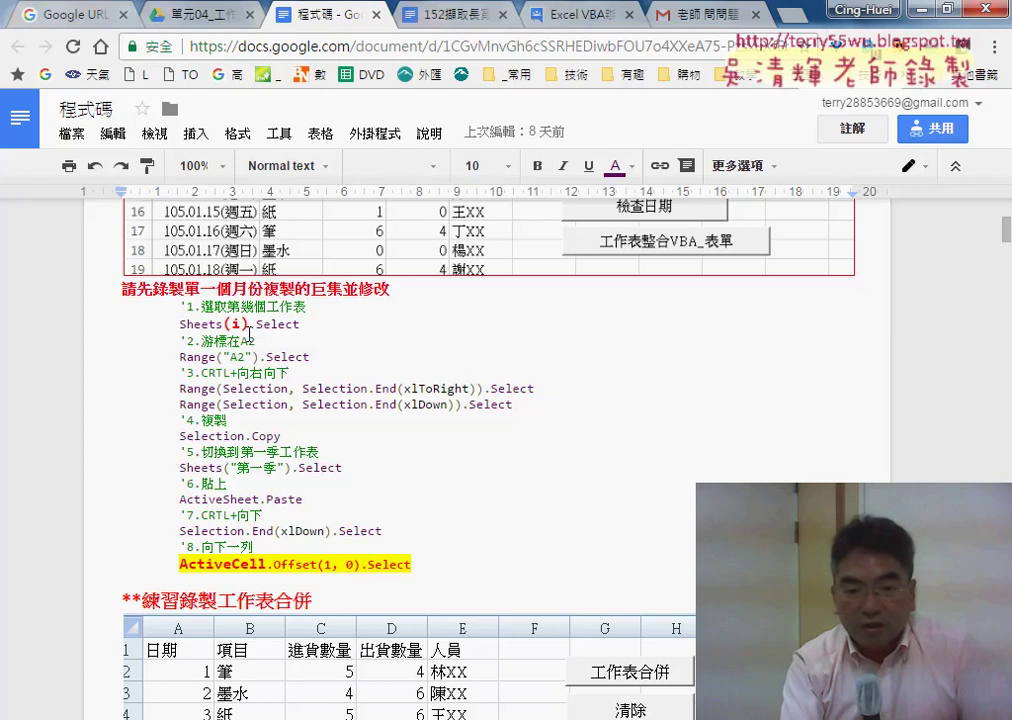
scroll(290, 373, "down", 2)
scroll(267, 378, "down", 2)
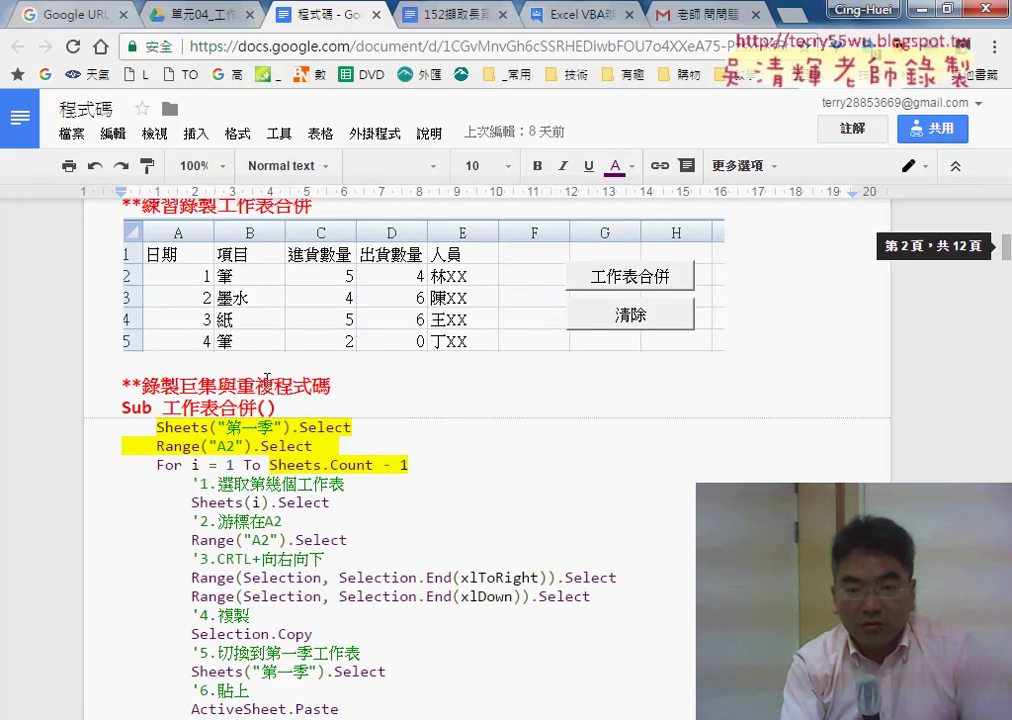
left_click_drag(164, 407, 257, 407)
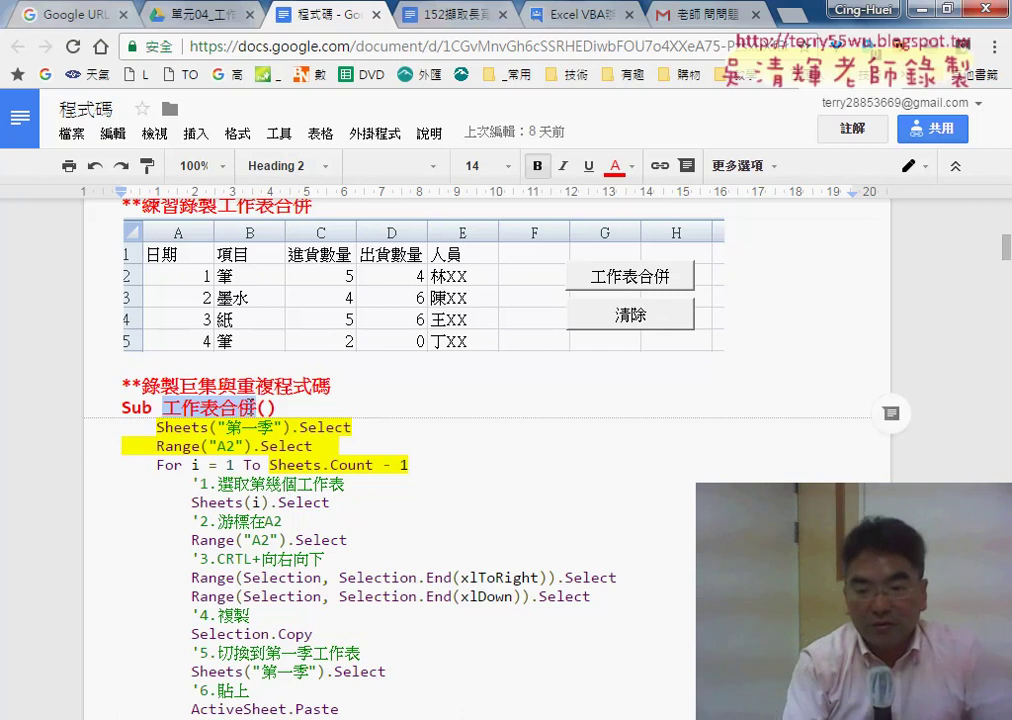
key("alt+Tab")
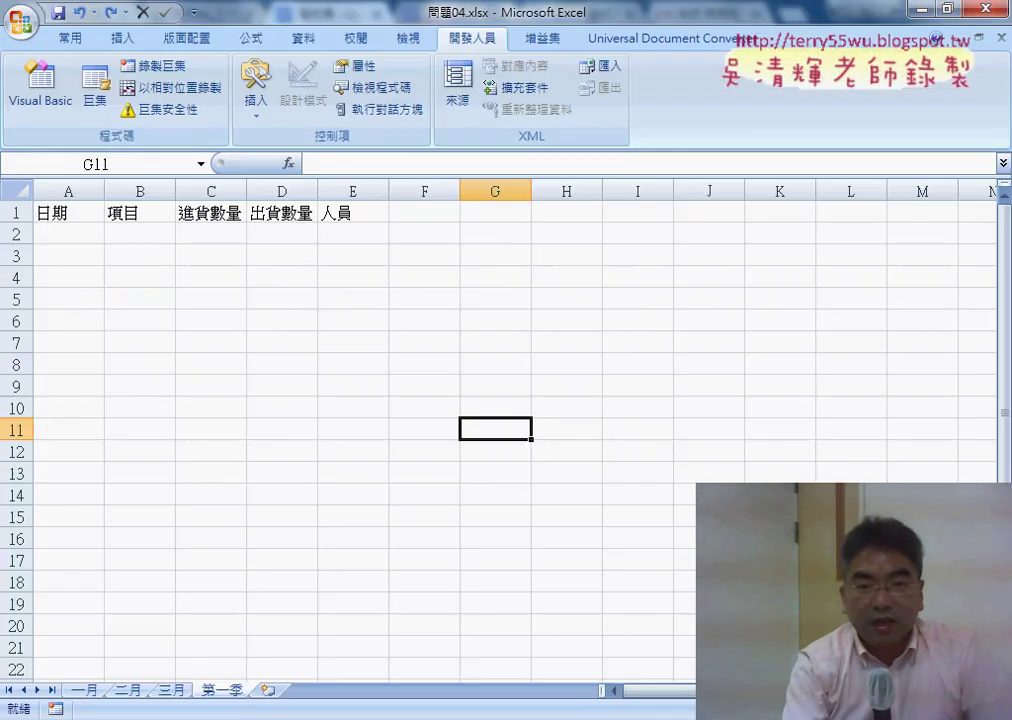
- Start recording a new macro named 工作表合併
left_click(152, 65)
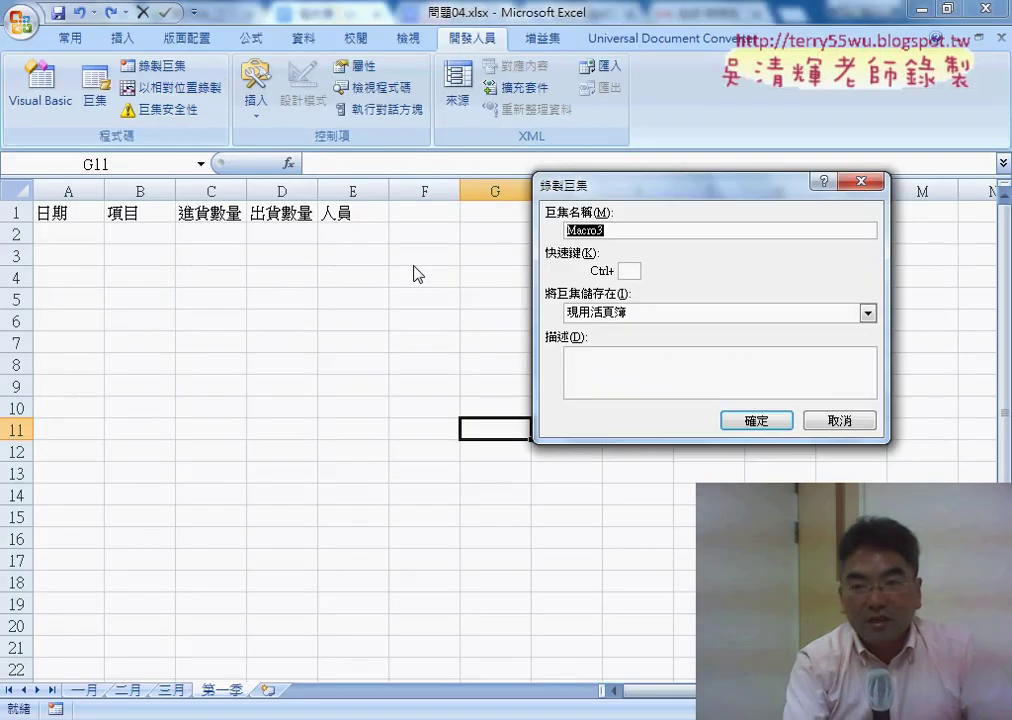
right_click(600, 231)
left_click(617, 258)
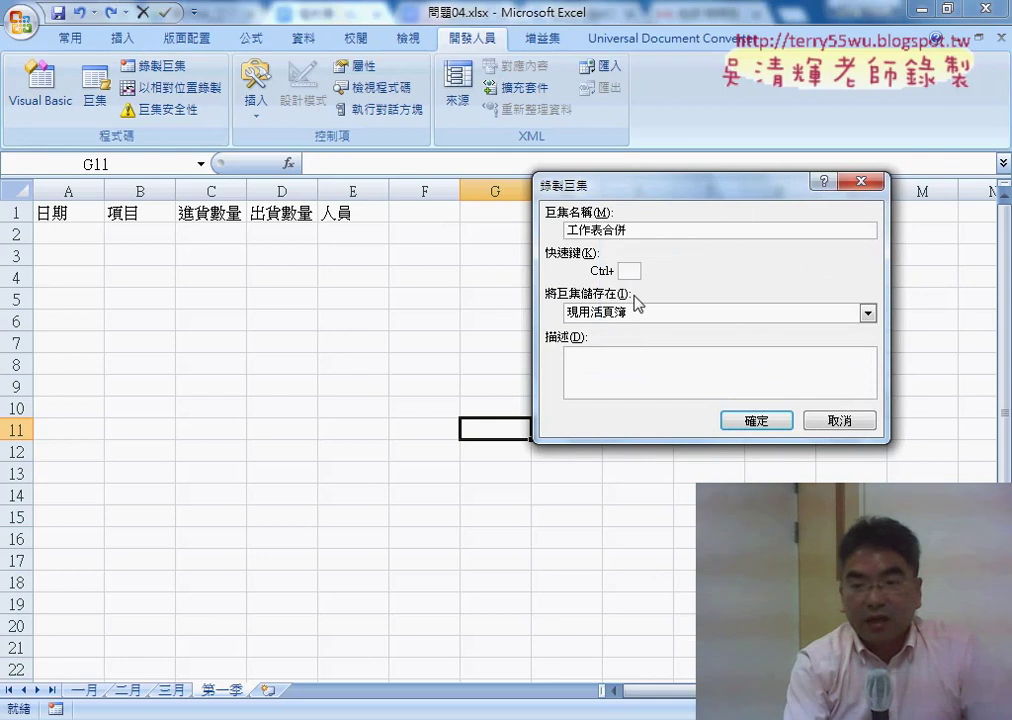
left_click(766, 424)
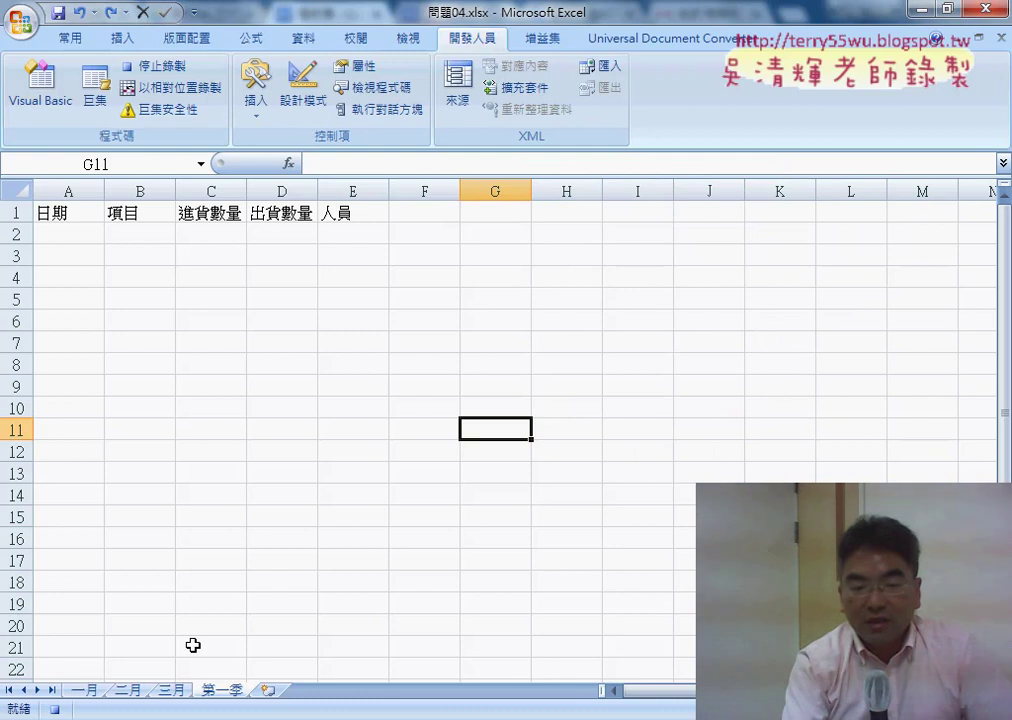
- Copy 一月's data block A2:E31 using Ctrl+Shift+Right and Ctrl+Shift+Down
left_click(81, 692)
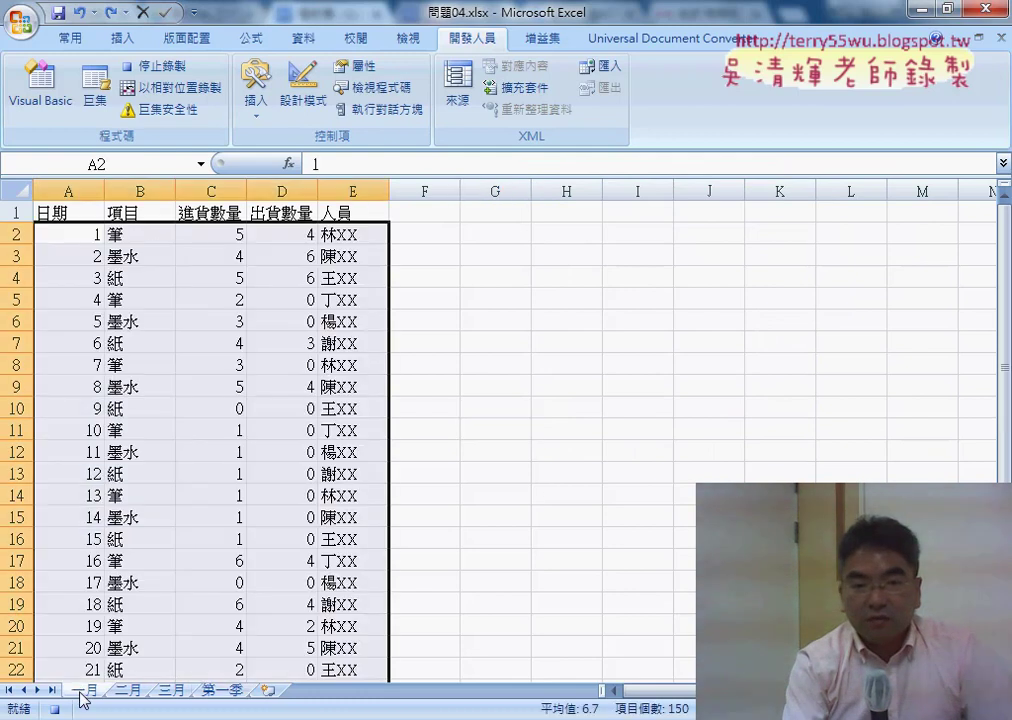
left_click(72, 236)
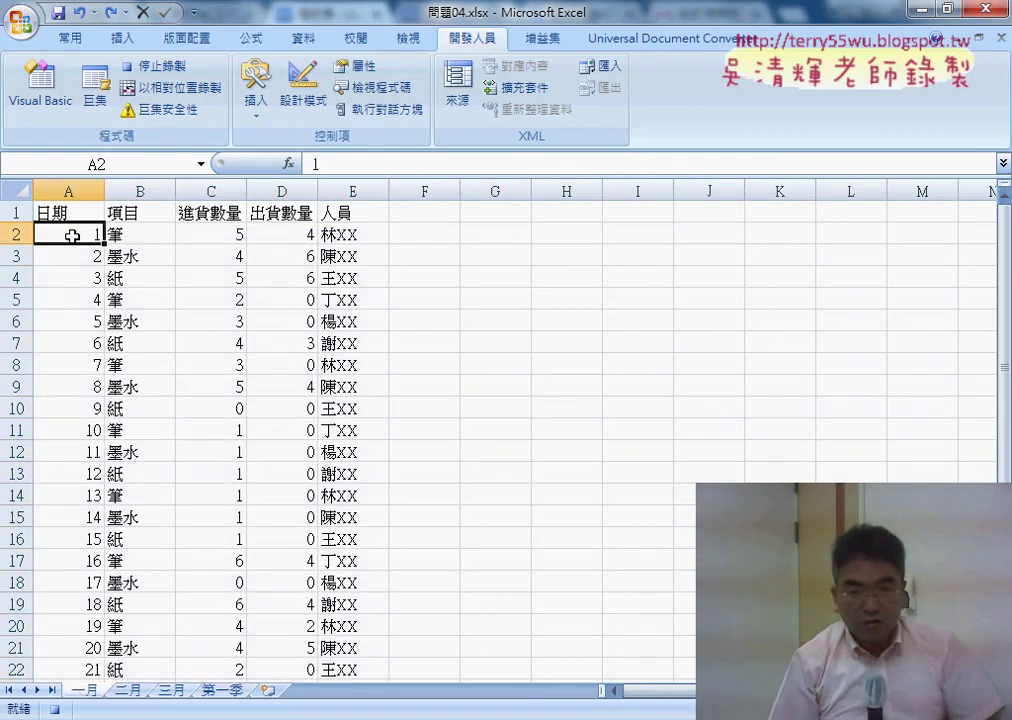
key("ctrl+shift+Right")
key("ctrl+shift+Down")
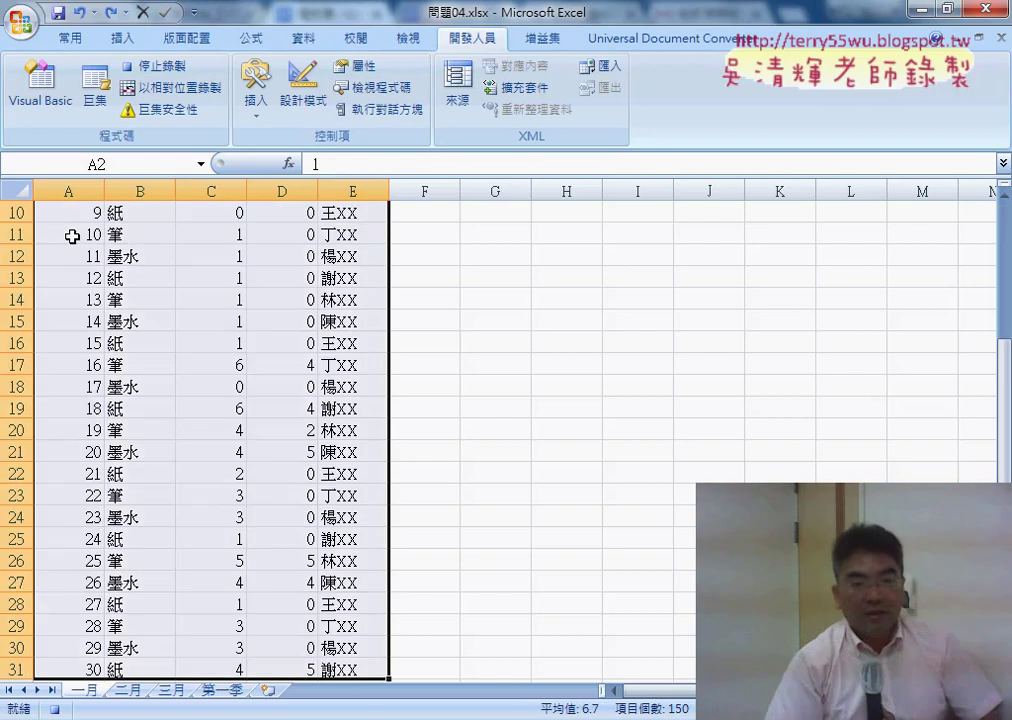
key("ctrl+c")
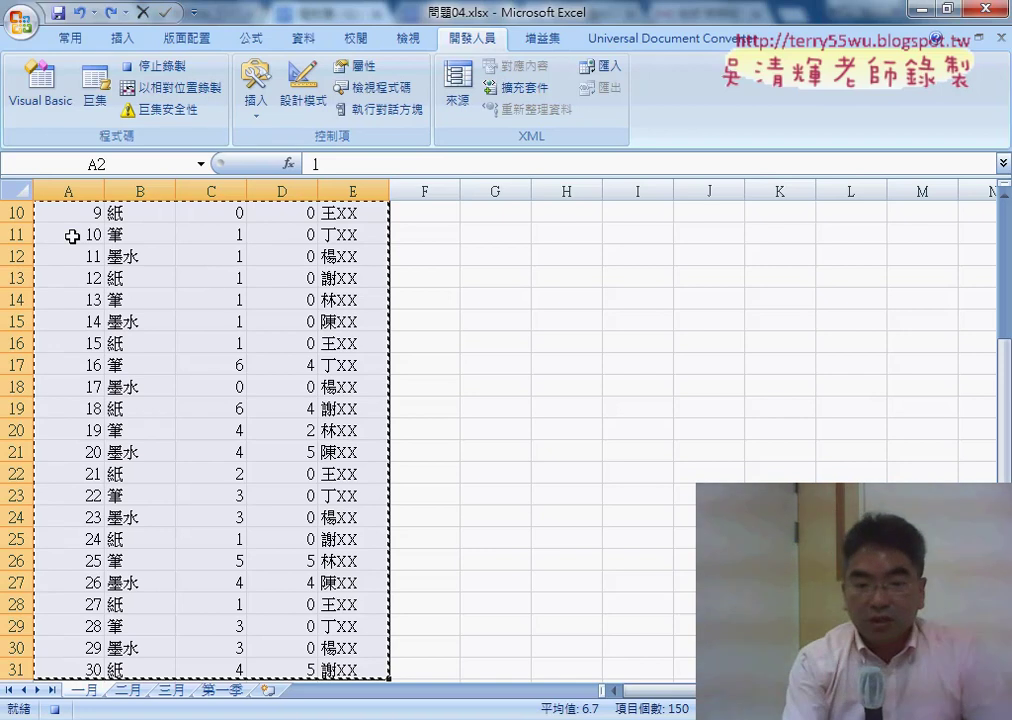
- Paste the 一月 rows at 第一季!A2, then move to A32 via Ctrl+Down and Down
left_click(222, 690)
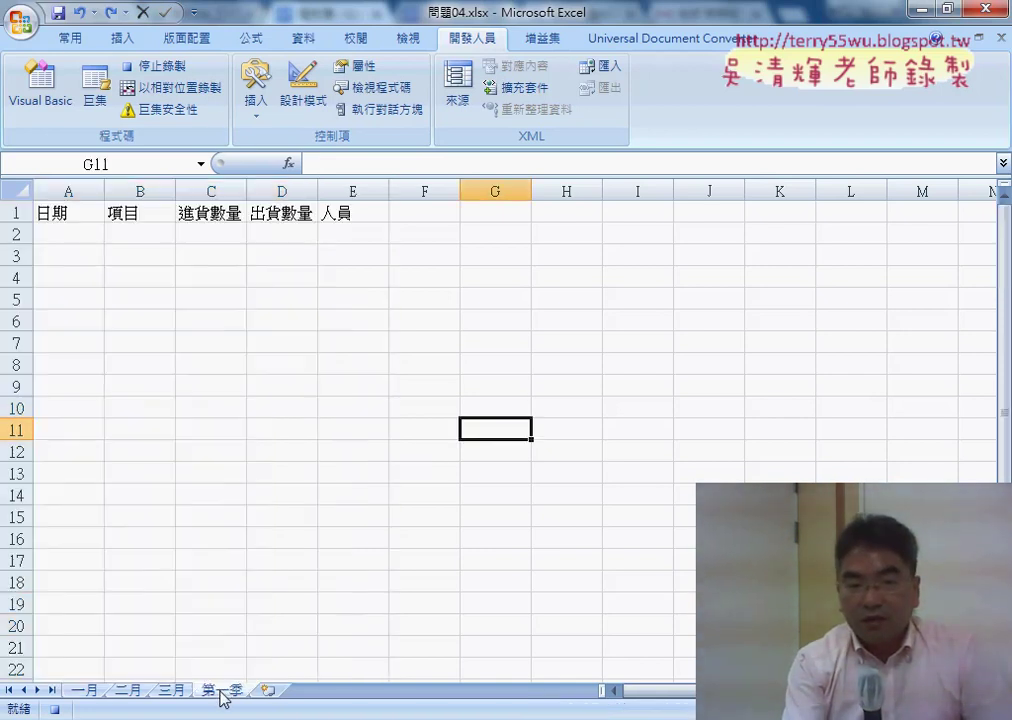
left_click(58, 236)
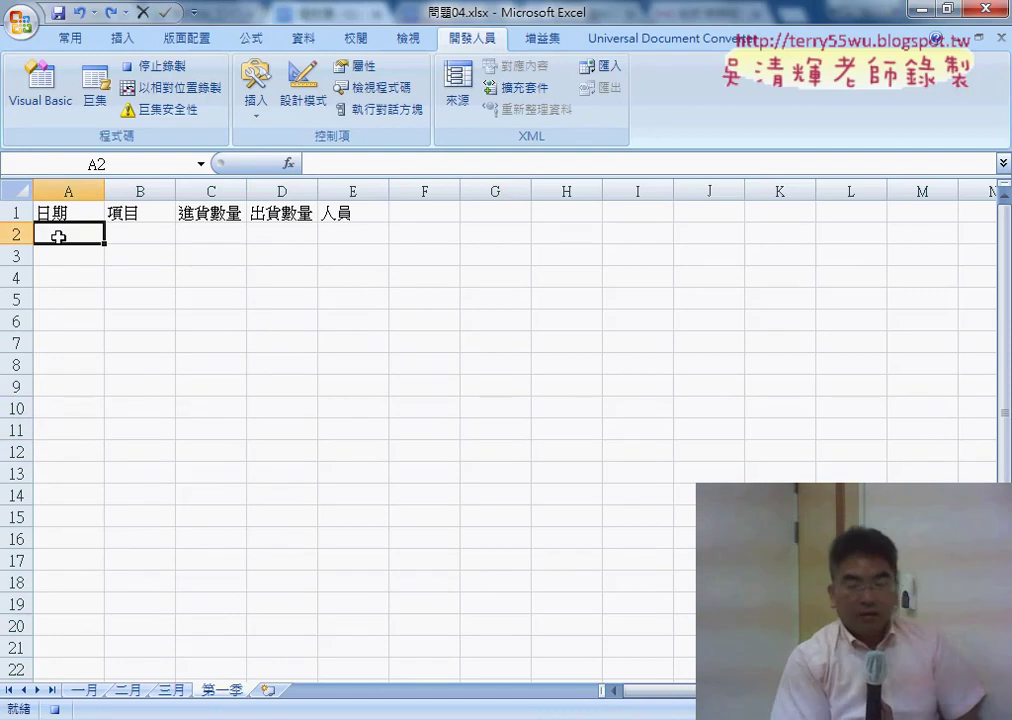
key("ctrl+v")
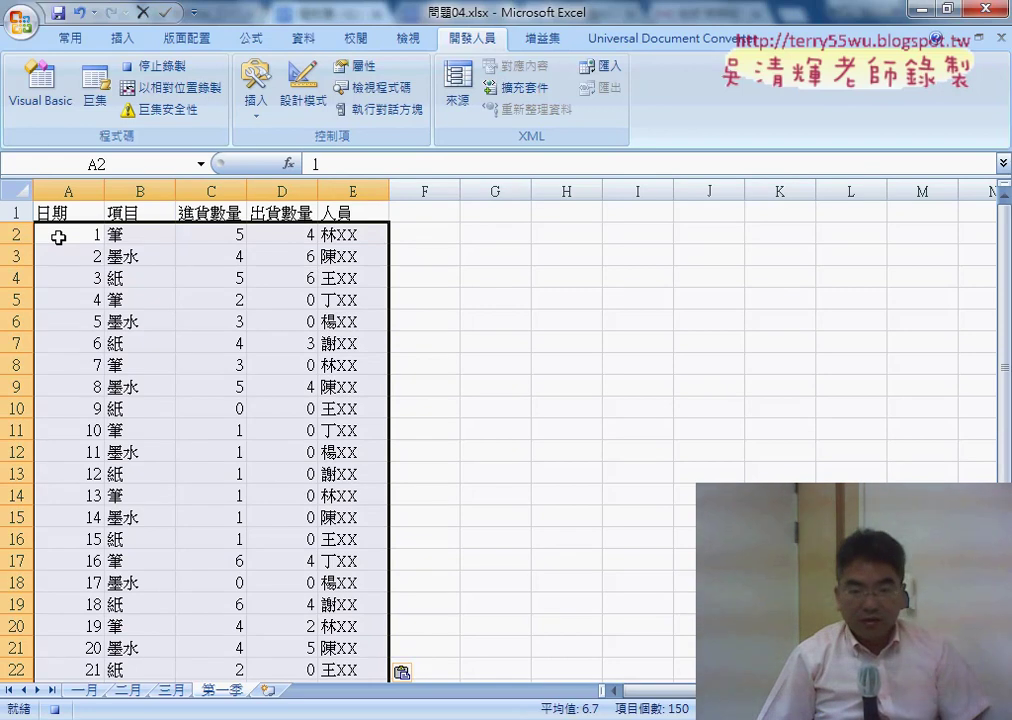
key("ctrl+Down")
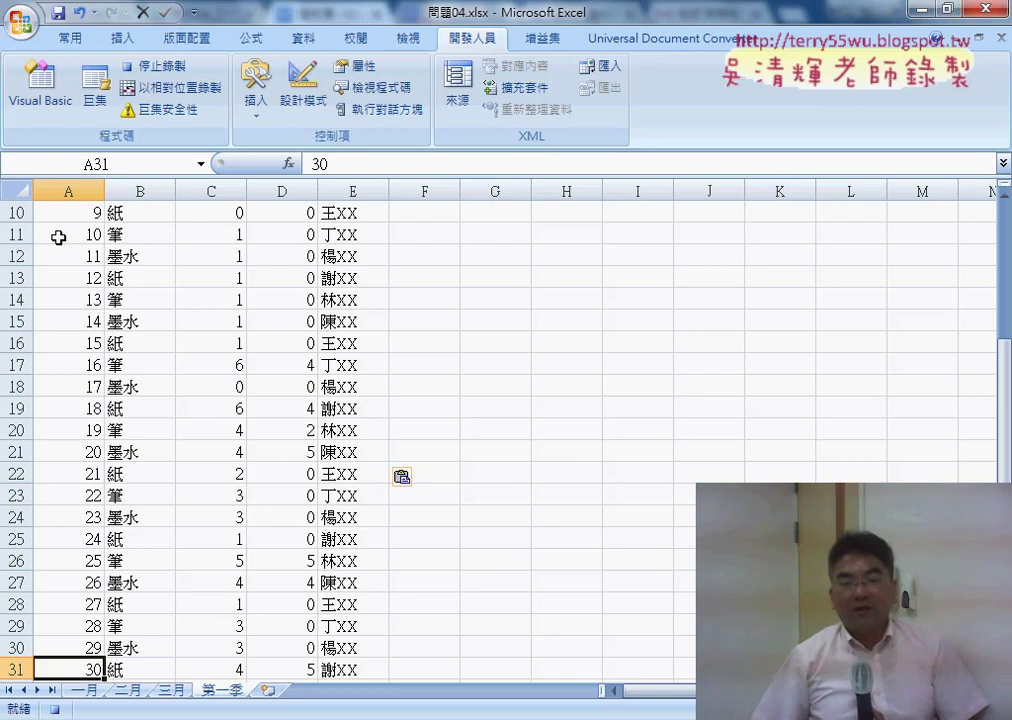
key("Down")
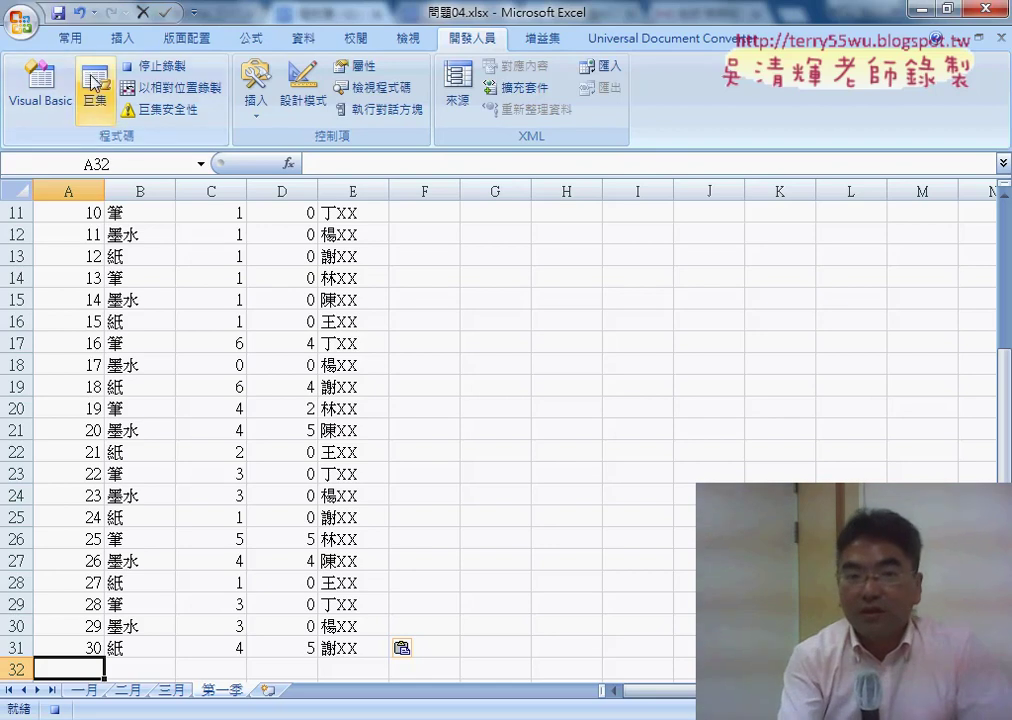
- Stop recording and open the 工作表合併 macro's code in Module1
left_click(152, 65)
left_click(97, 104)
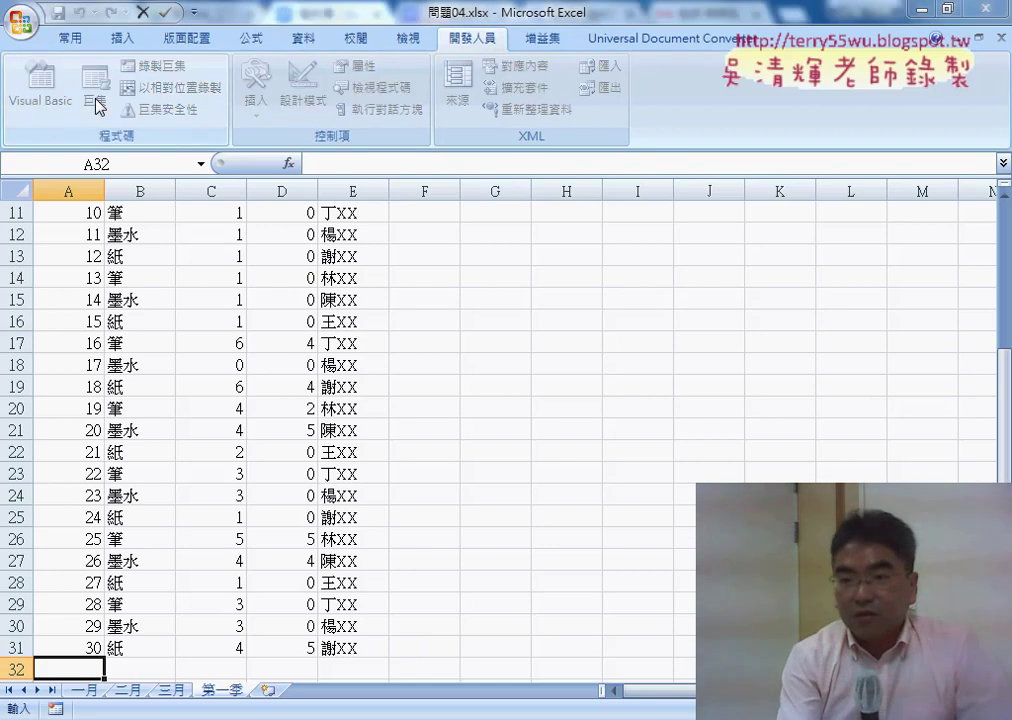
left_click(860, 256)
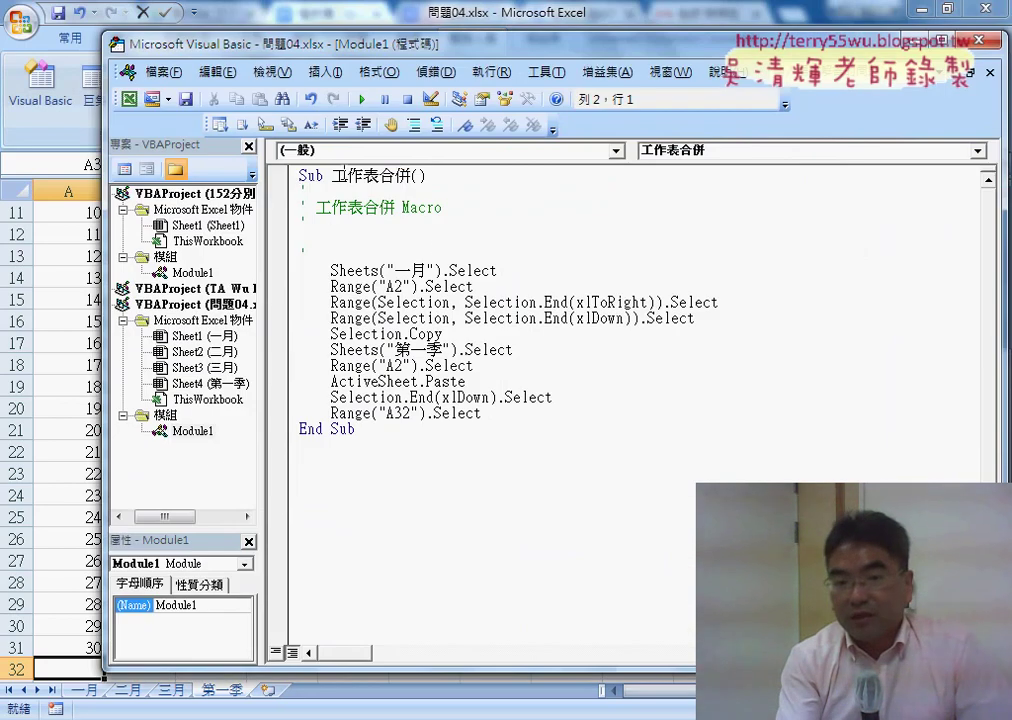
left_click(194, 437)
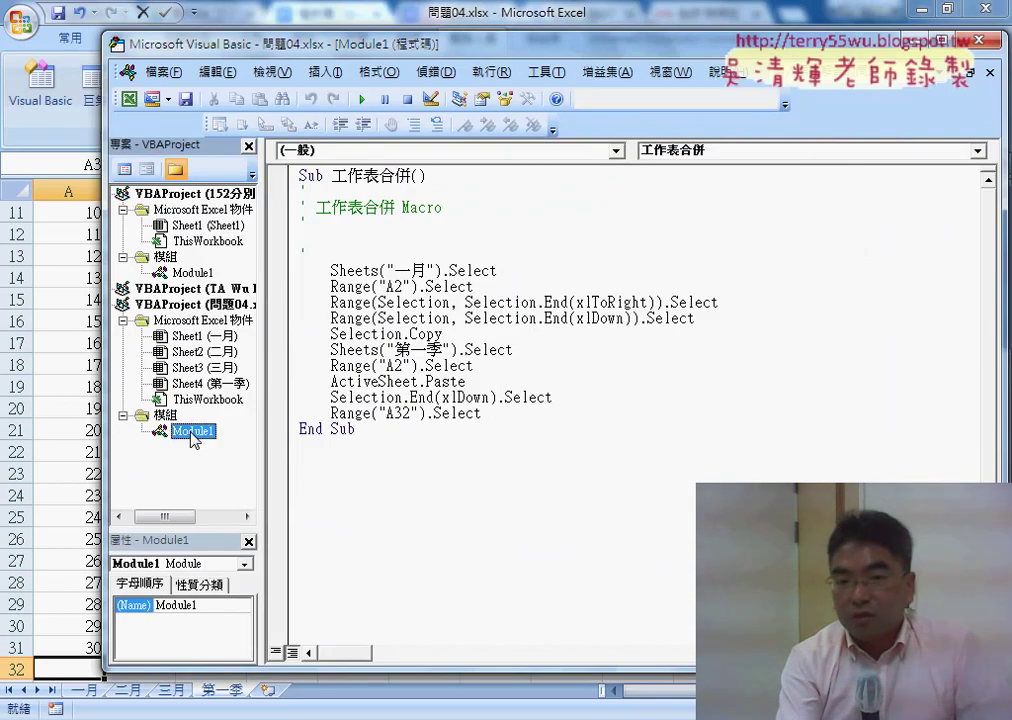
- Delete the auto-generated comment lines and add an indented blank line under the Sub header
left_click_drag(336, 255, 288, 193)
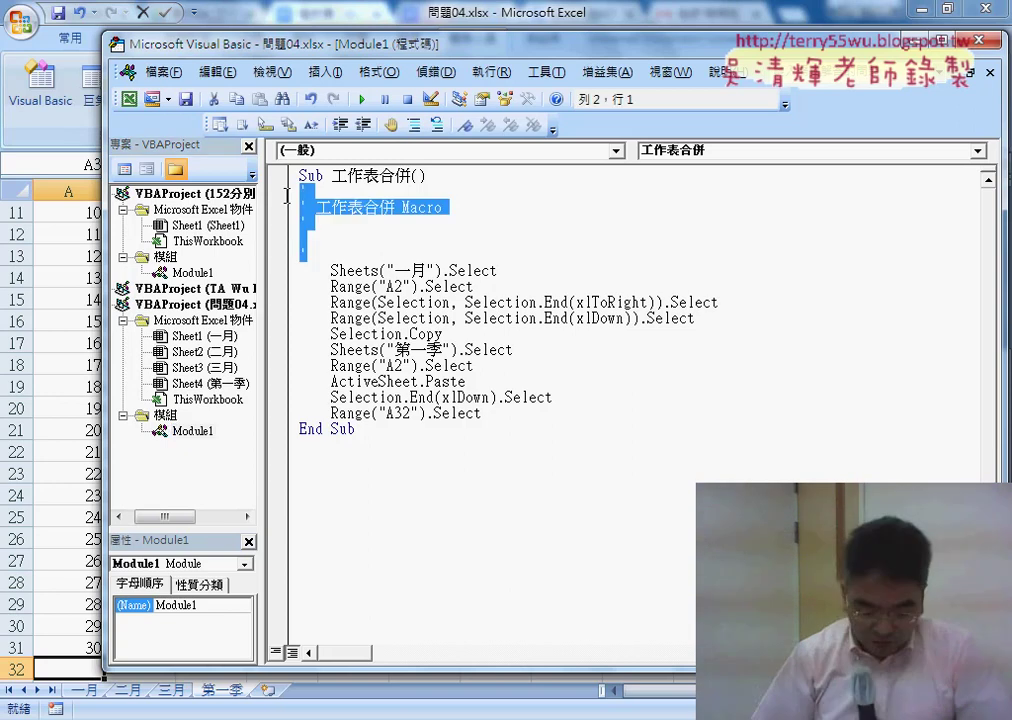
key("Delete")
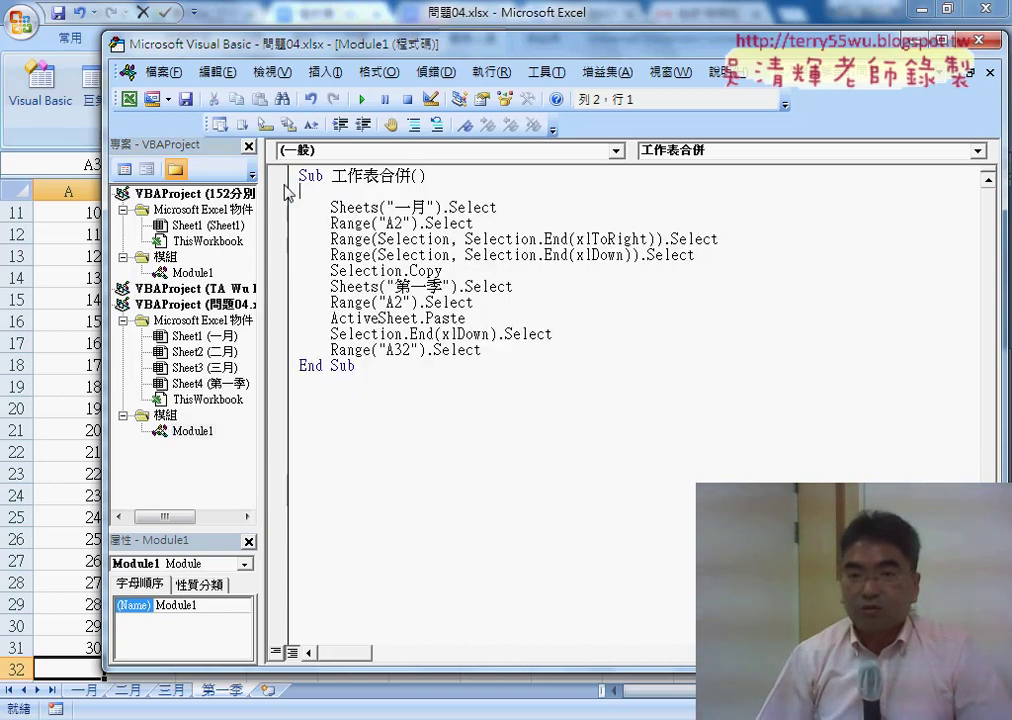
key("Return")
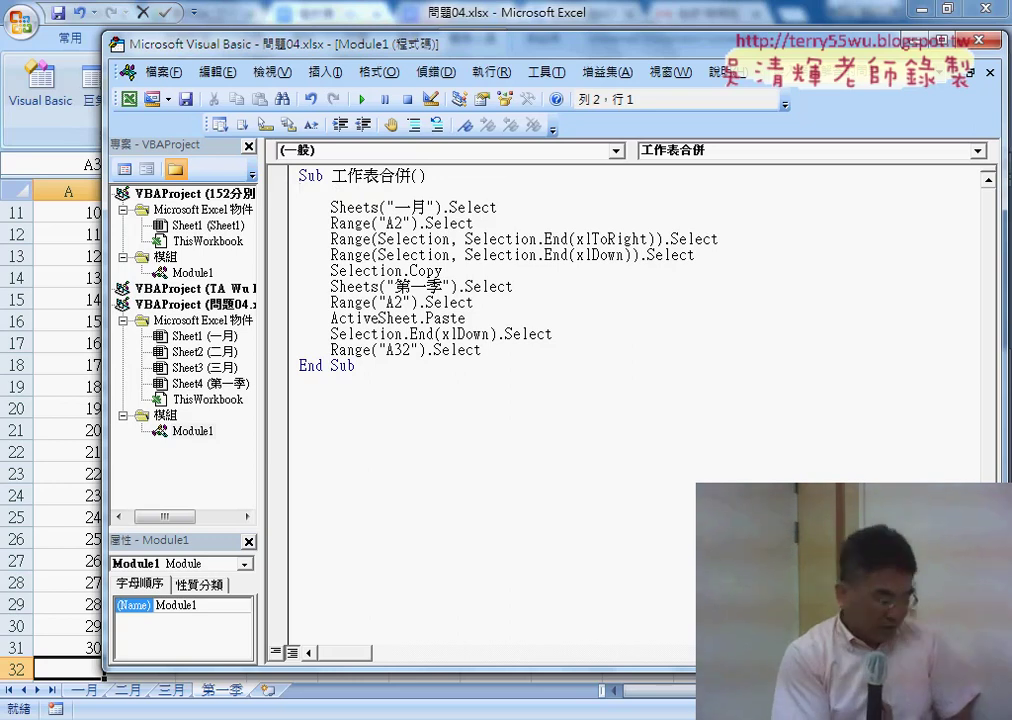
key("Tab")
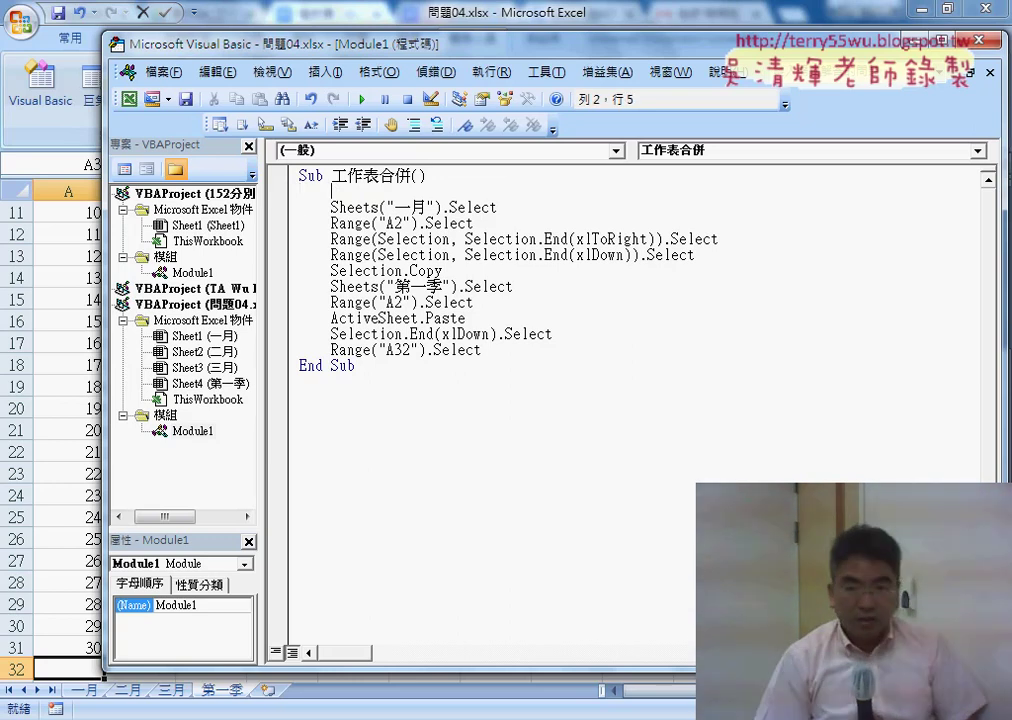
- Insert comment lines '1. to '4. above the macro's sheet-select, range-select and copy steps
type("1")
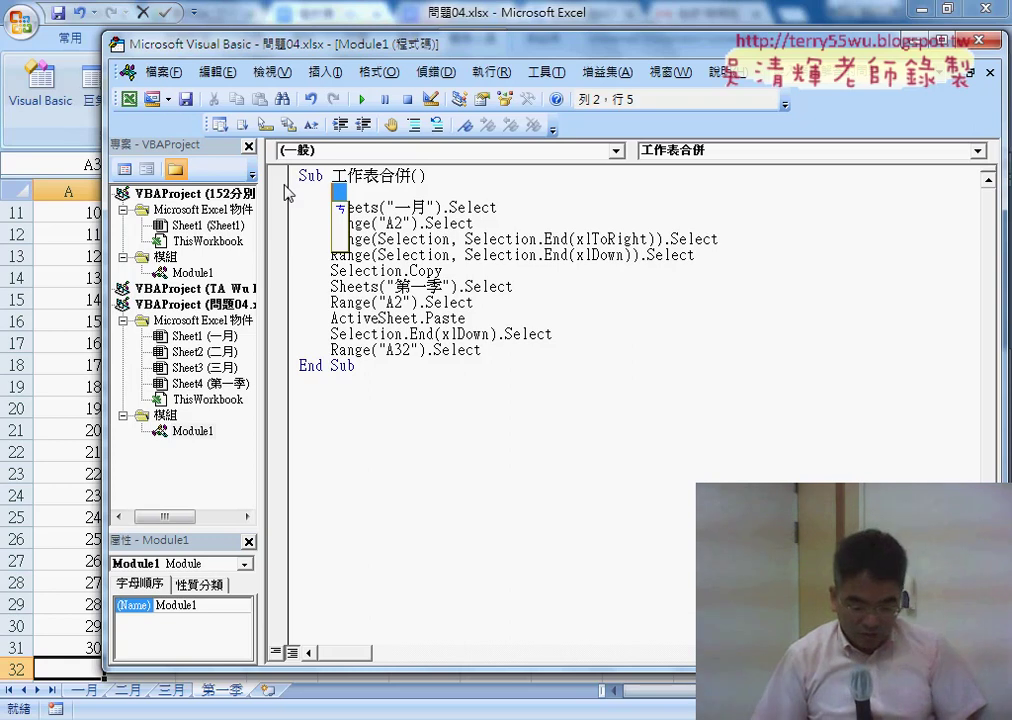
type("'1.")
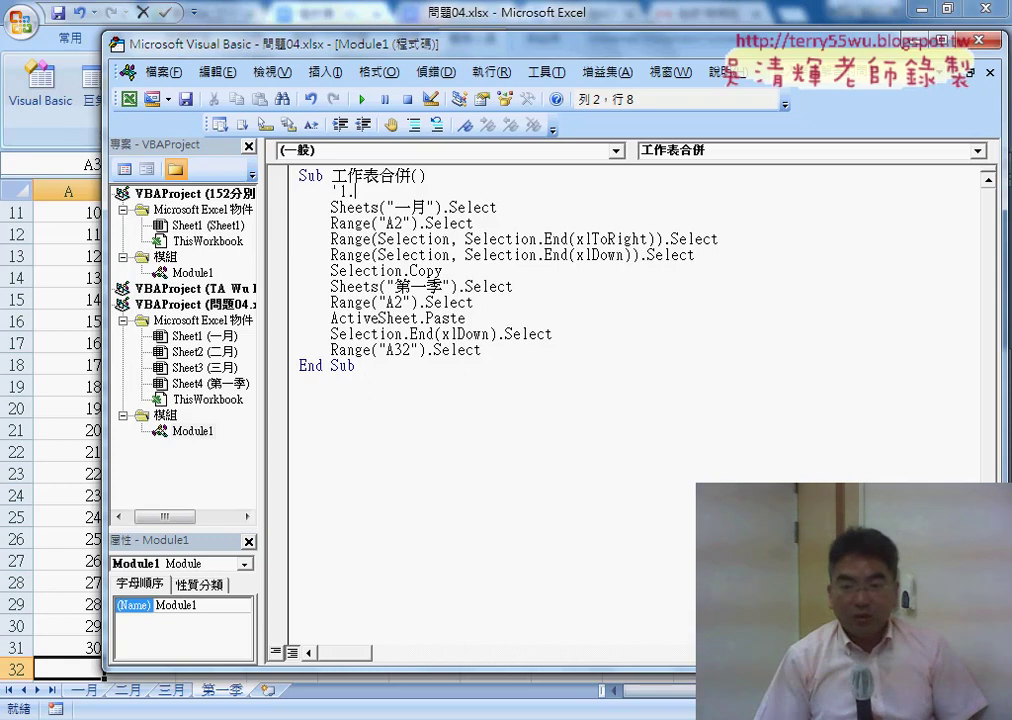
left_click(331, 207)
key("End")
key("Return")
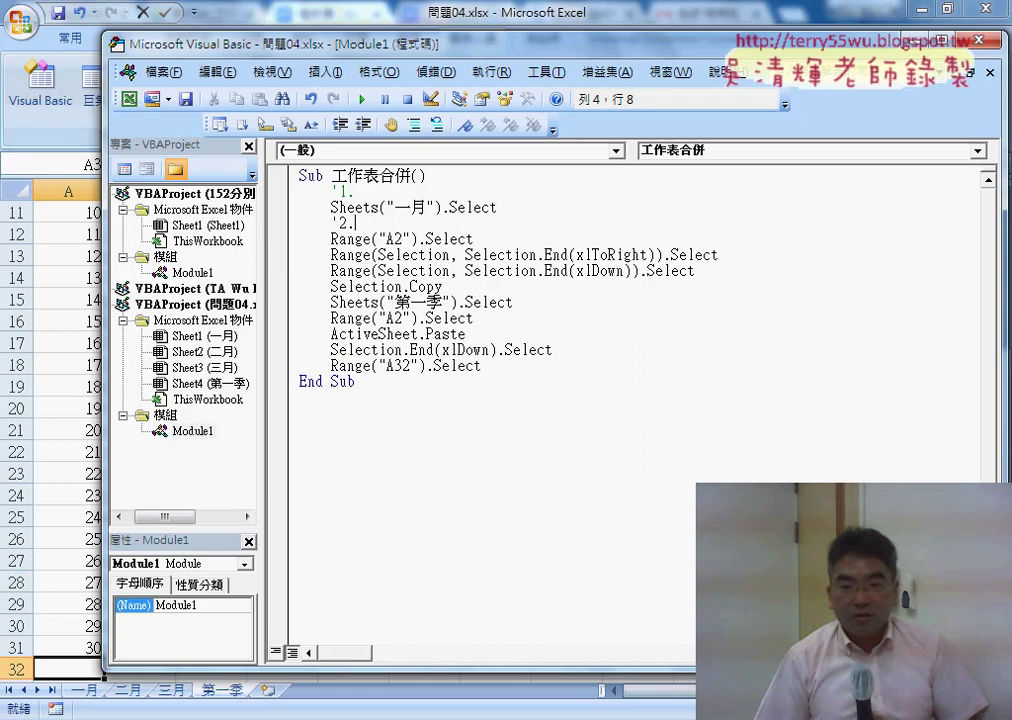
left_click(358, 286)
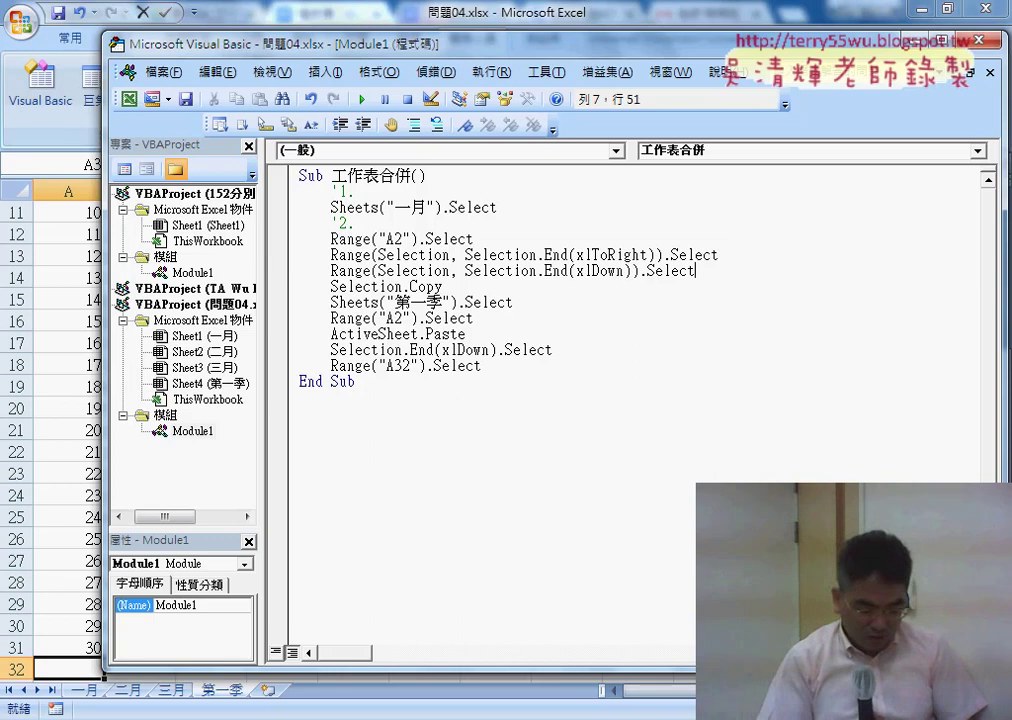
key("Return")
type("'3")
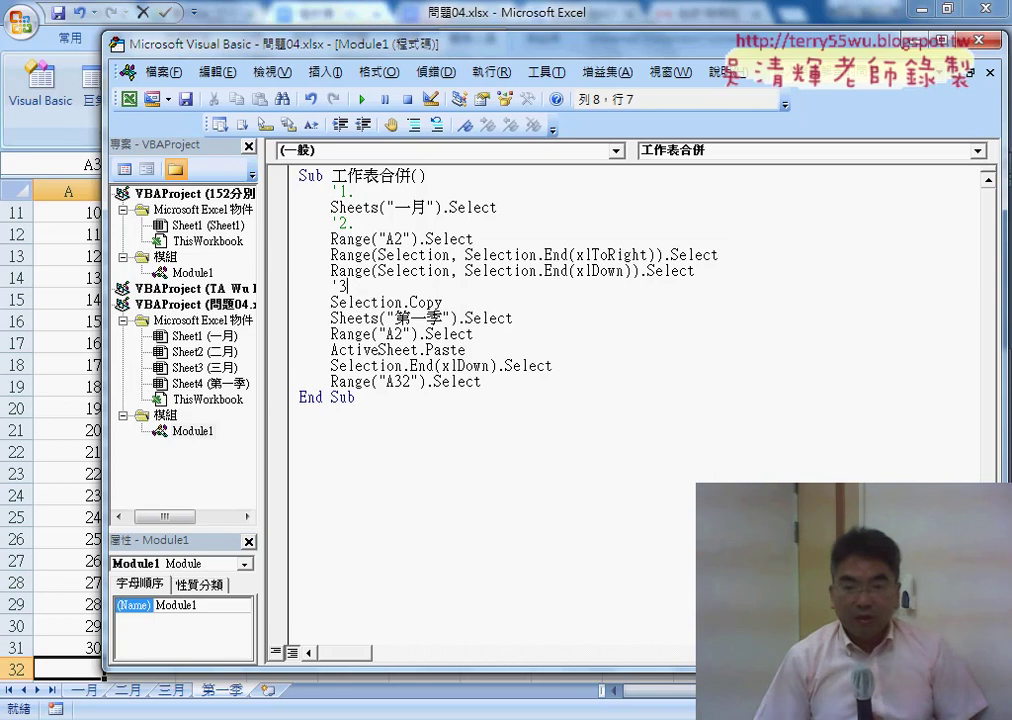
type(".")
key("Down")
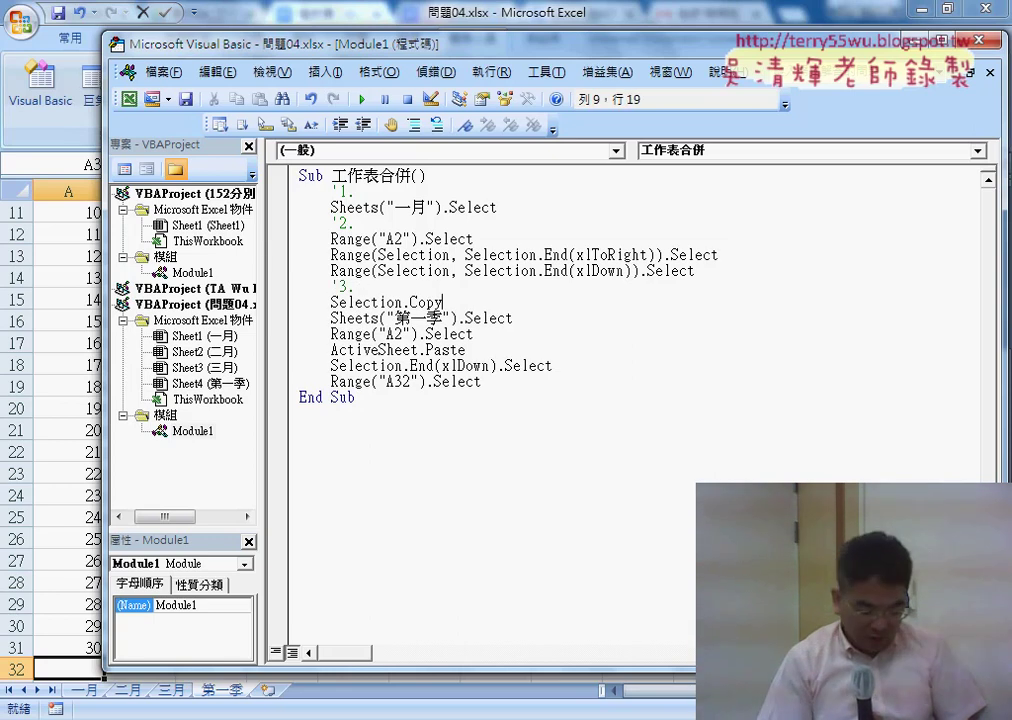
key("Return")
type("'4.")
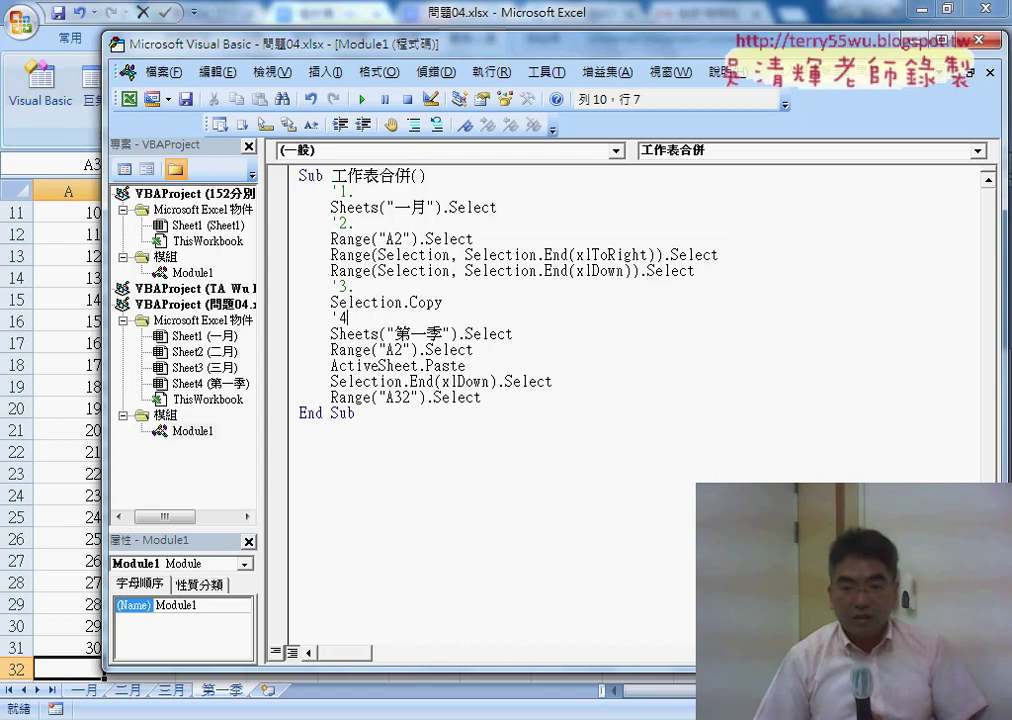
type(".")
left_click(354, 349)
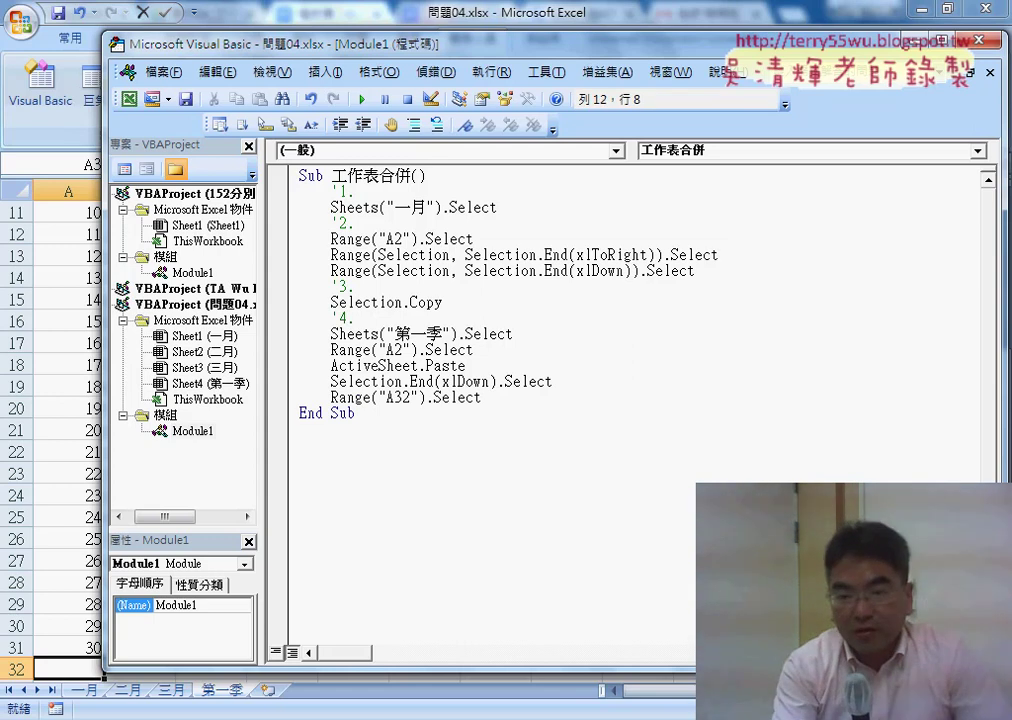
left_click_drag(474, 349, 333, 349)
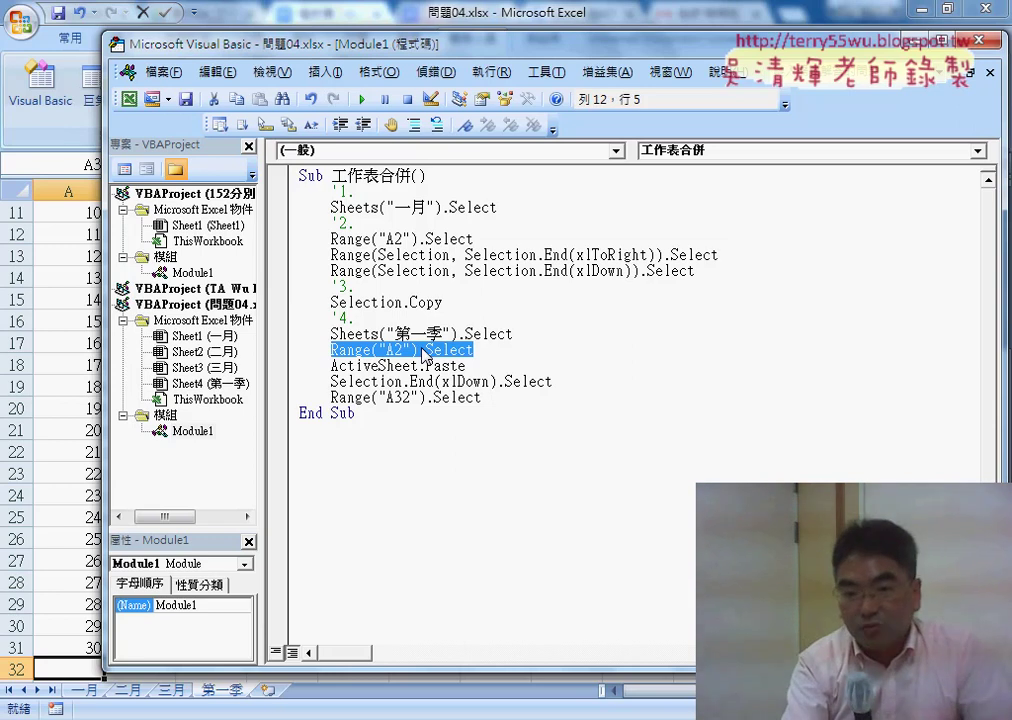
- Comment out Range("A2").Select and start a comment line below the xlDown selection
left_click(387, 350)
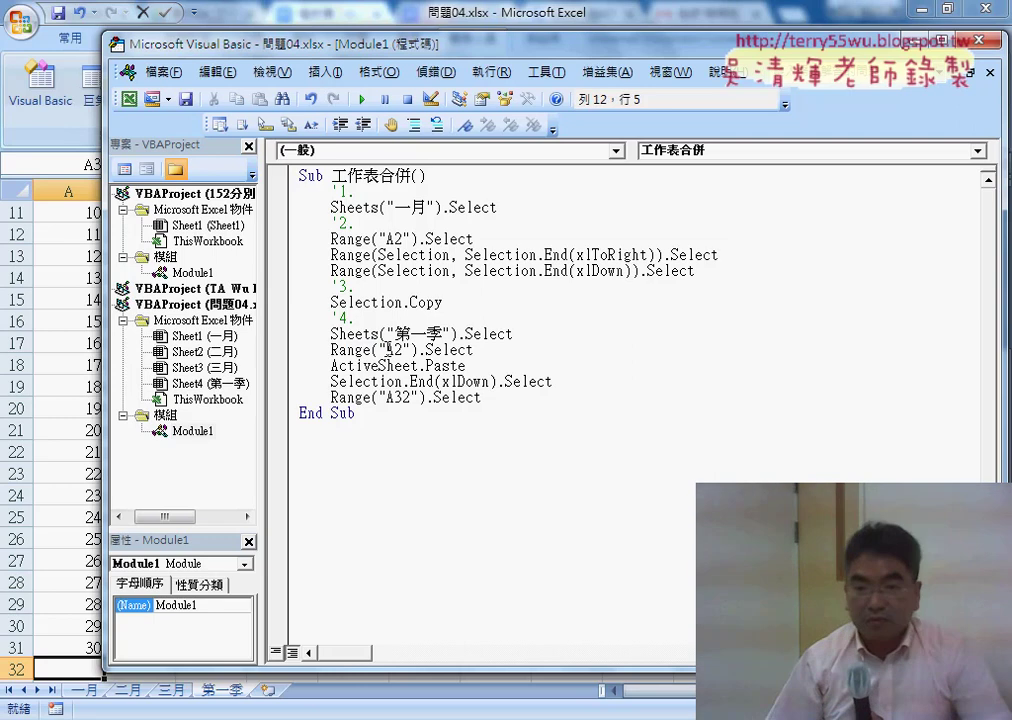
type("'")
key("Down")
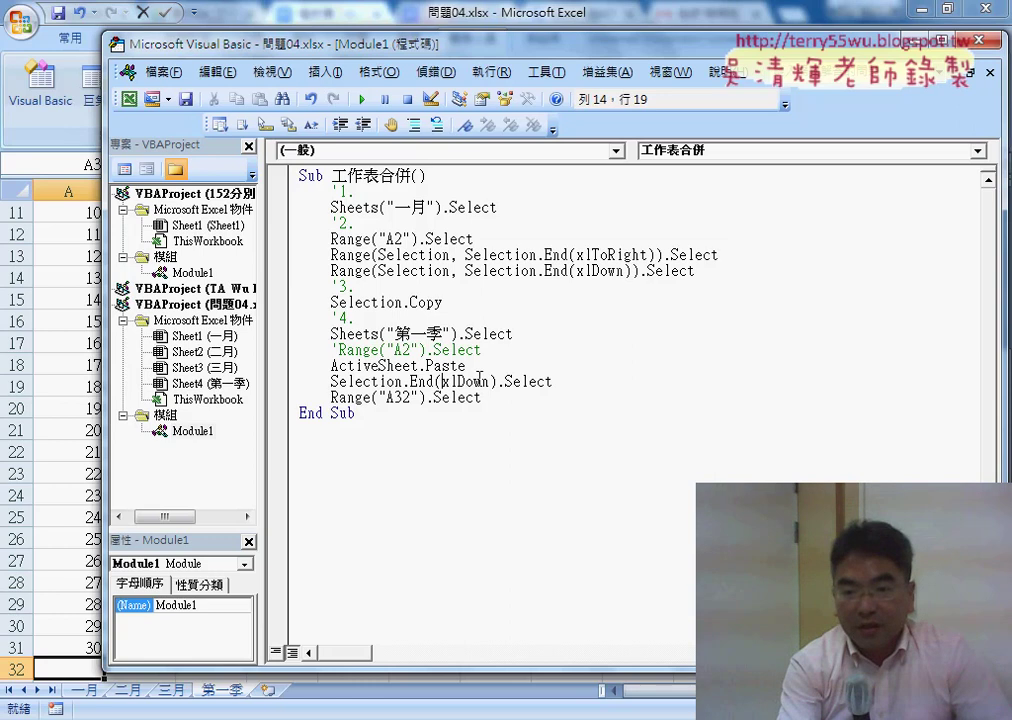
left_click_drag(553, 381, 332, 381)
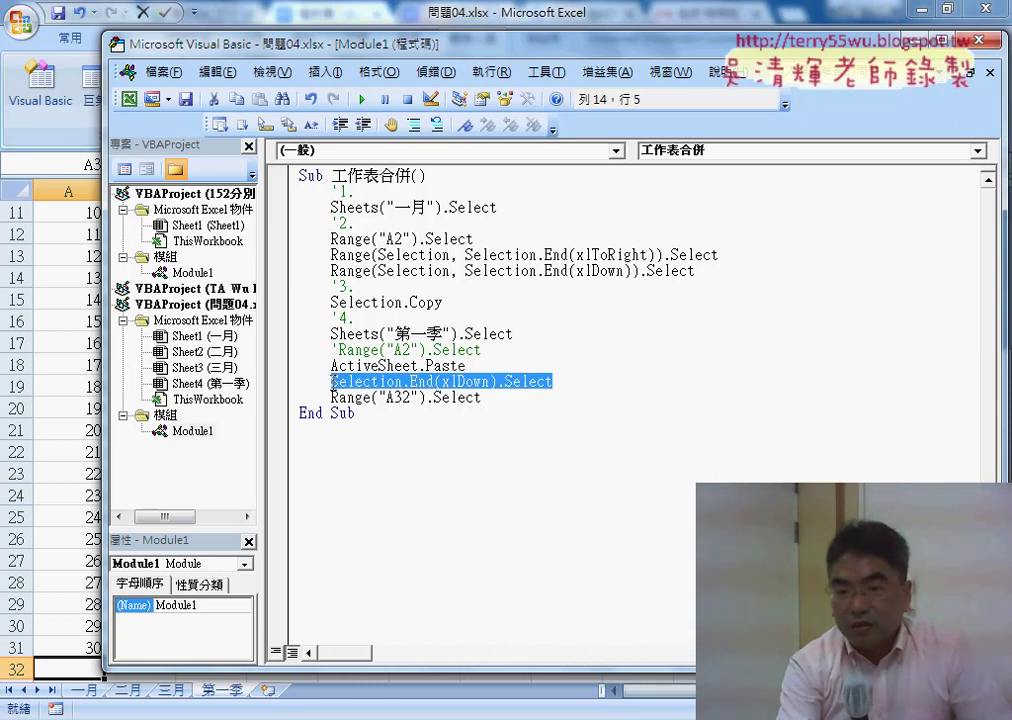
left_click(570, 378)
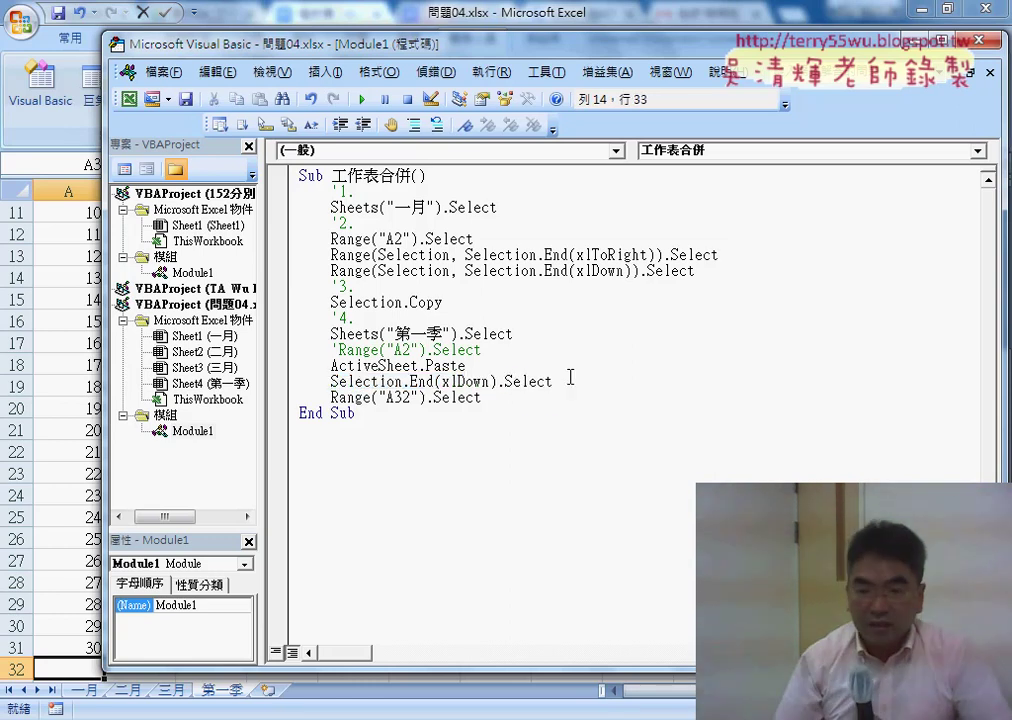
key("Return")
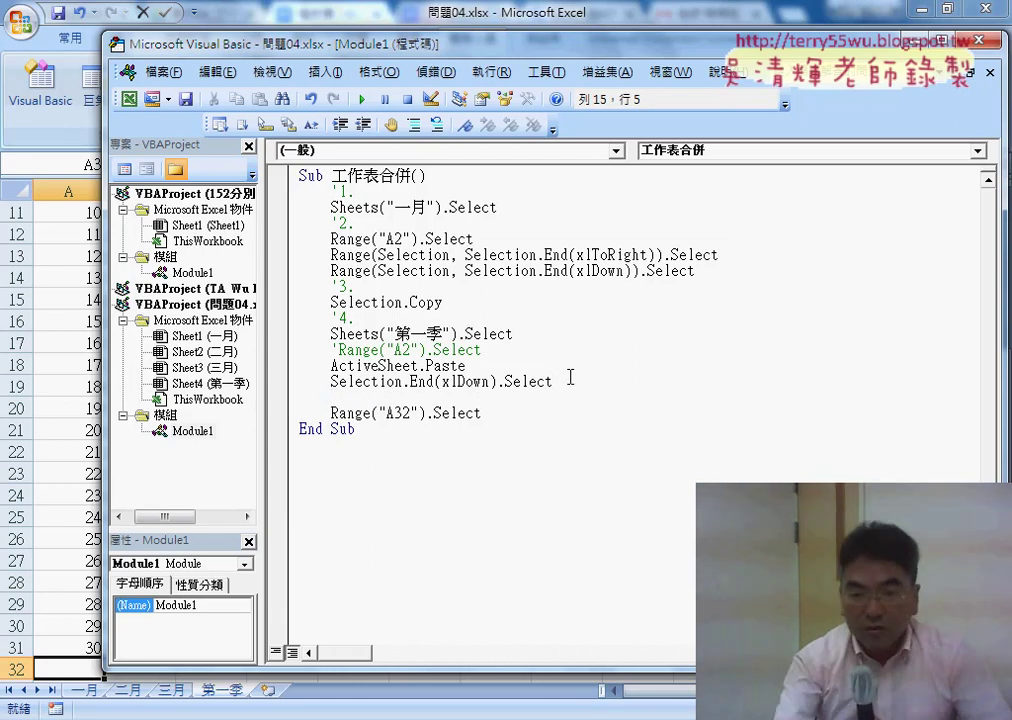
type("'")
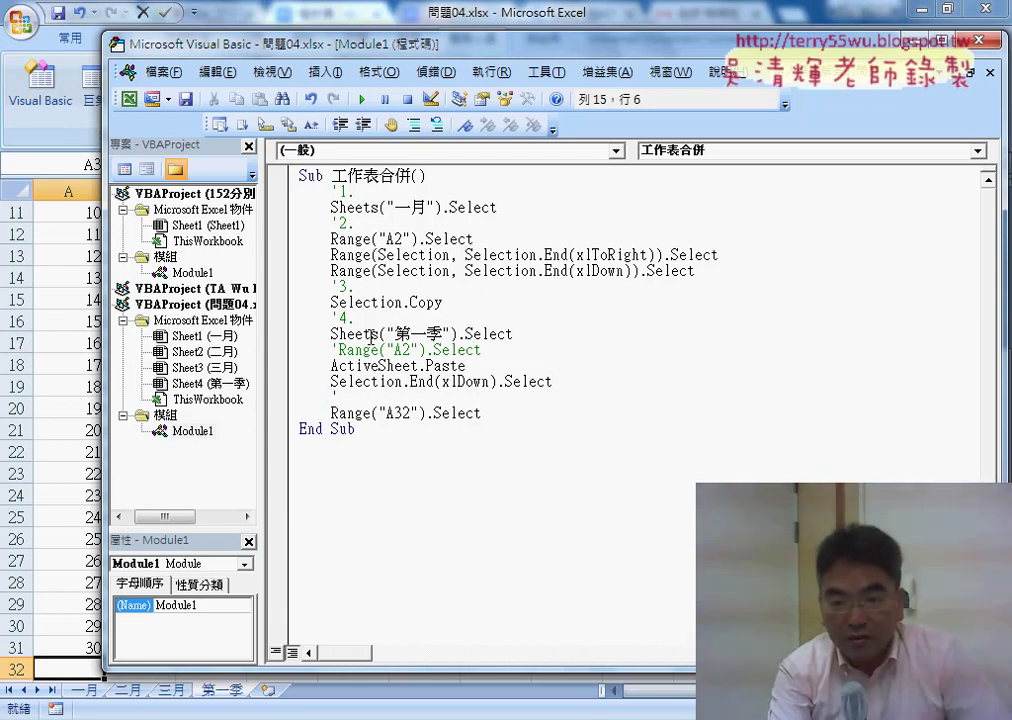
- Add step comments '5., '6. and '7. around the ActiveSheet.Paste and xlDown lines
left_click(368, 335)
left_click(490, 349)
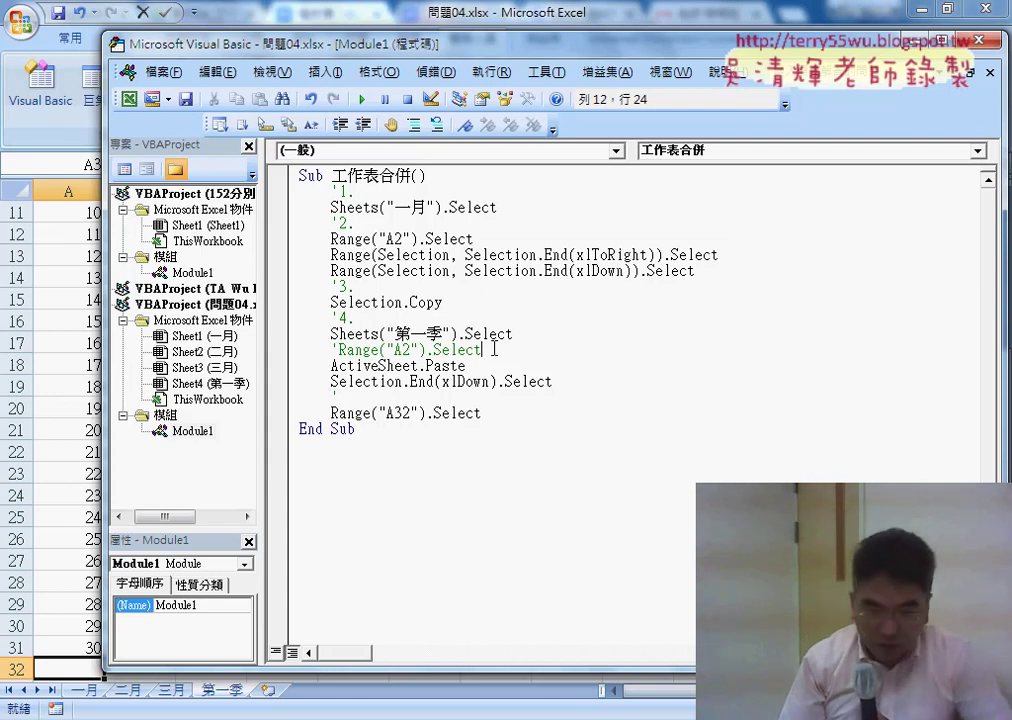
key("Return")
type("'5")
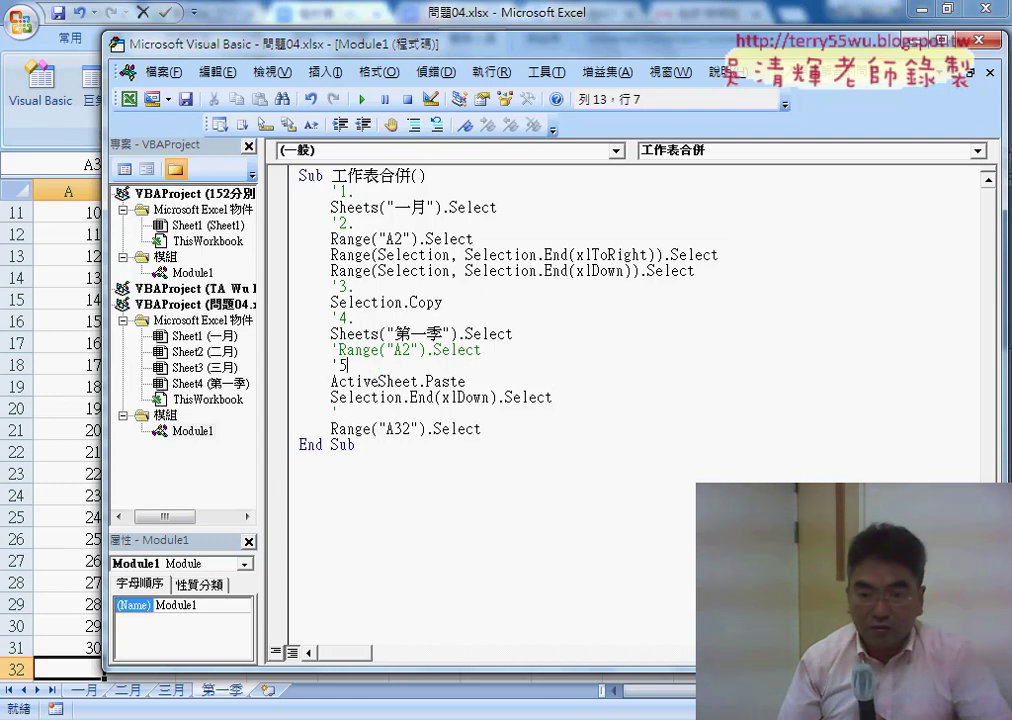
type(".")
key("Down")
key("End")
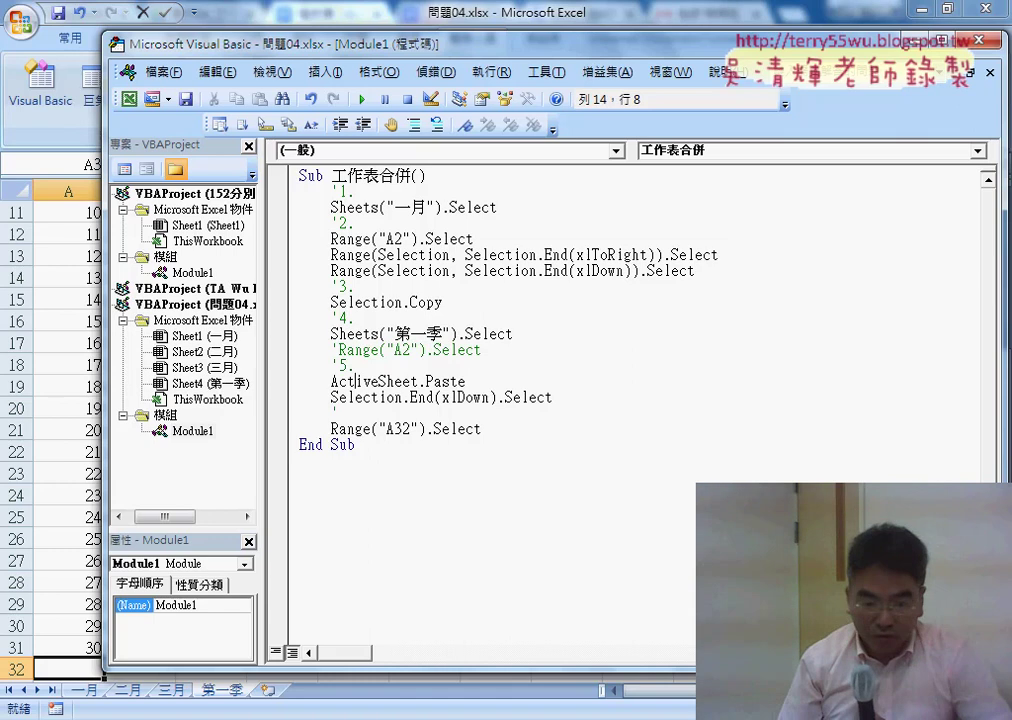
key("Return")
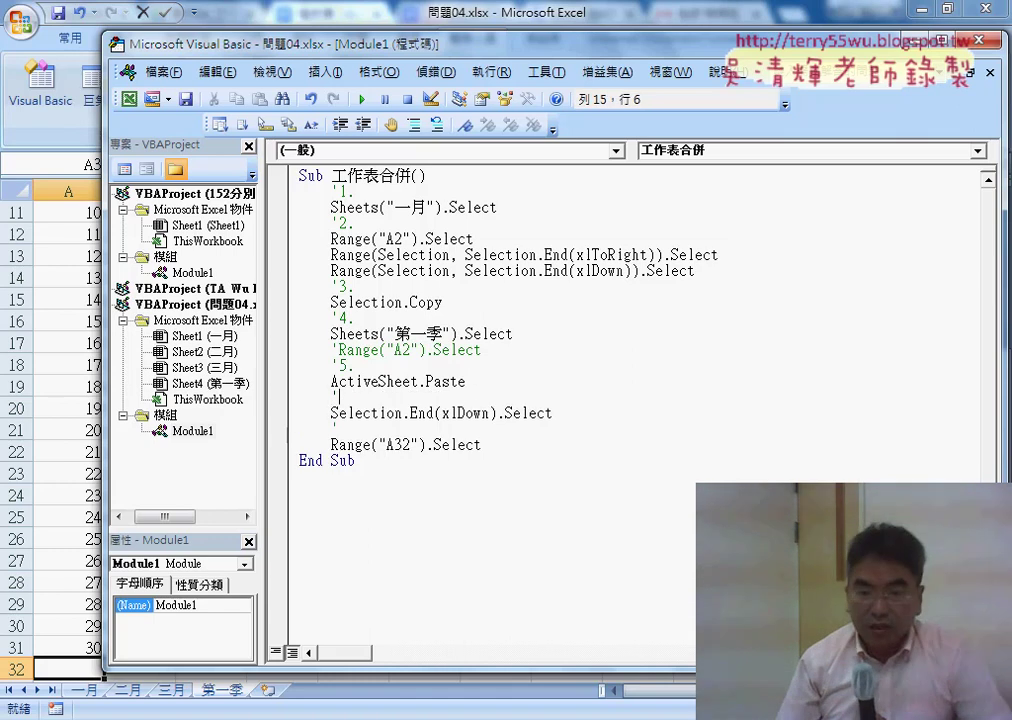
type("6.")
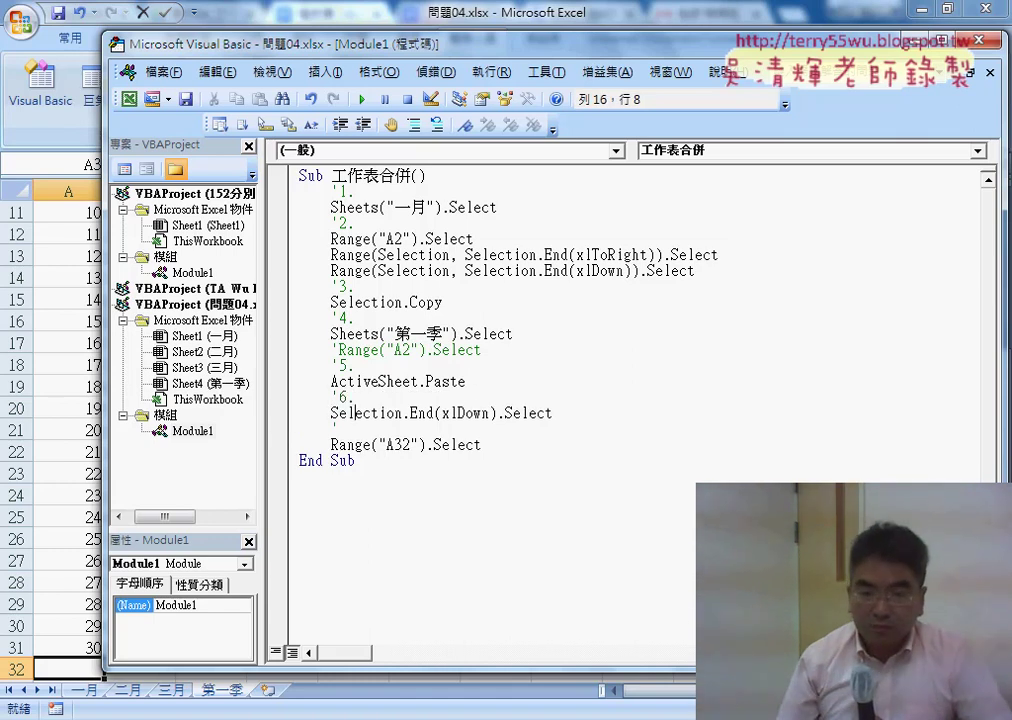
key("Down")
type("7.")
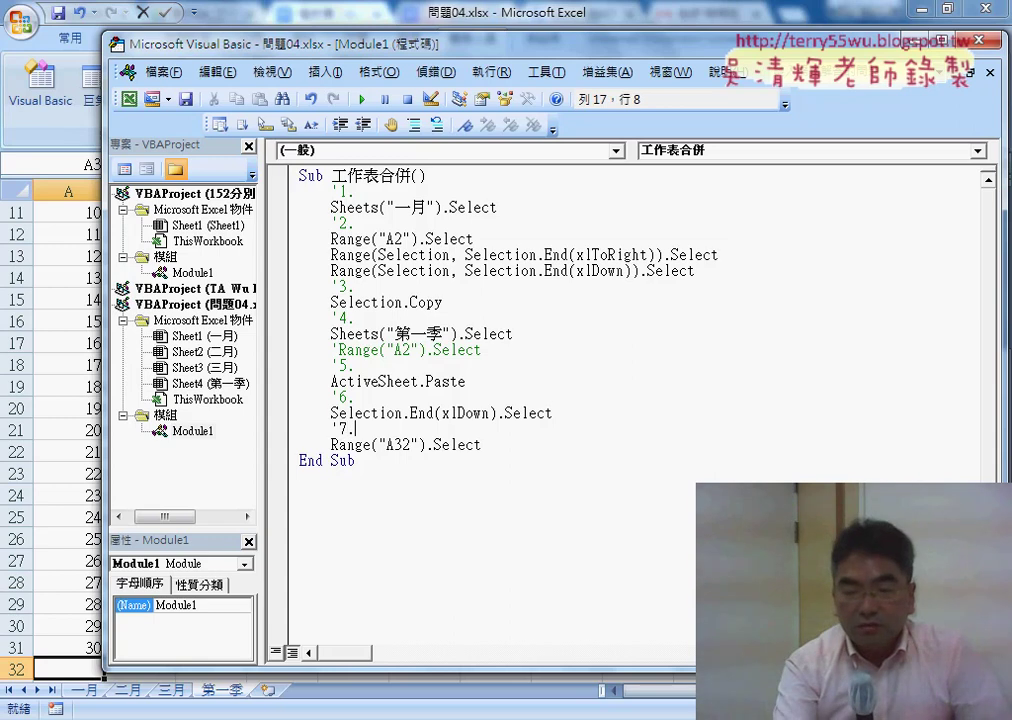
left_click(372, 188)
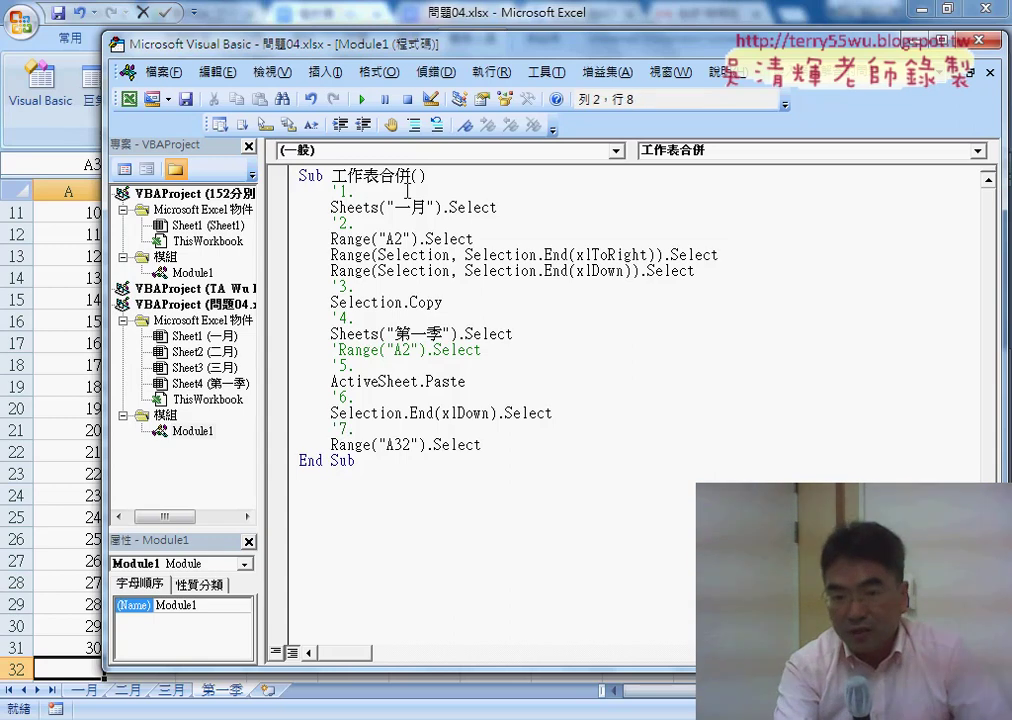
- Overwrite the step 7 Range("A32").Select line with activecell, fixing the misspelling
left_click(376, 223)
left_click(383, 282)
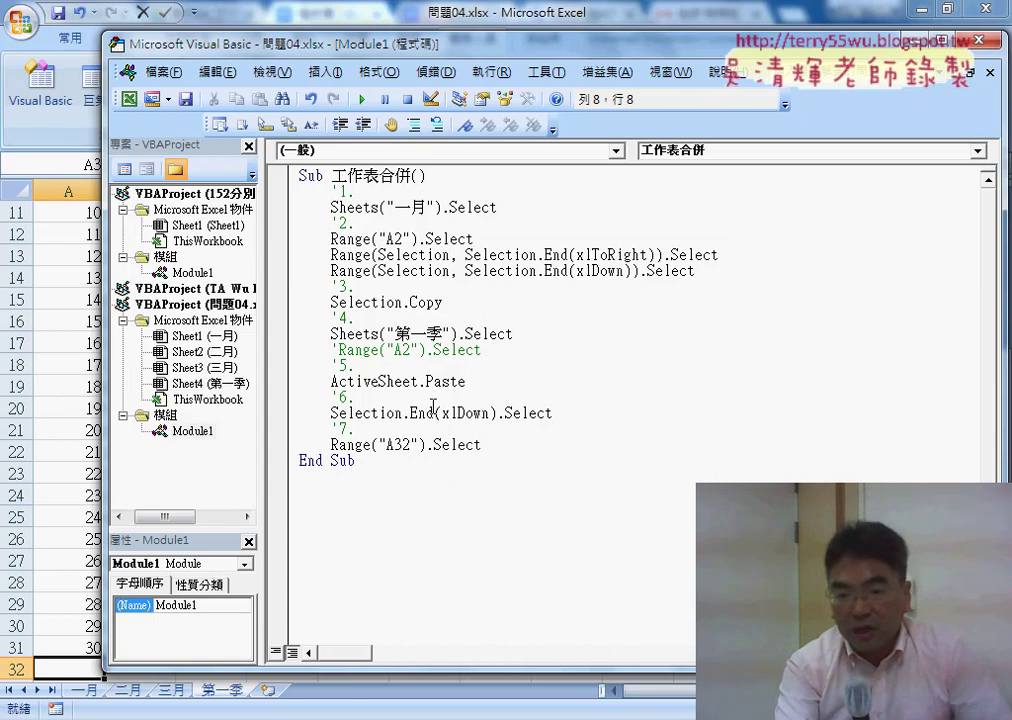
left_click_drag(481, 444, 337, 444)
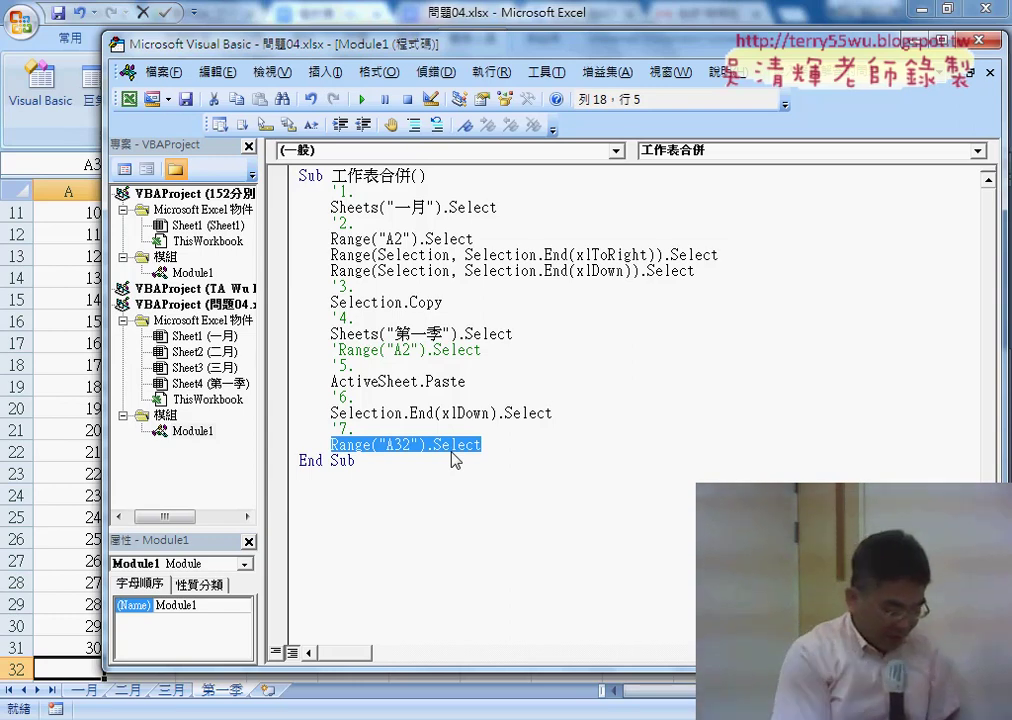
type("a")
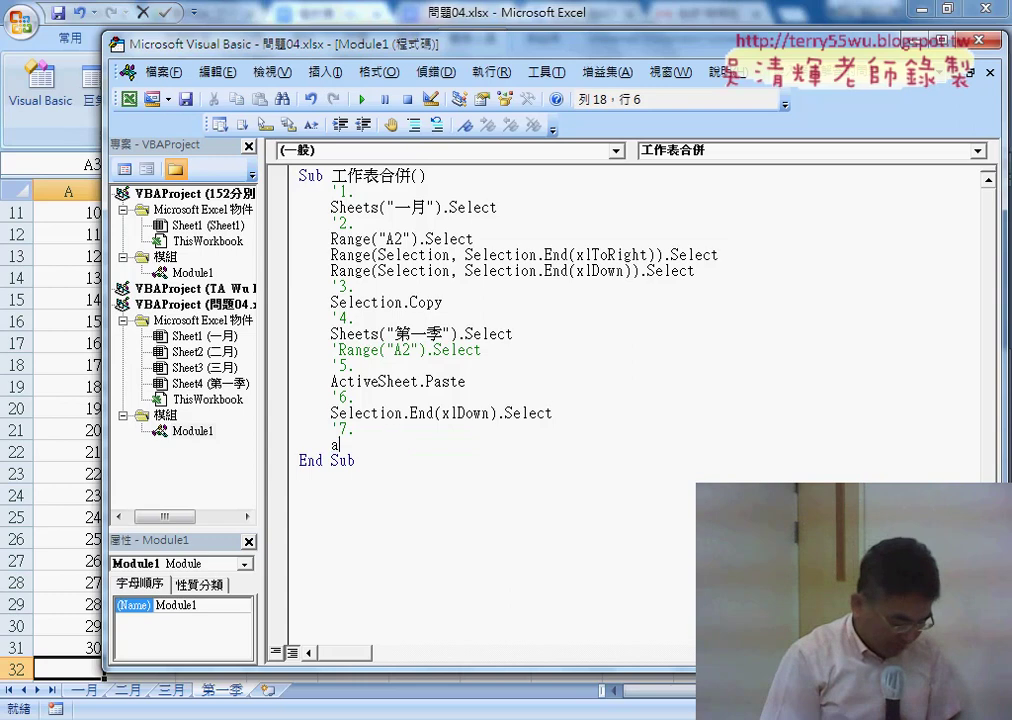
type("ti")
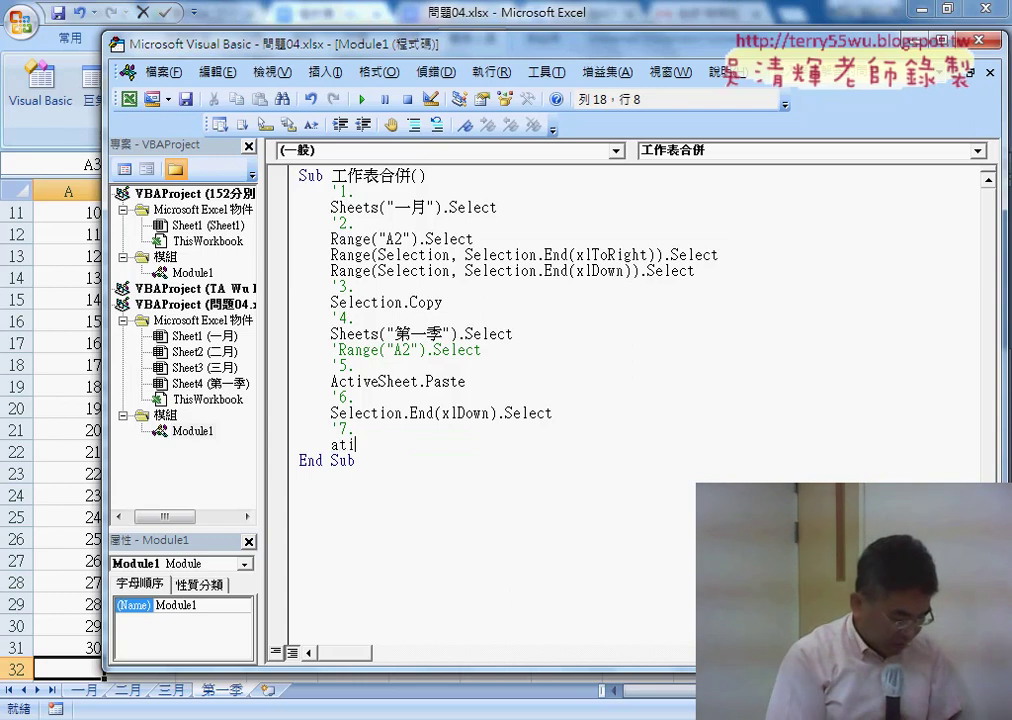
type("vece")
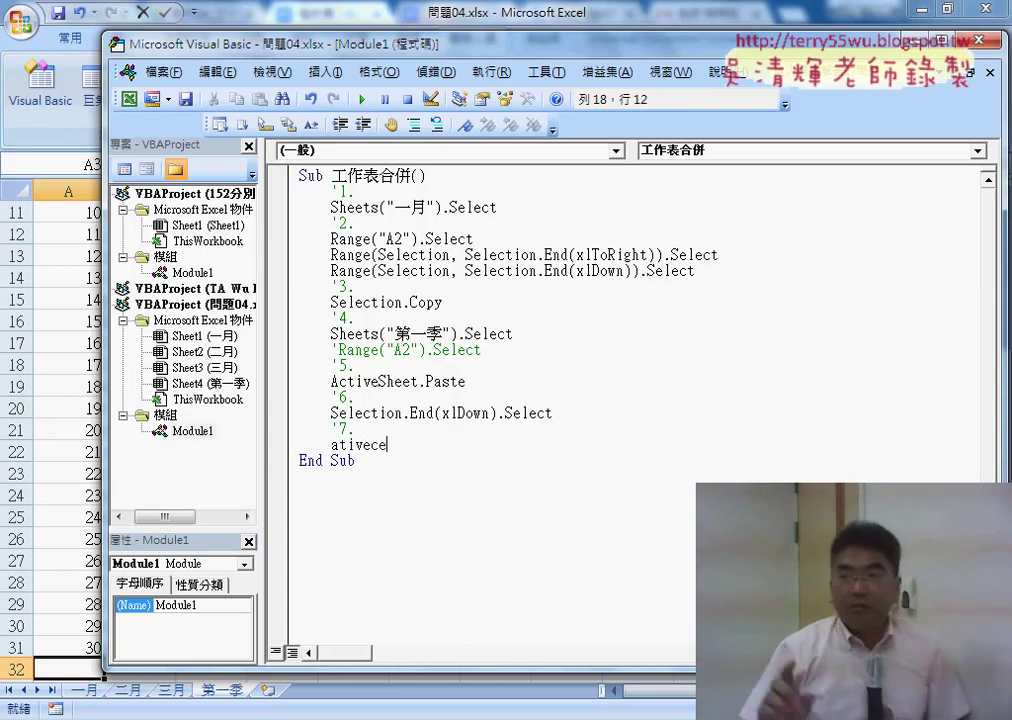
type("ll")
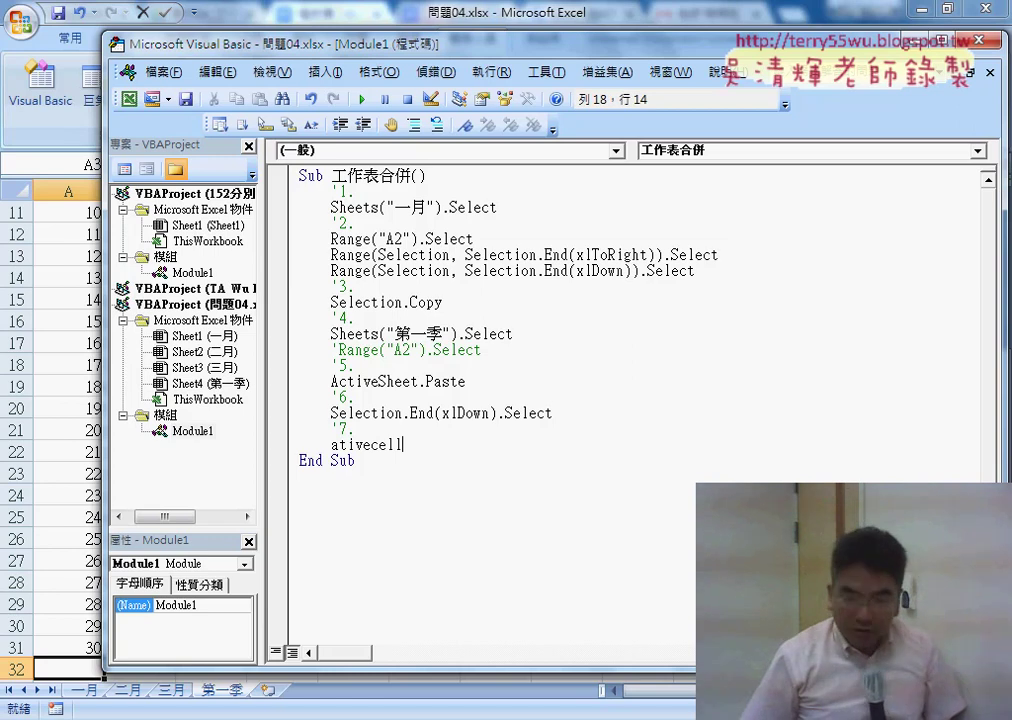
type(".")
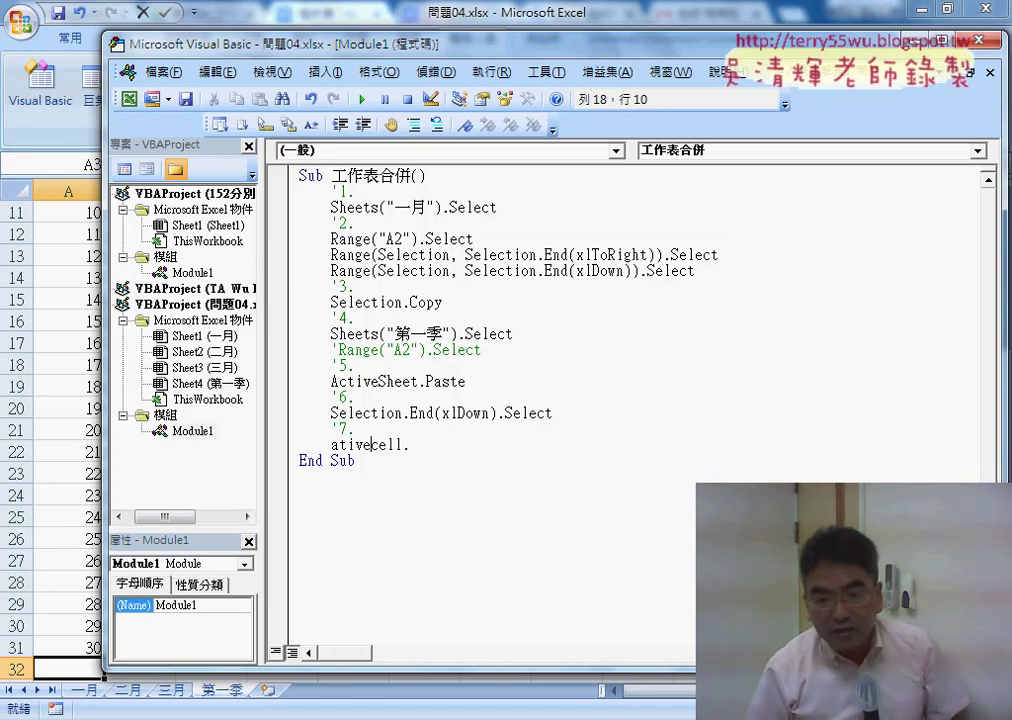
left_click(366, 444)
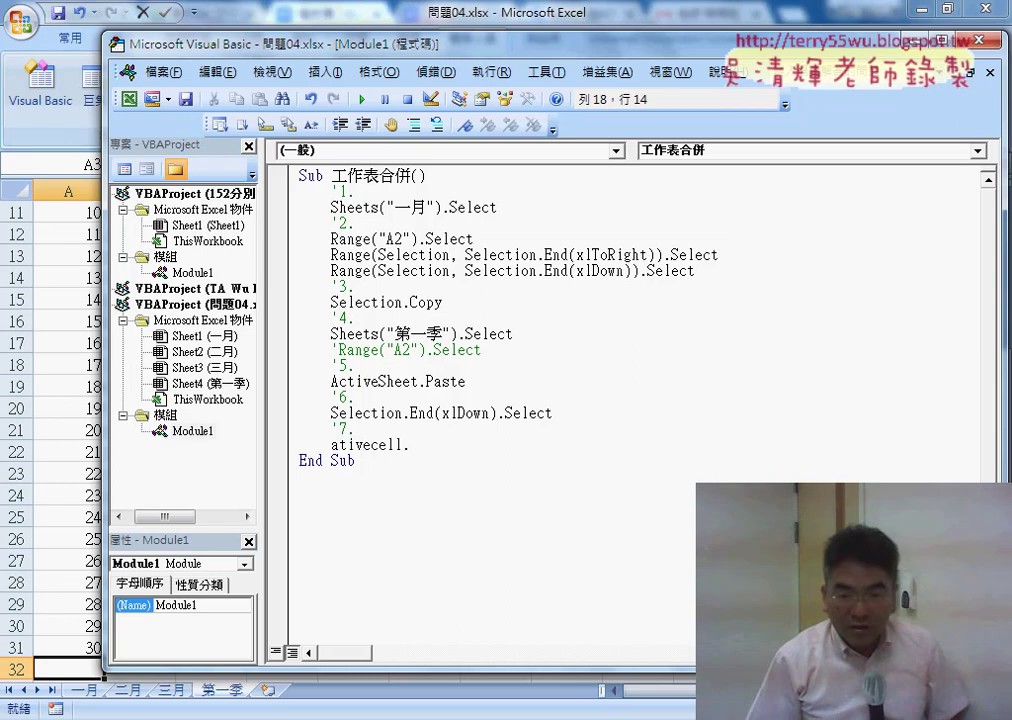
key("Delete")
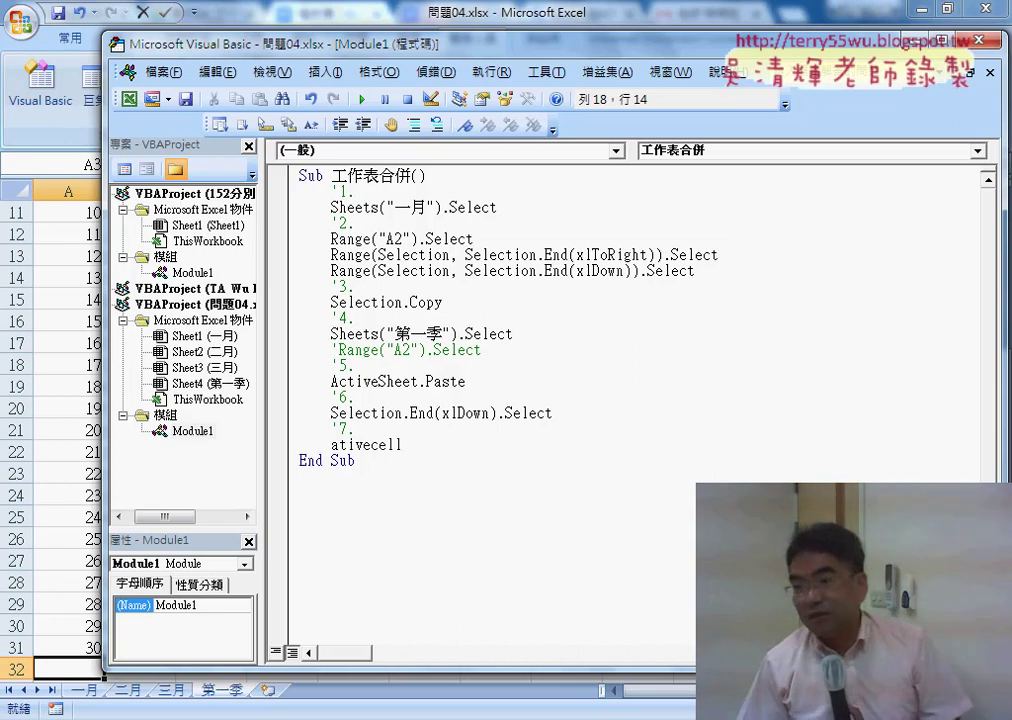
key("Left")
key("Left")
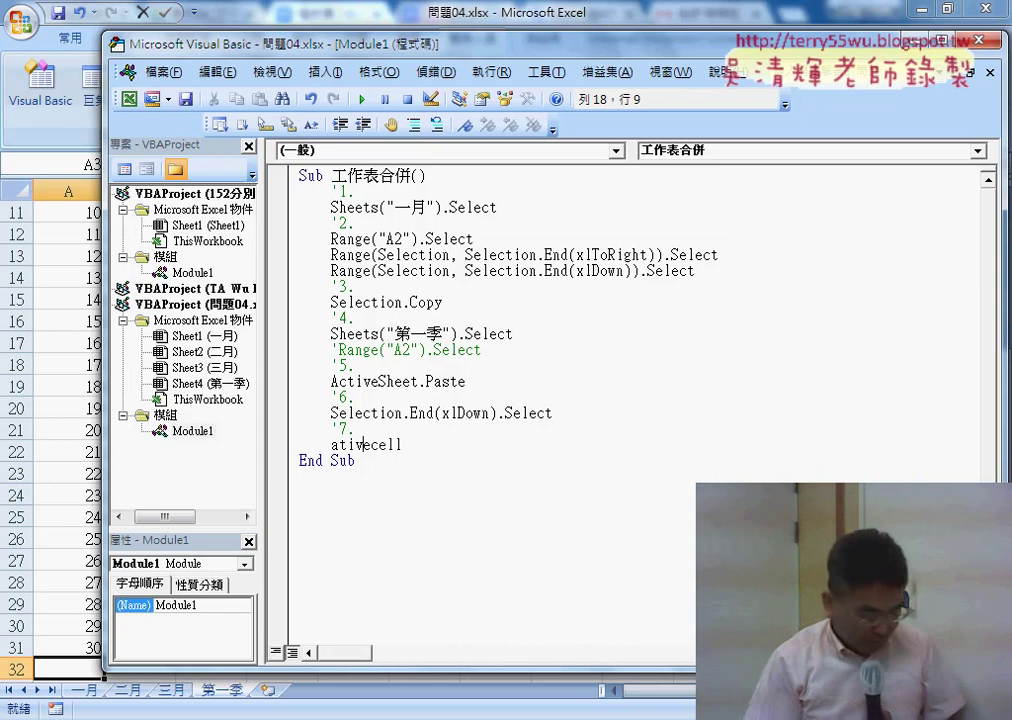
key("Left")
key("Left")
key("Left")
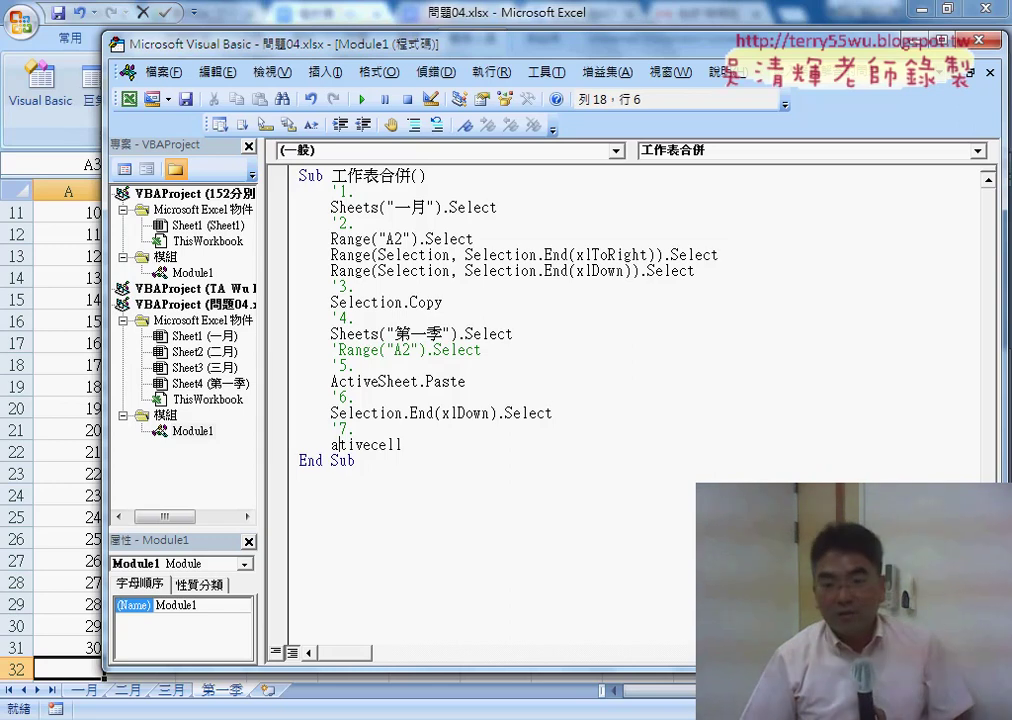
type("c")
left_click(385, 444)
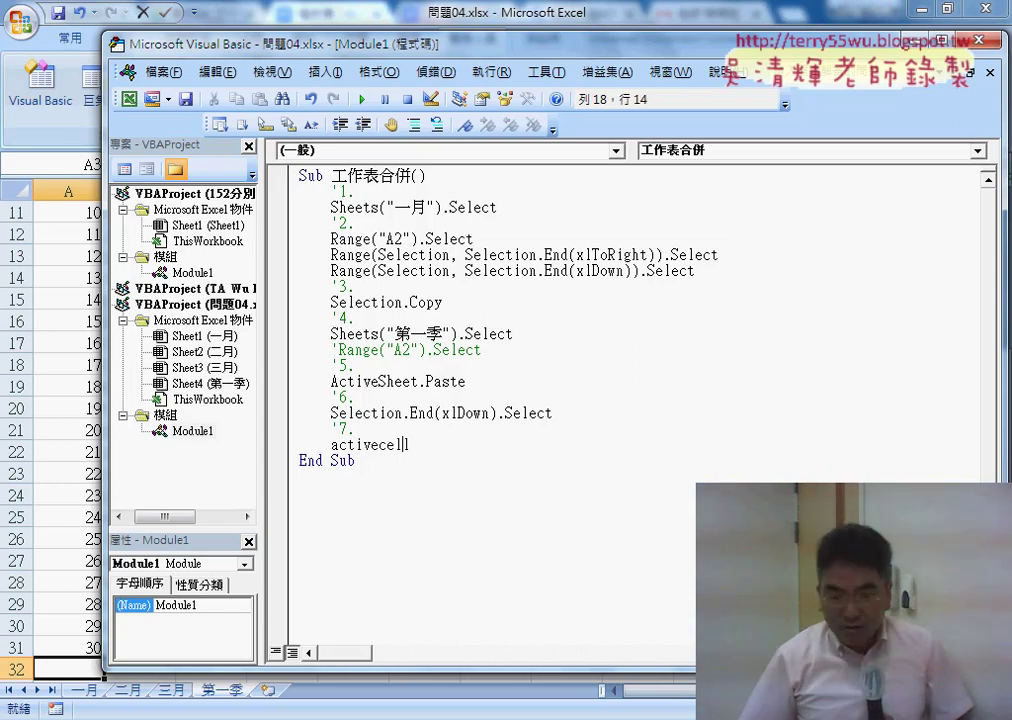
- Add a period after activecell in step 7 to bring up its member list
type(".")
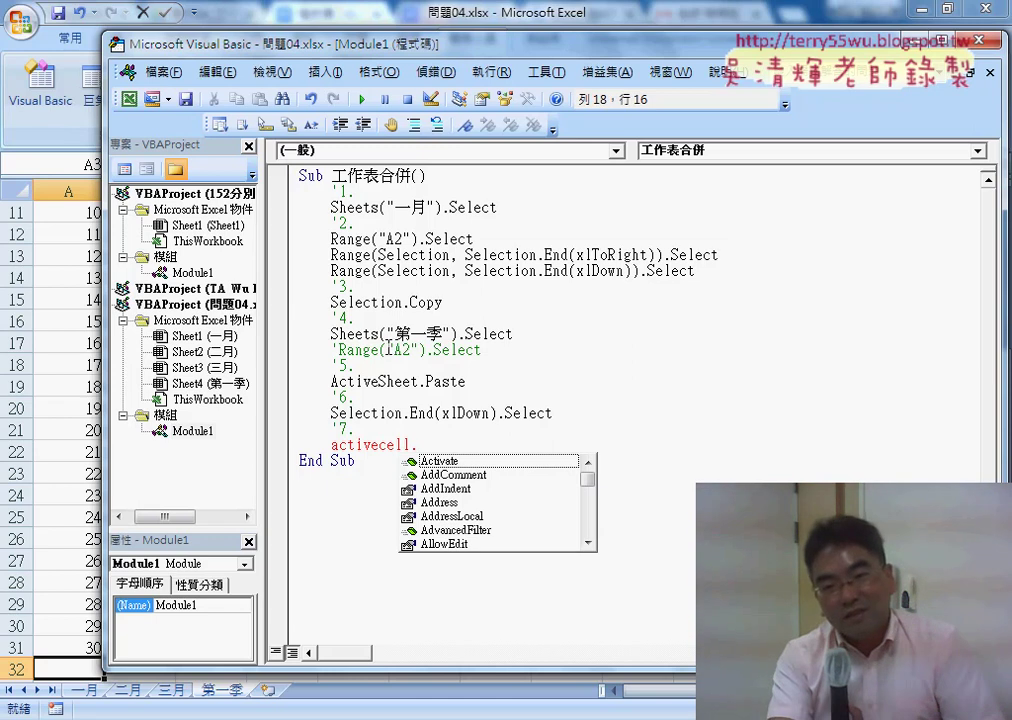
- Undo the accidental extra quote inserted before A2 in the comment
left_click(386, 349)
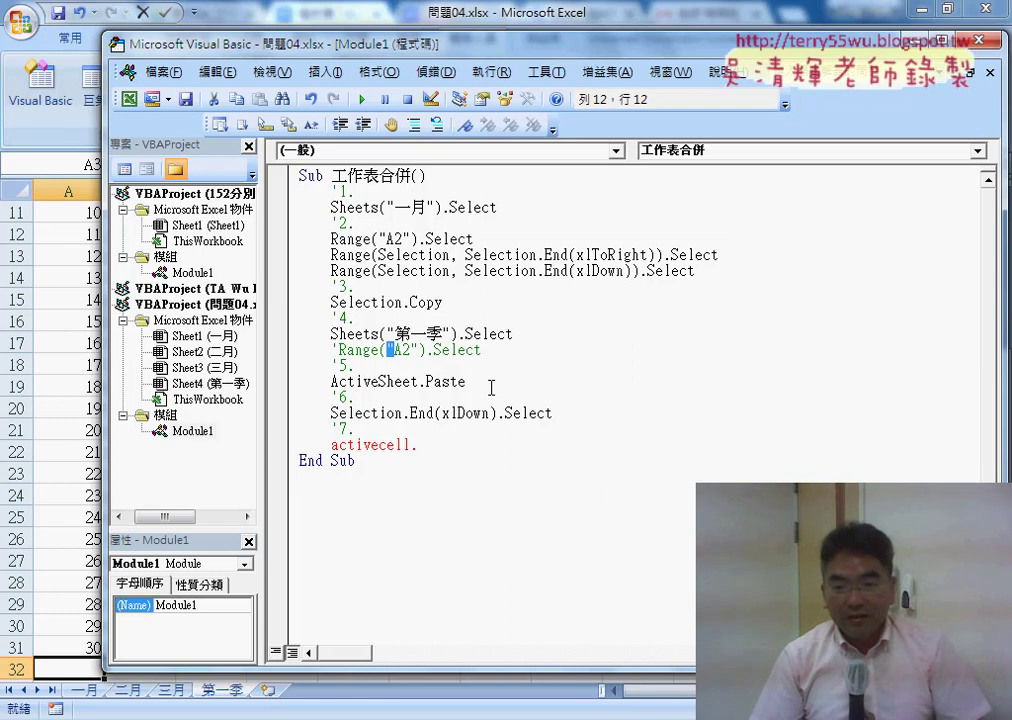
type("\"A2\"")
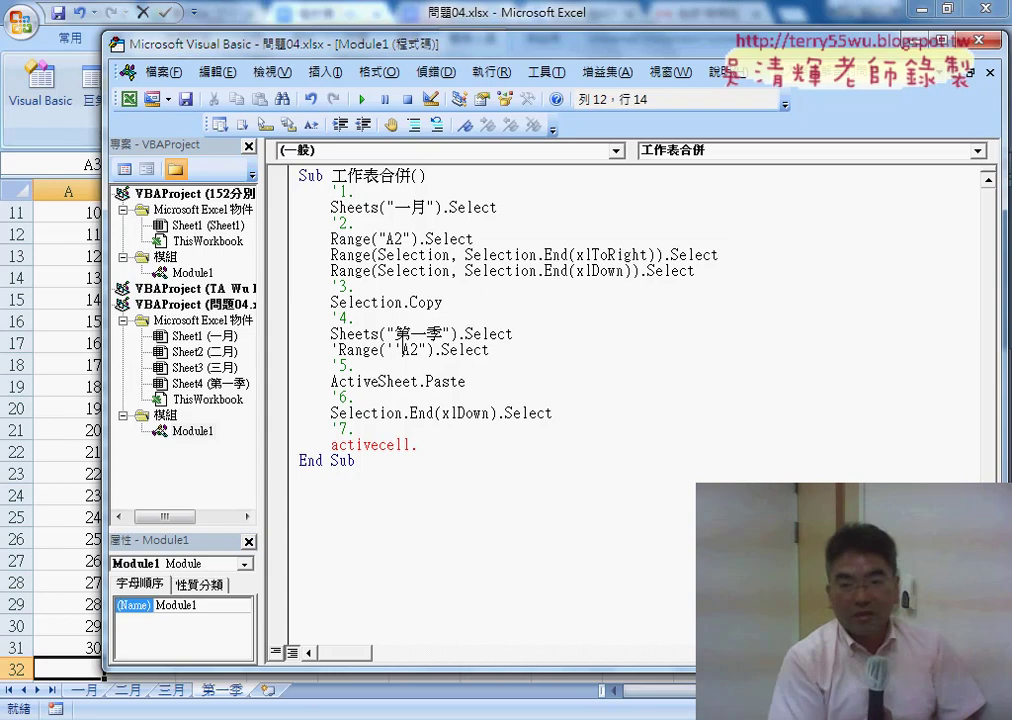
key("ctrl+z")
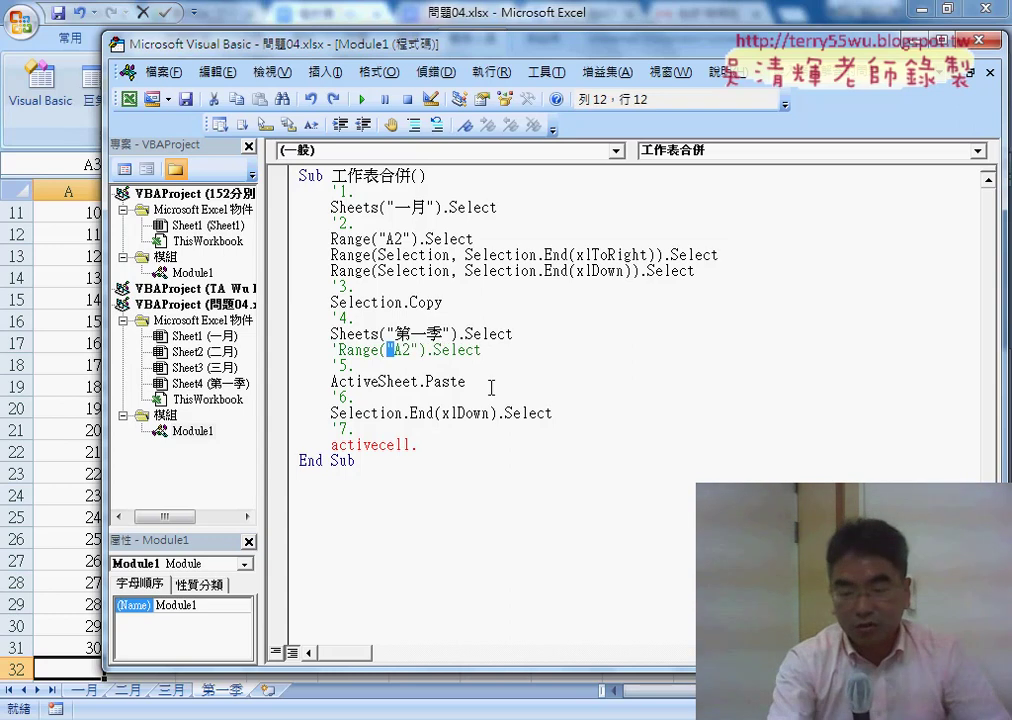
- Complete step 7 as ActiveCell.Offset(1, 0).Select and let the line auto-format
left_click_drag(421, 445, 411, 446)
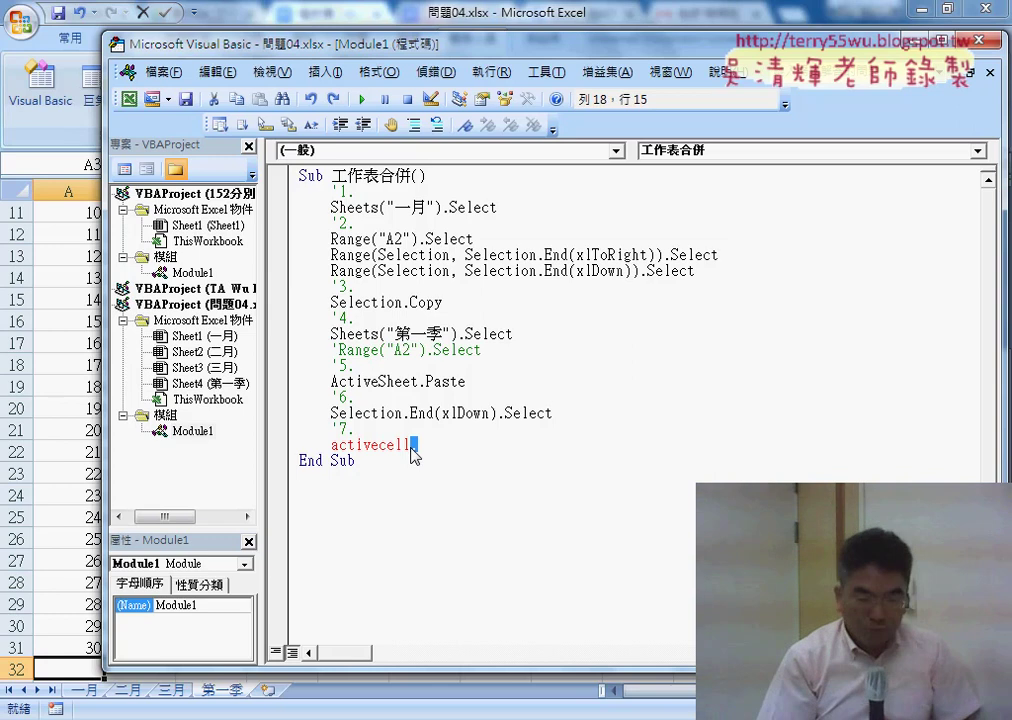
type(".o")
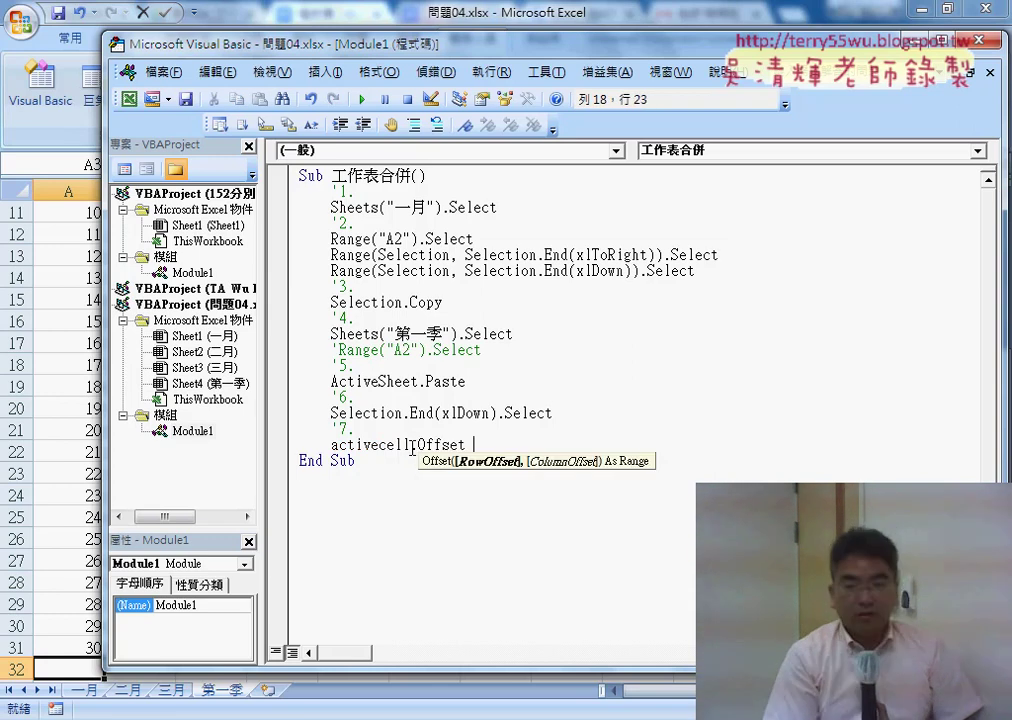
key("BackSpace")
type("(1")
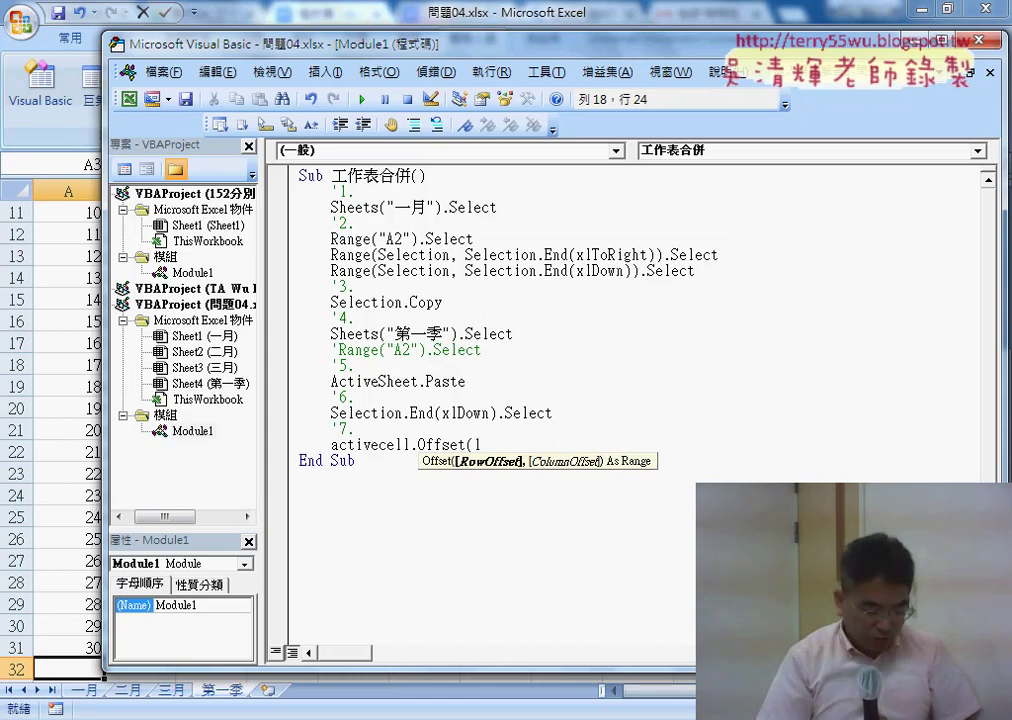
type(",0")
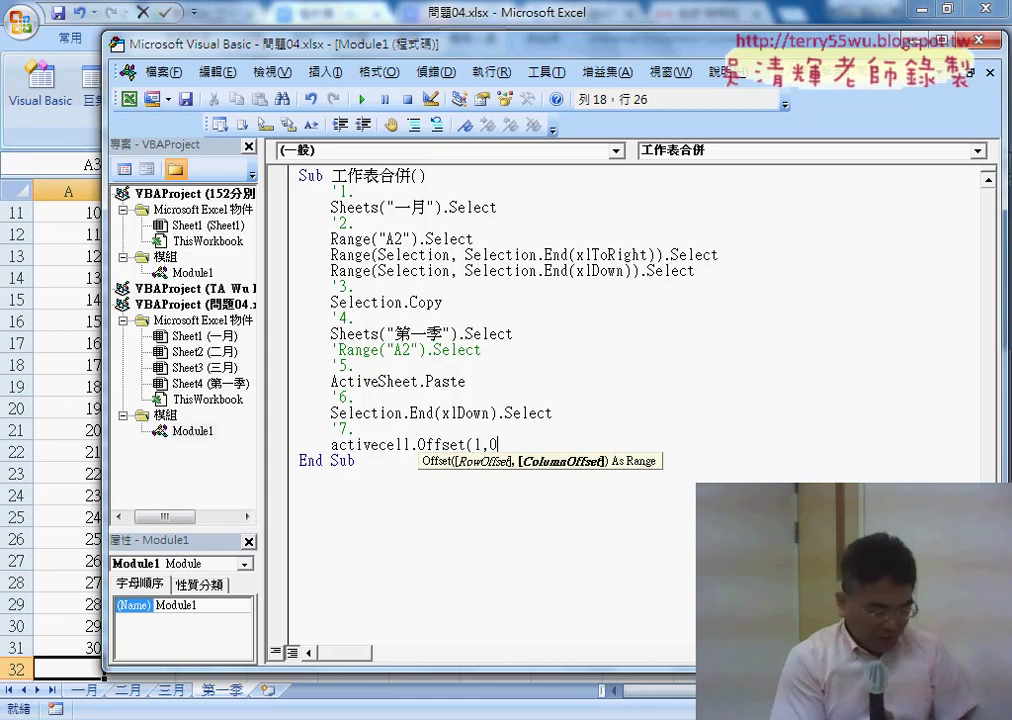
type(").se")
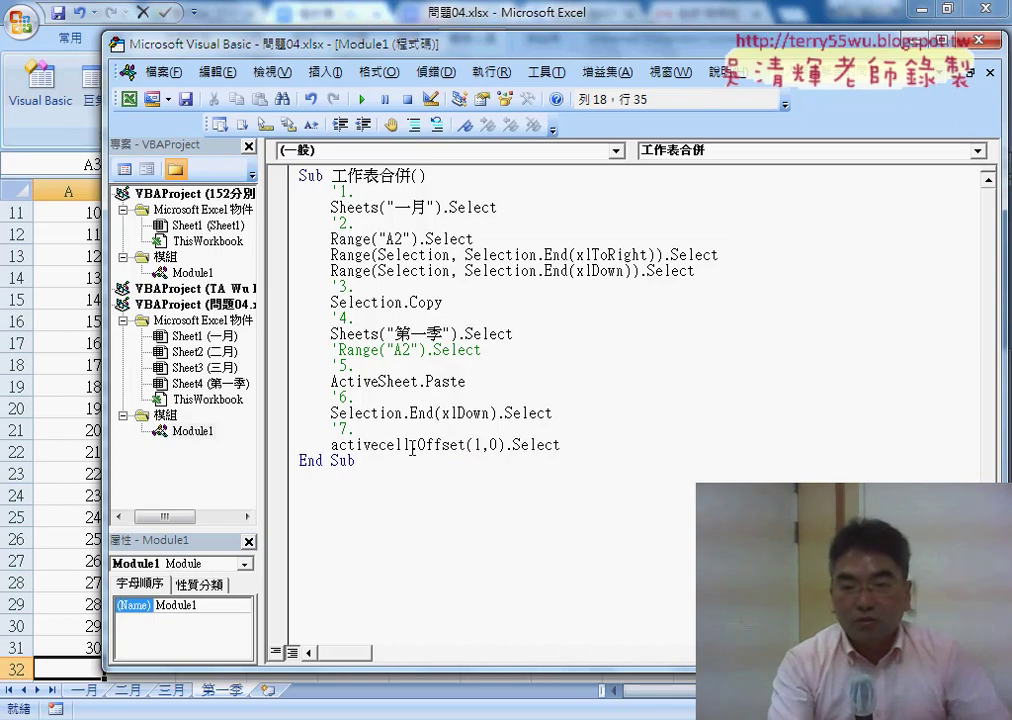
left_click(427, 518)
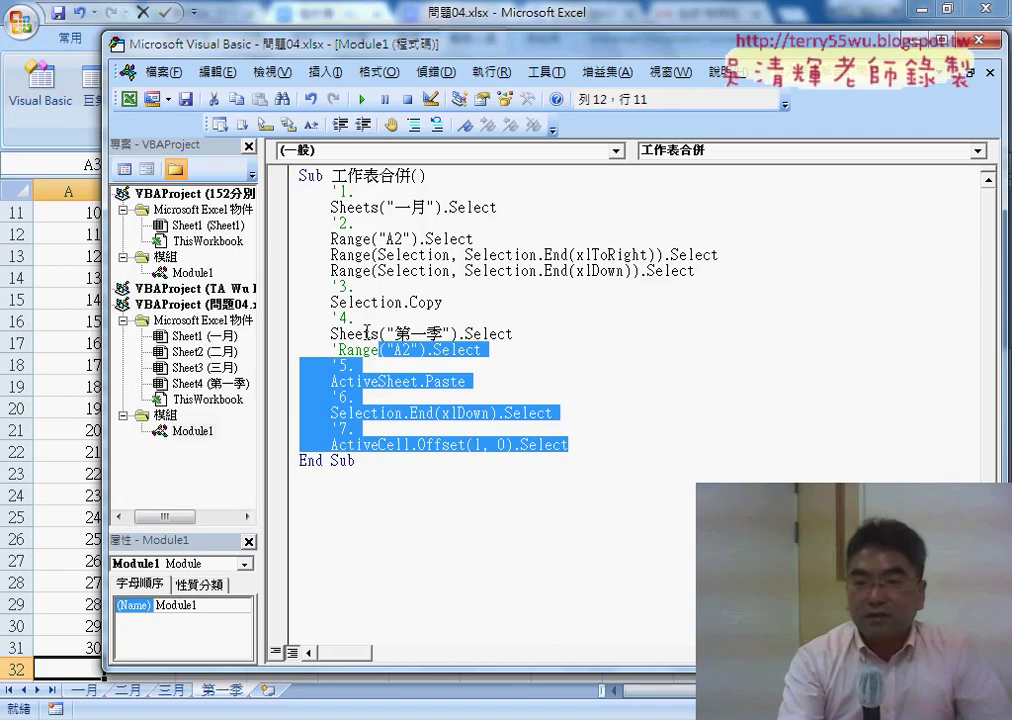
- Select the macro code from step 1 to step 7 for review
left_click_drag(584, 446, 285, 192)
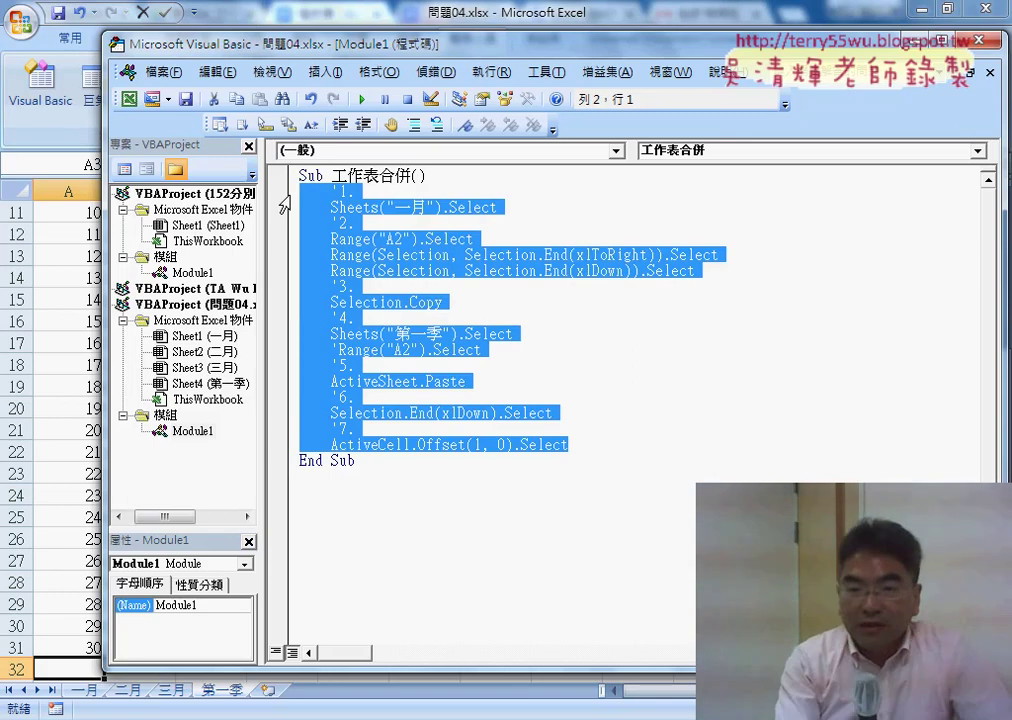
left_click(448, 210)
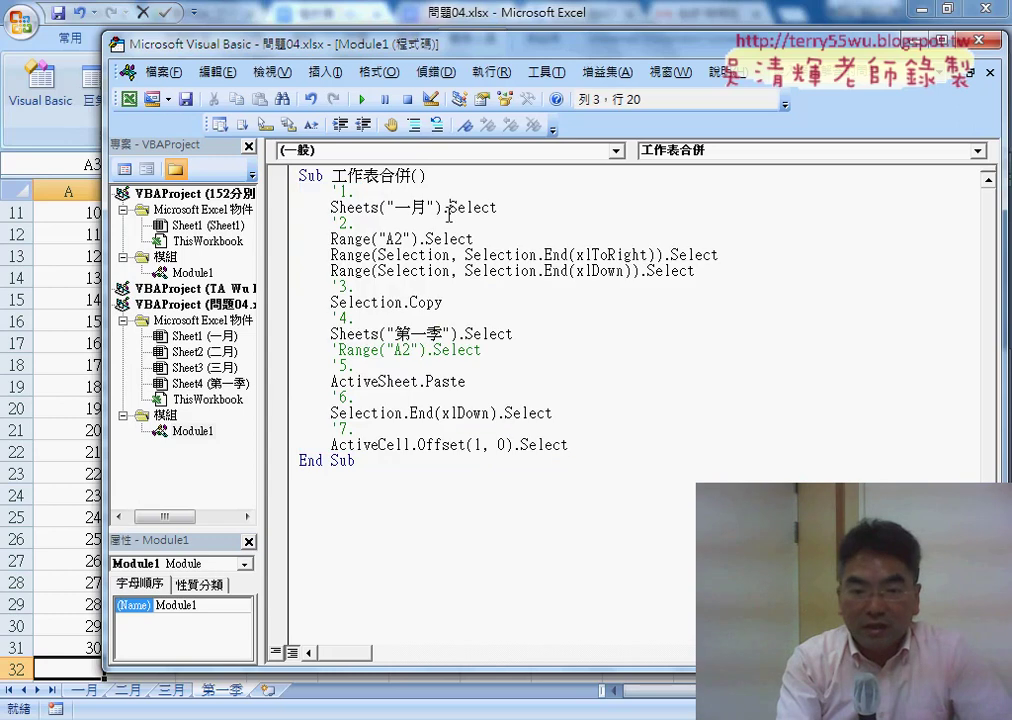
left_click_drag(591, 447, 300, 190)
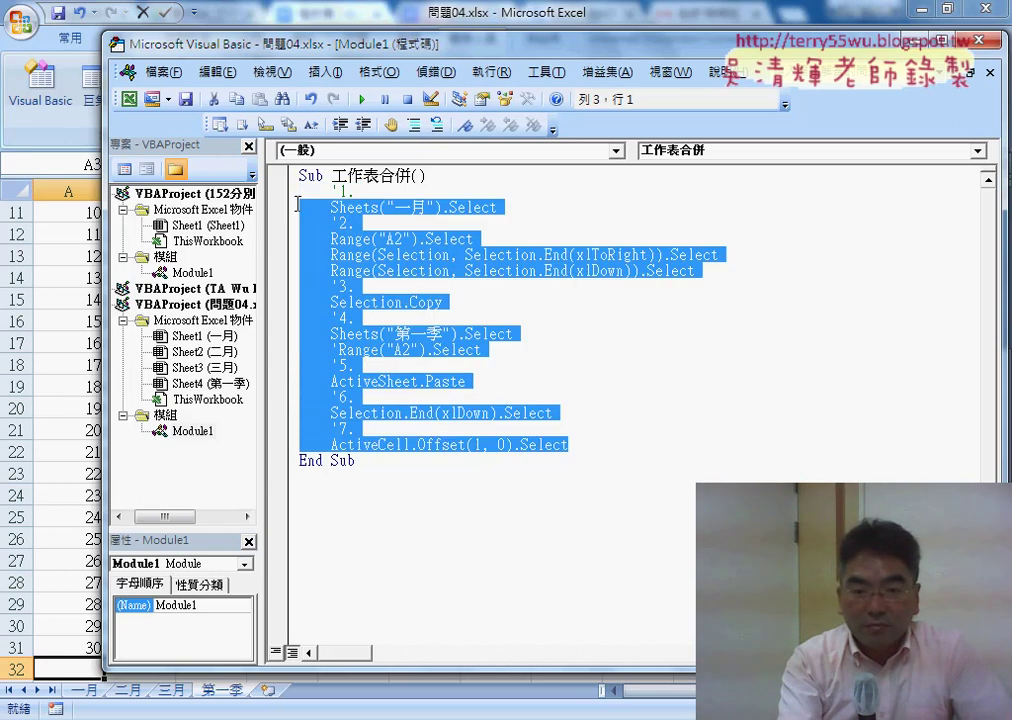
left_click_drag(419, 51, 667, 41)
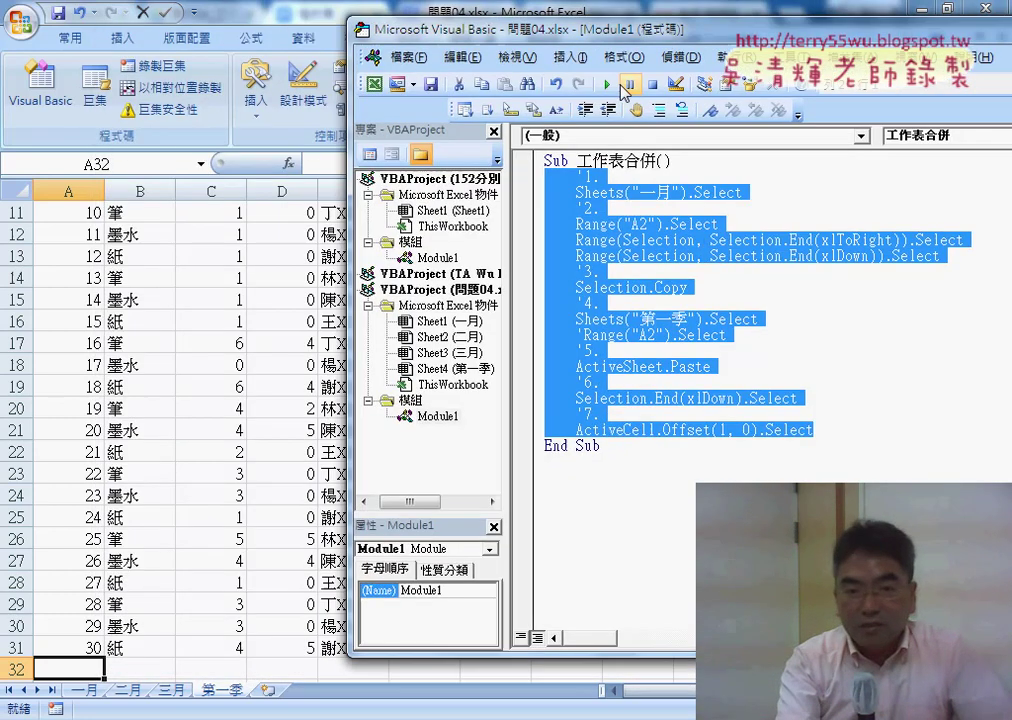
- Clear the contents of A2:E31 on the 第一季 sheet, leaving the headers
left_click(208, 486)
left_click_drag(72, 234, 355, 693)
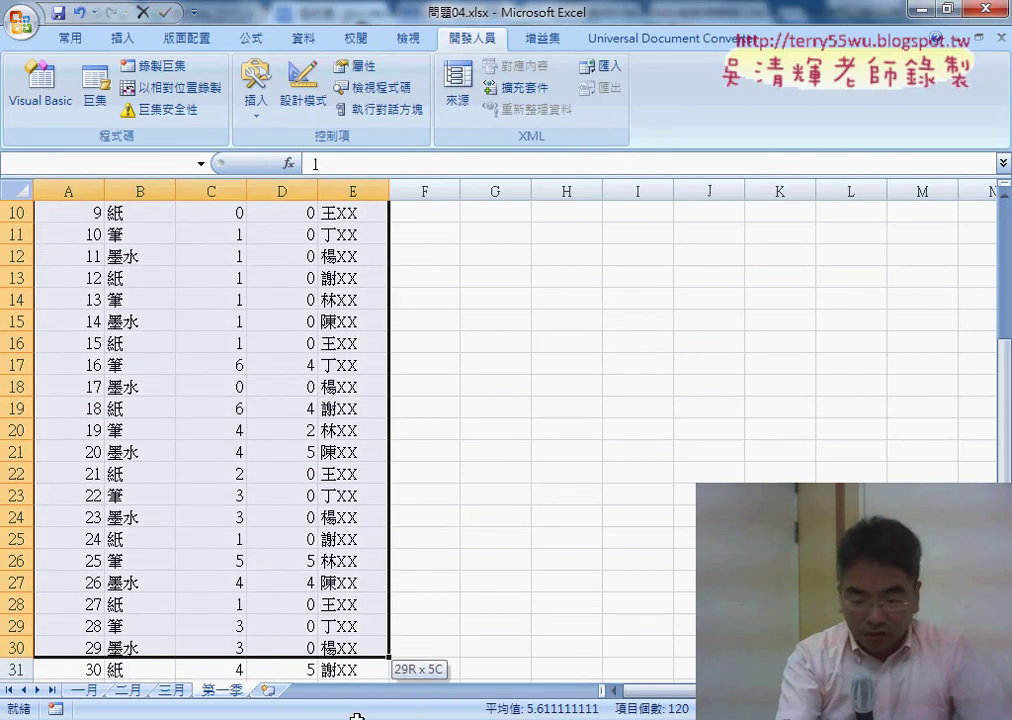
left_click_drag(355, 693, 366, 622)
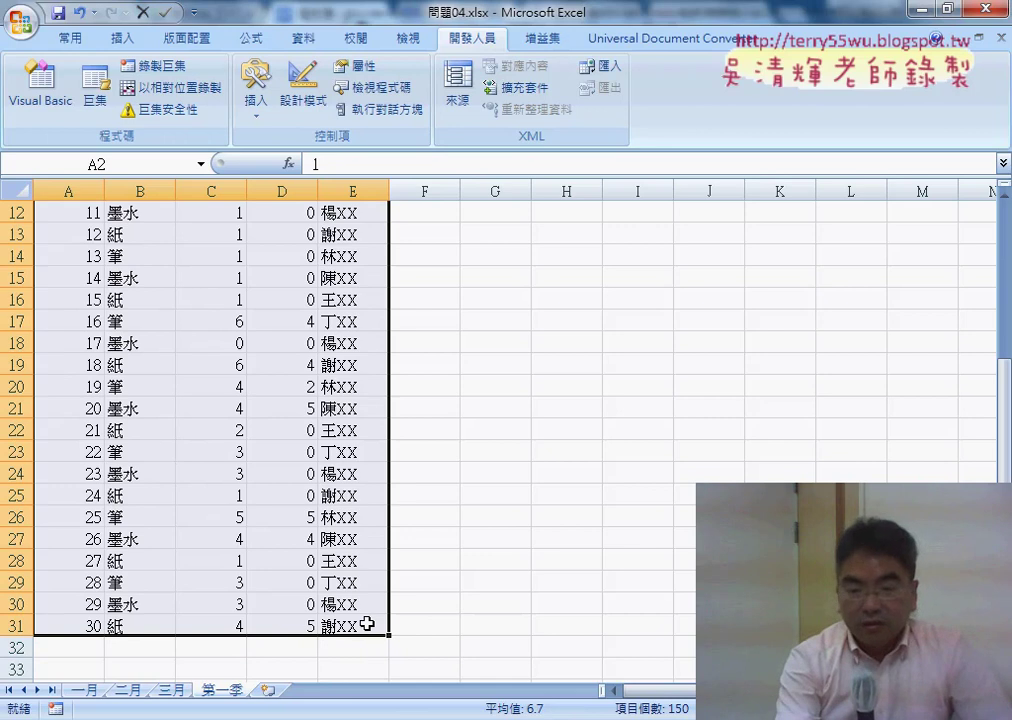
key("Delete")
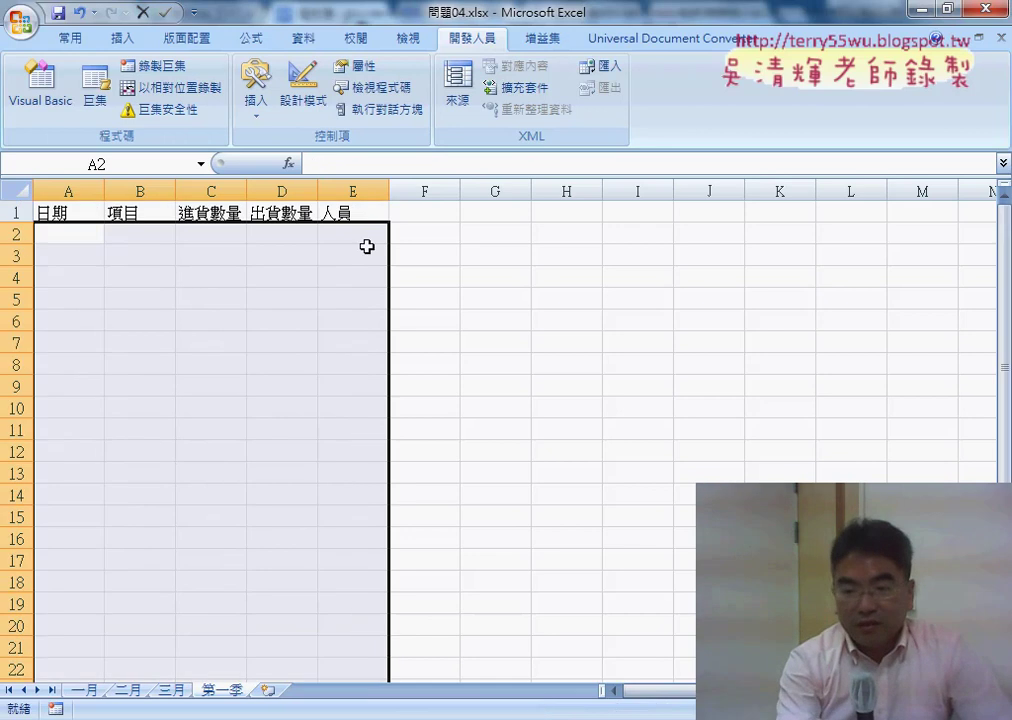
- Enter break mode with F8 at Sheets("一月").Select and check the Debug menu's step commands
key("alt+F11")
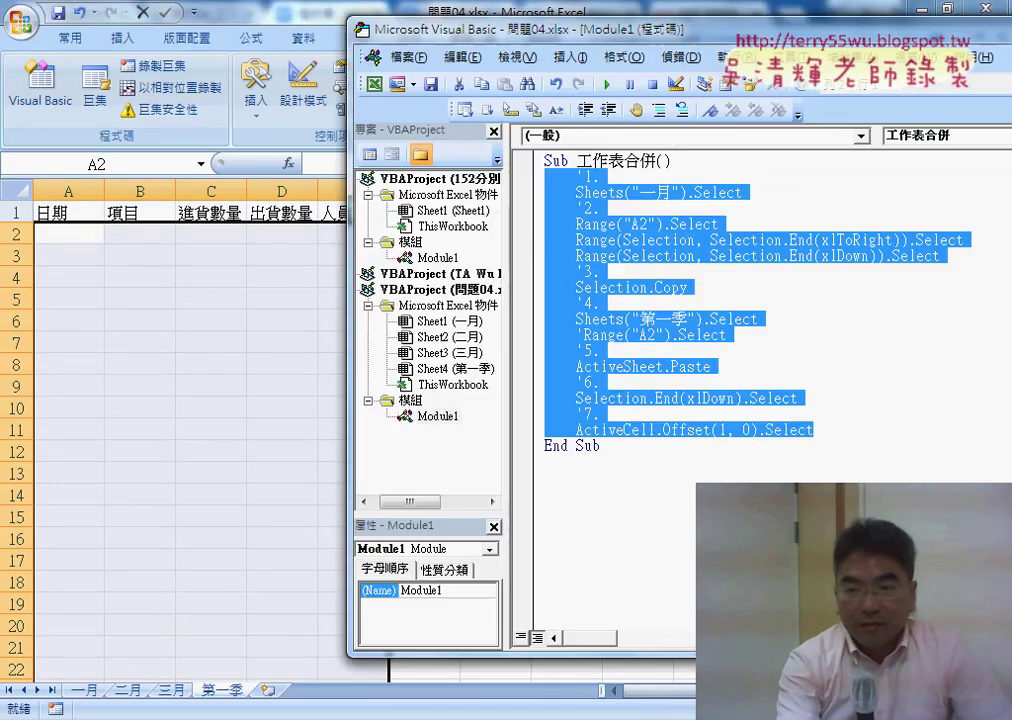
left_click(735, 209)
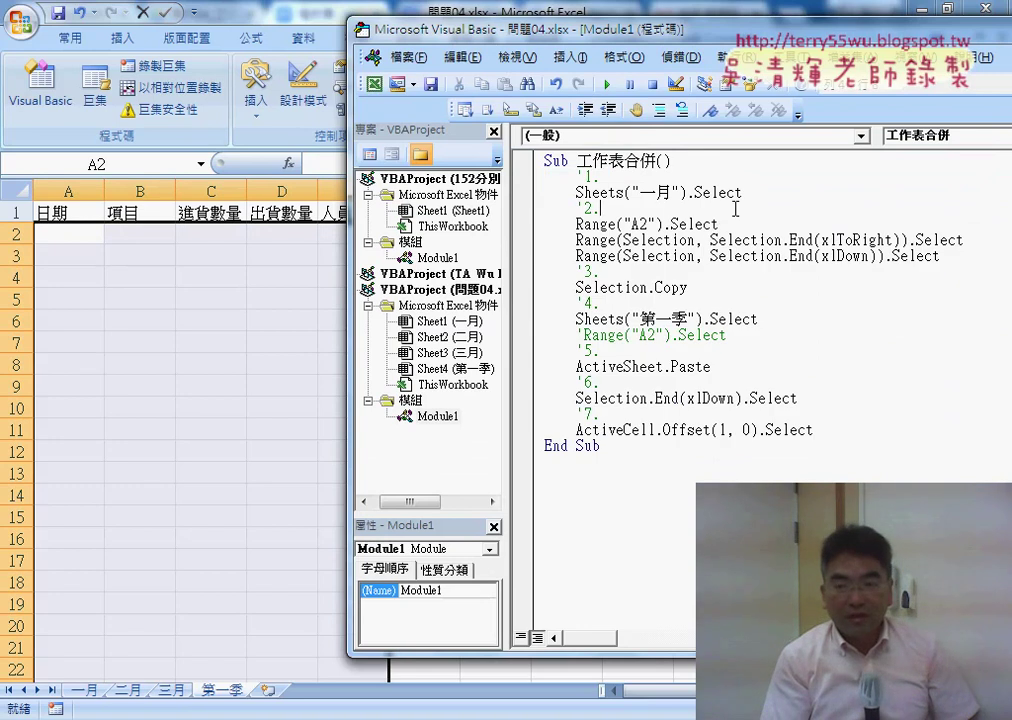
key("F8")
key("F8")
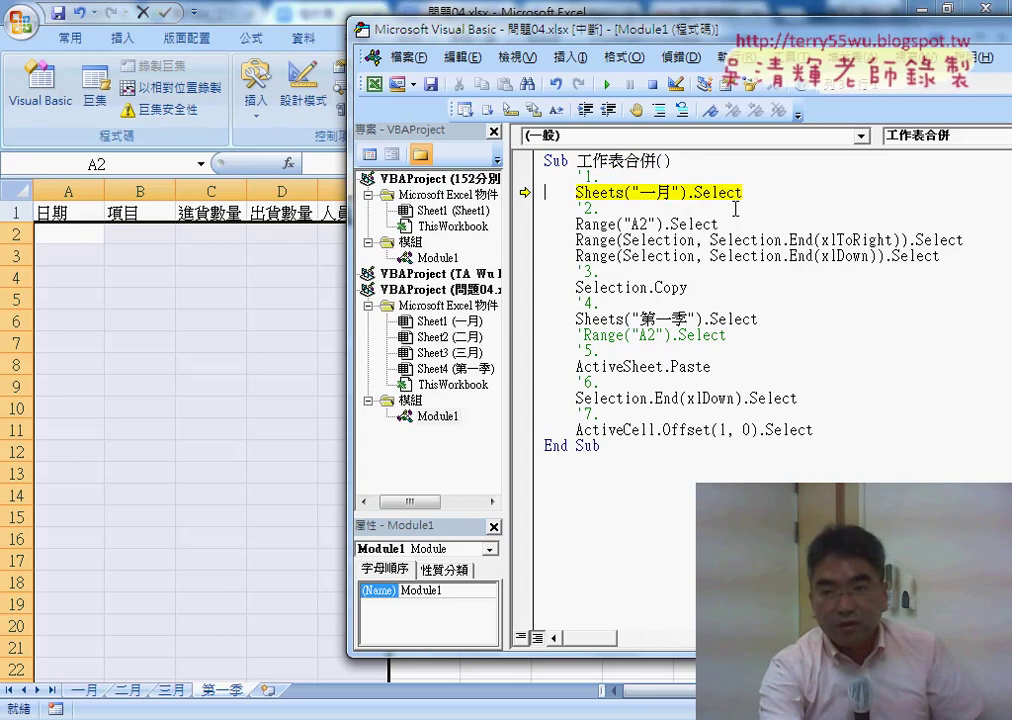
left_click(680, 57)
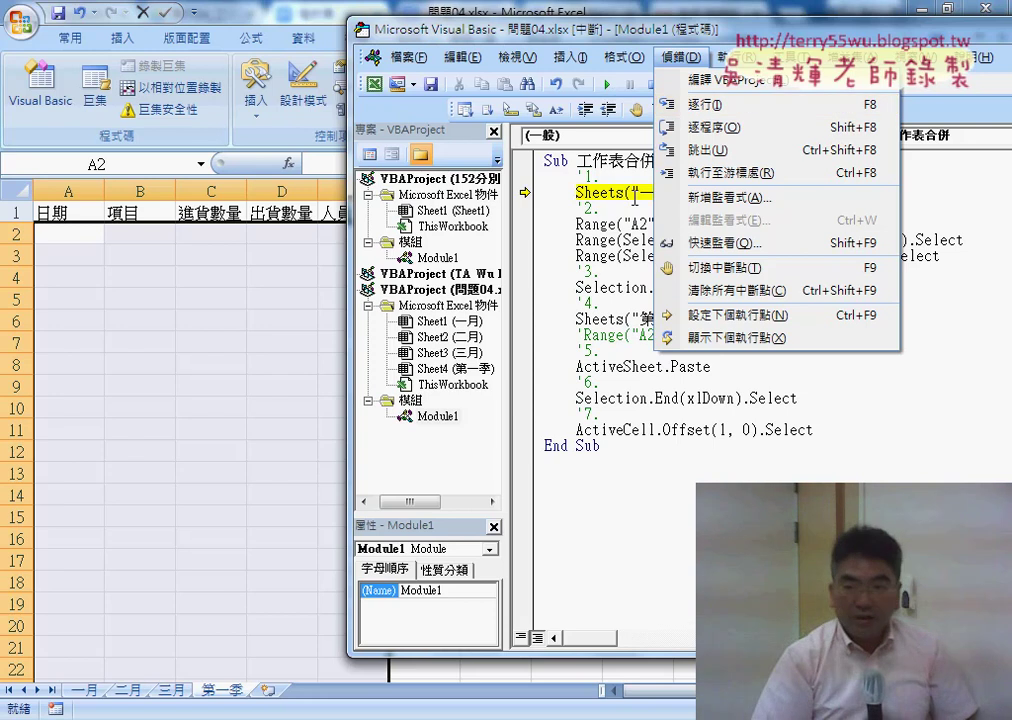
- Step through selecting the 一月 data from A2 and copying it
left_click(749, 203)
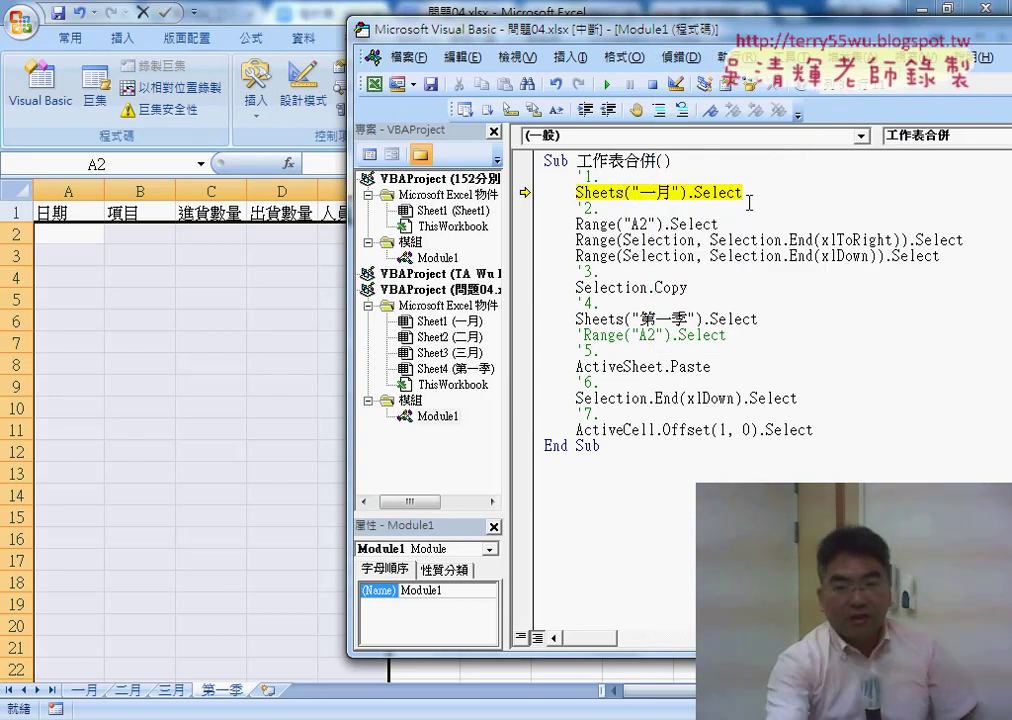
key("F8")
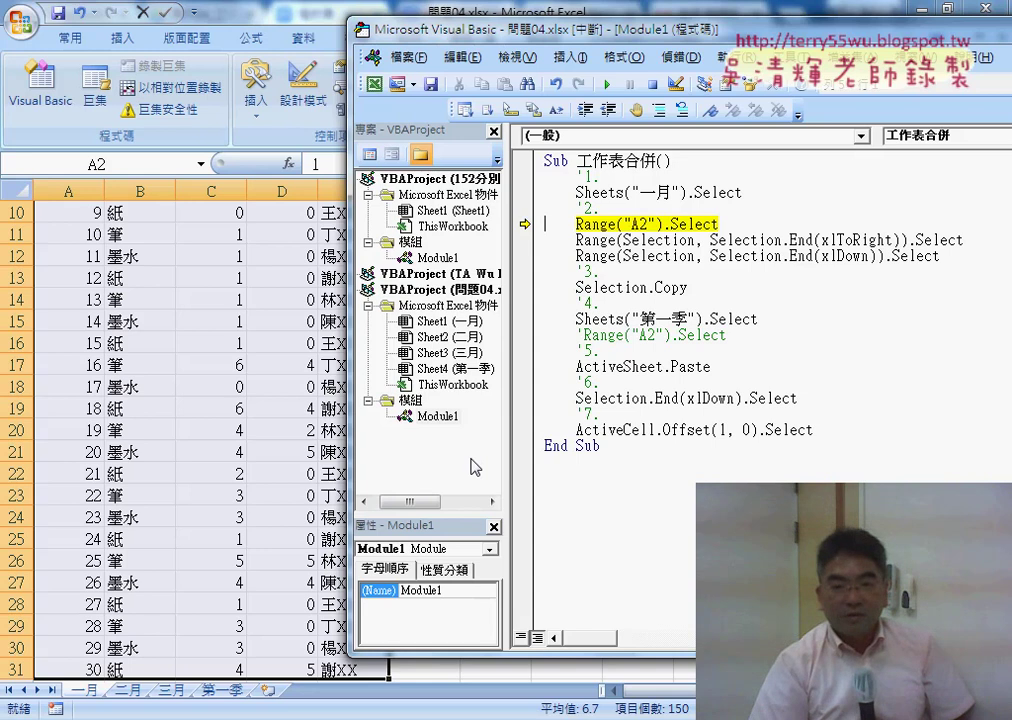
key("F8")
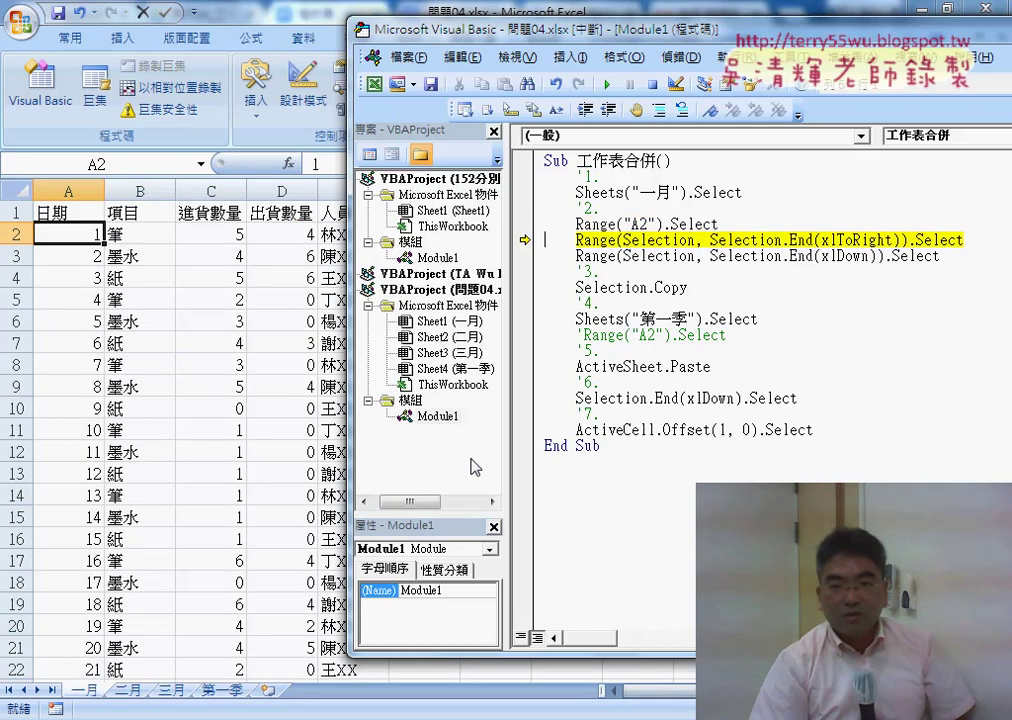
key("F8")
key("F8")
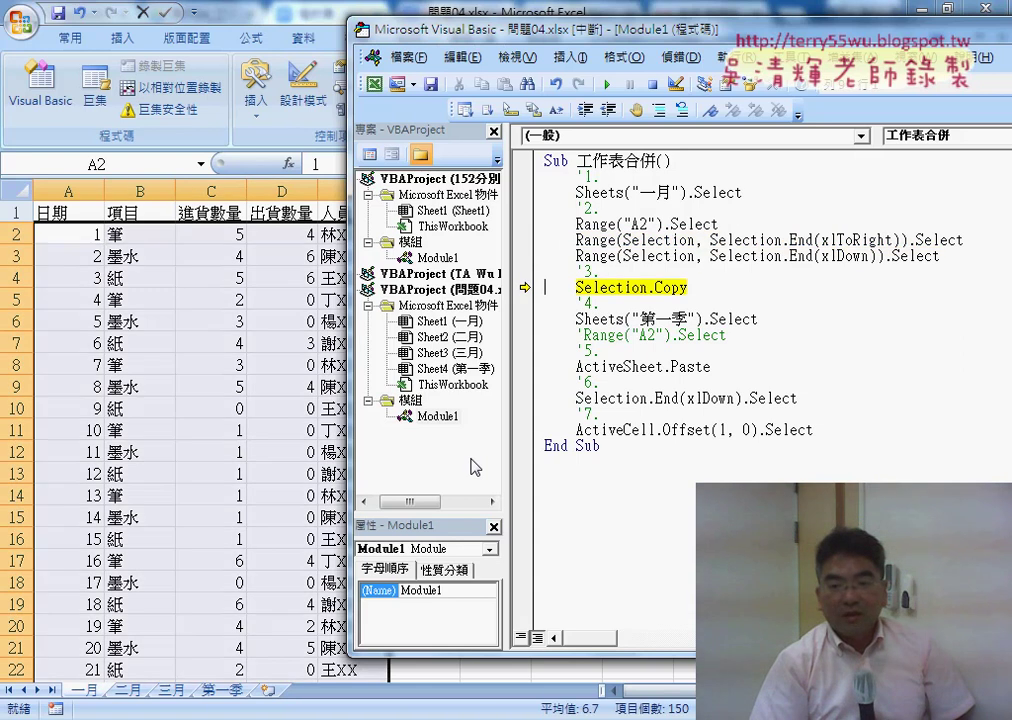
key("F8")
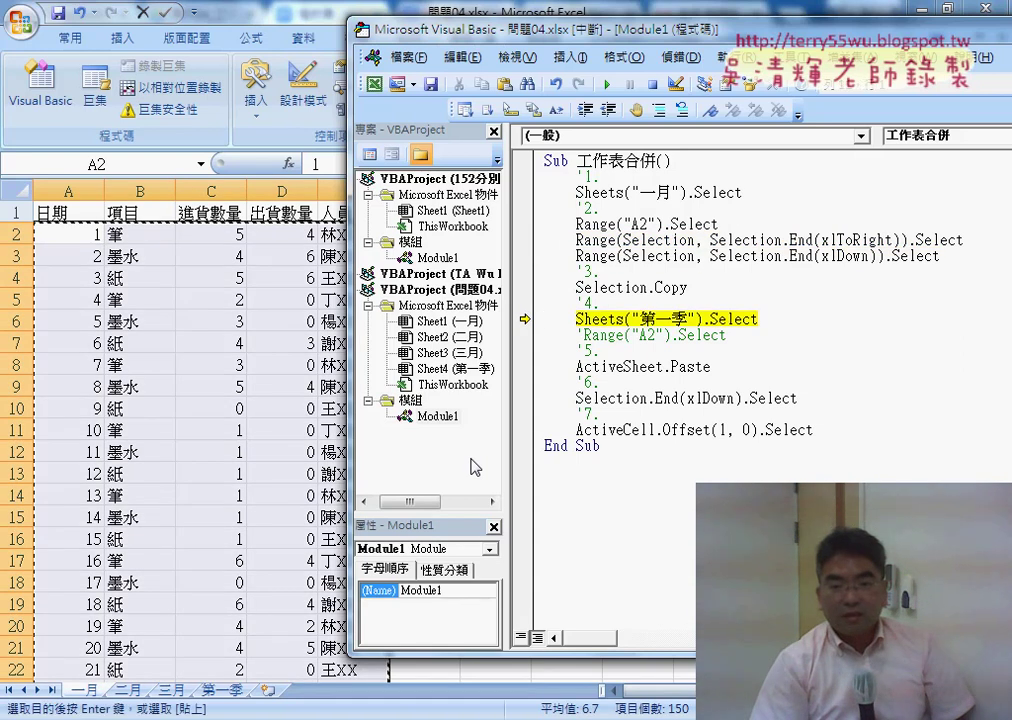
- Step on to 第一季, jumping to A31 and then down to the empty cell A32
key("F8")
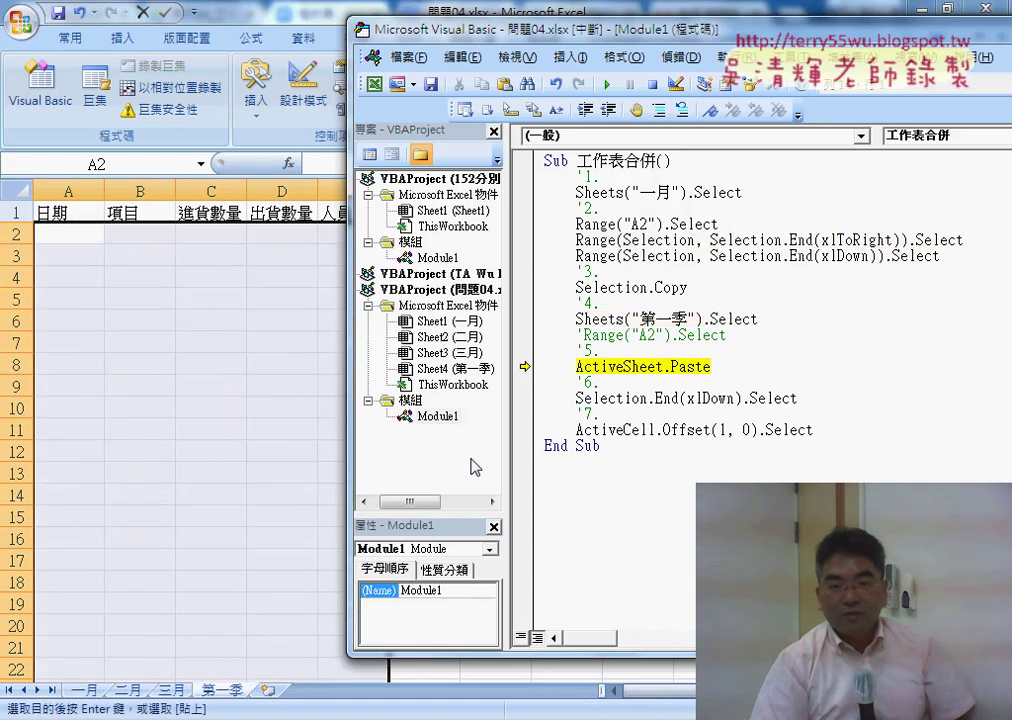
key("F8")
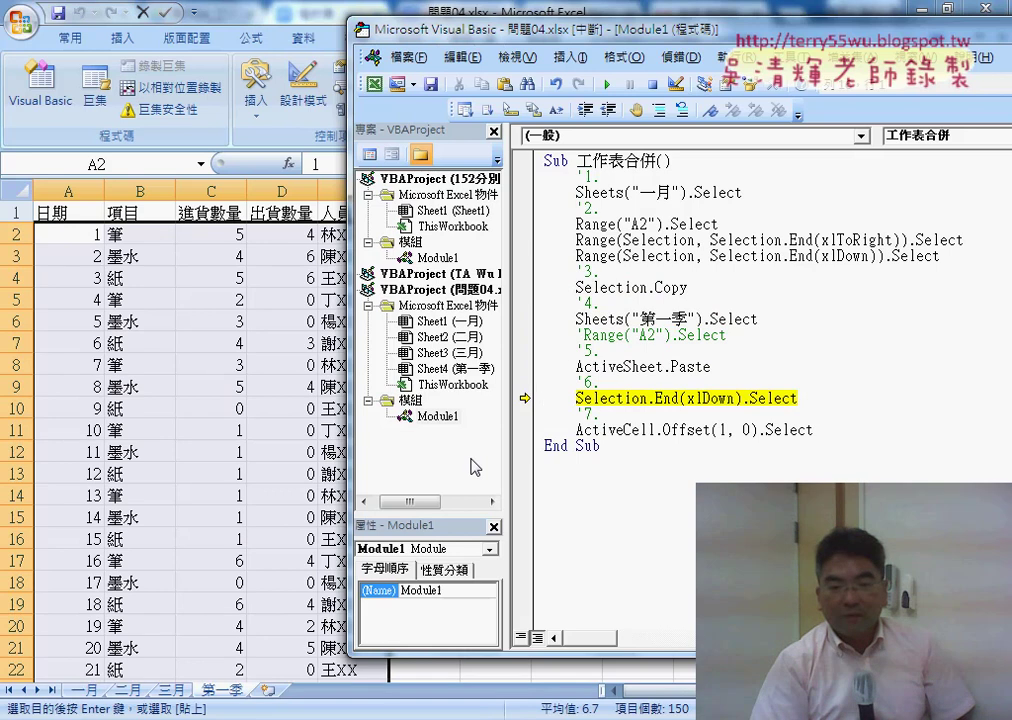
key("F8")
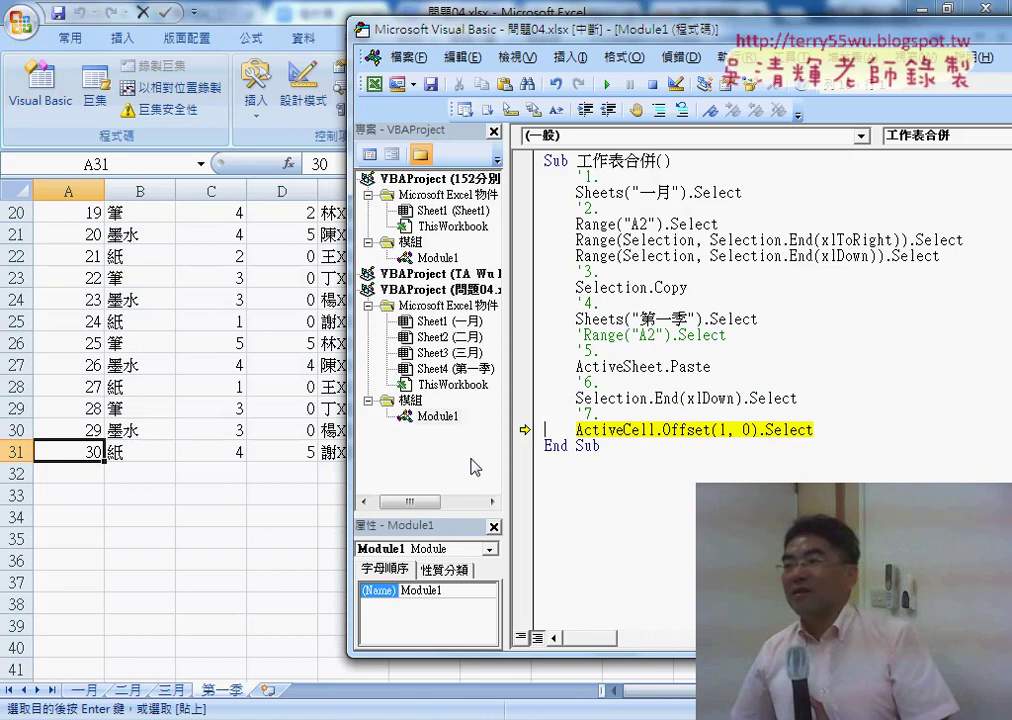
key("F8")
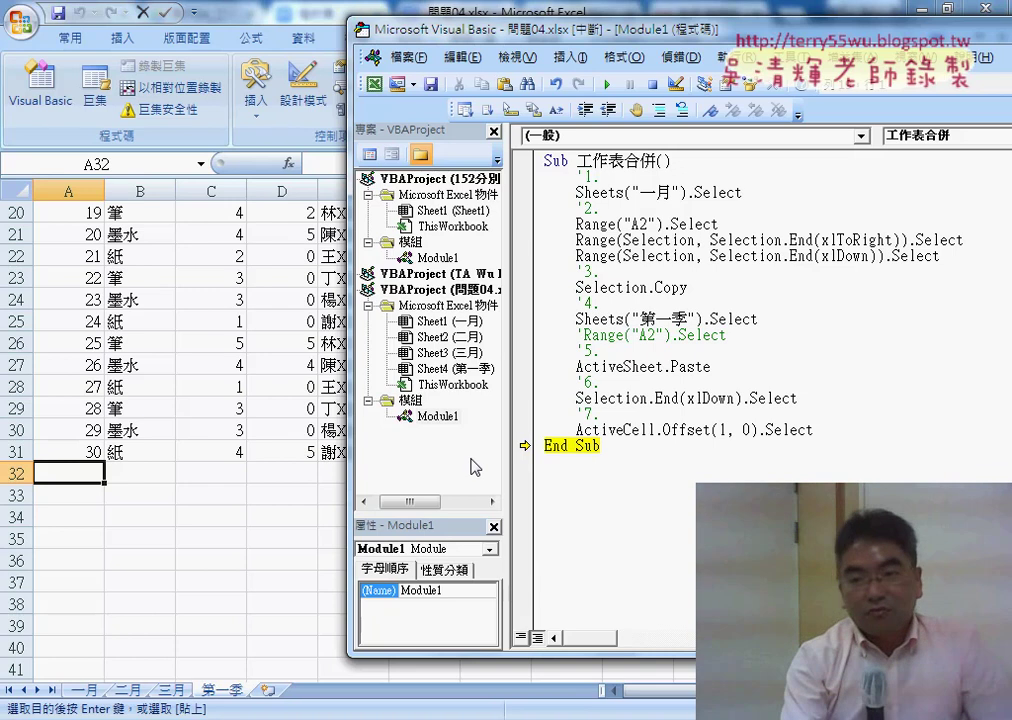
left_click_drag(814, 430, 506, 180)
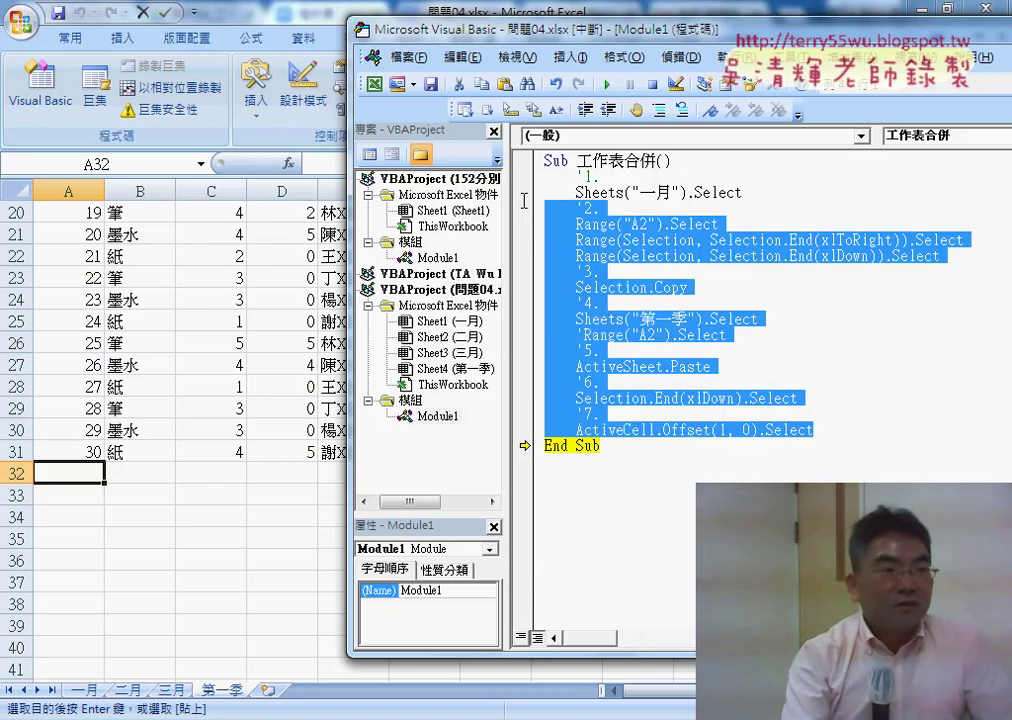